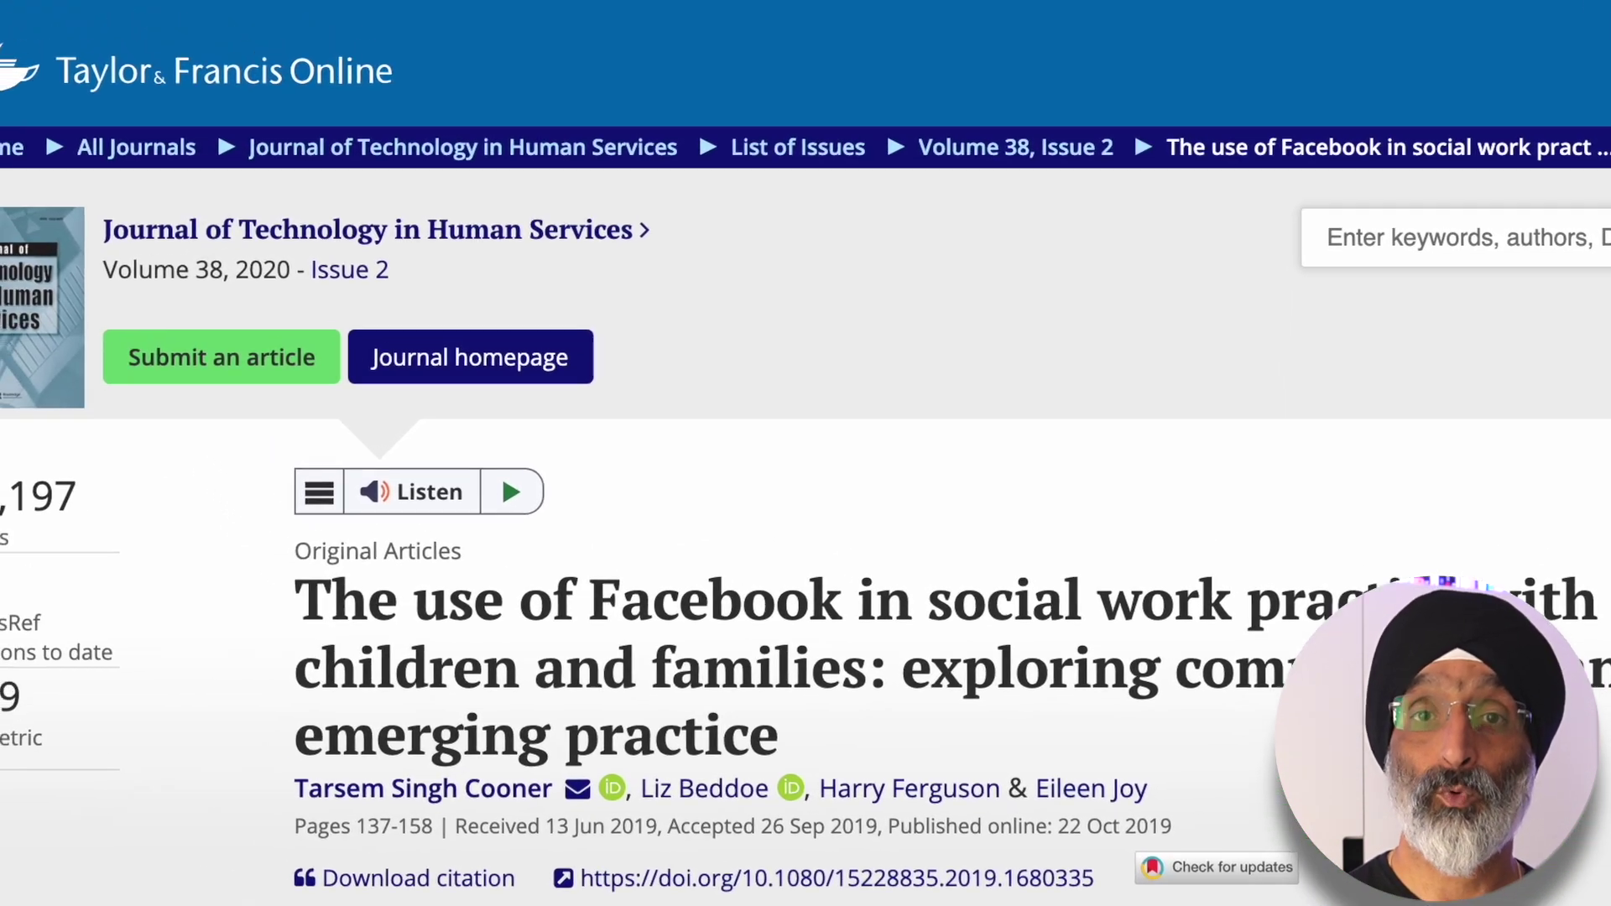
# - Copy the web address of the Taylor & Francis article on the use of Facebook in social work practice
pyautogui.click(886, 33)
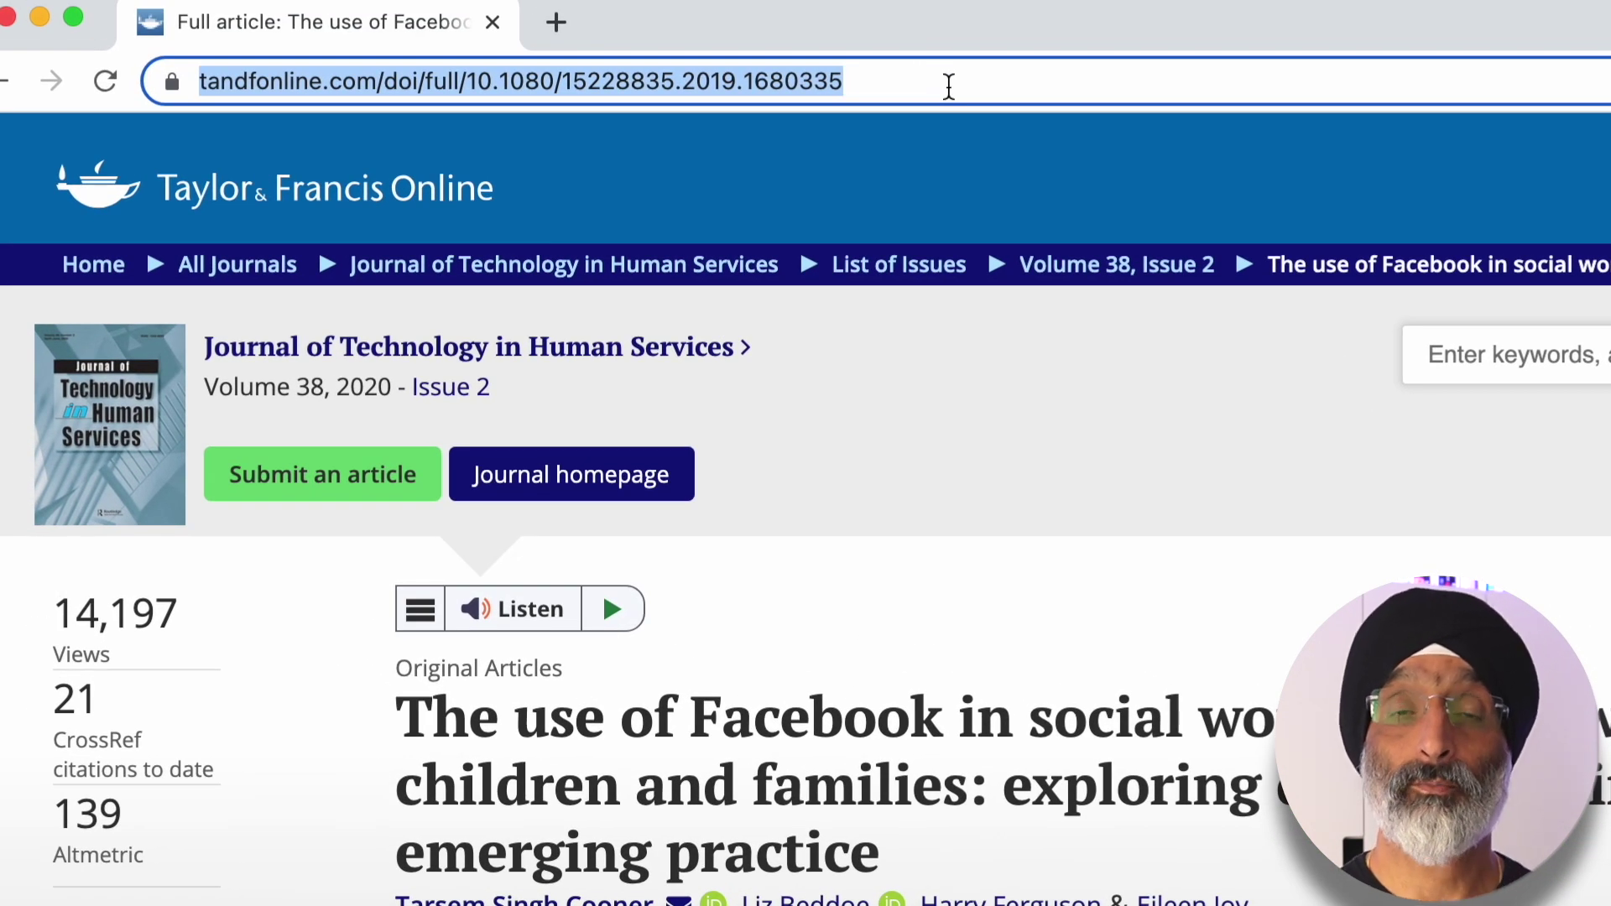
pyautogui.rightClick(315, 80)
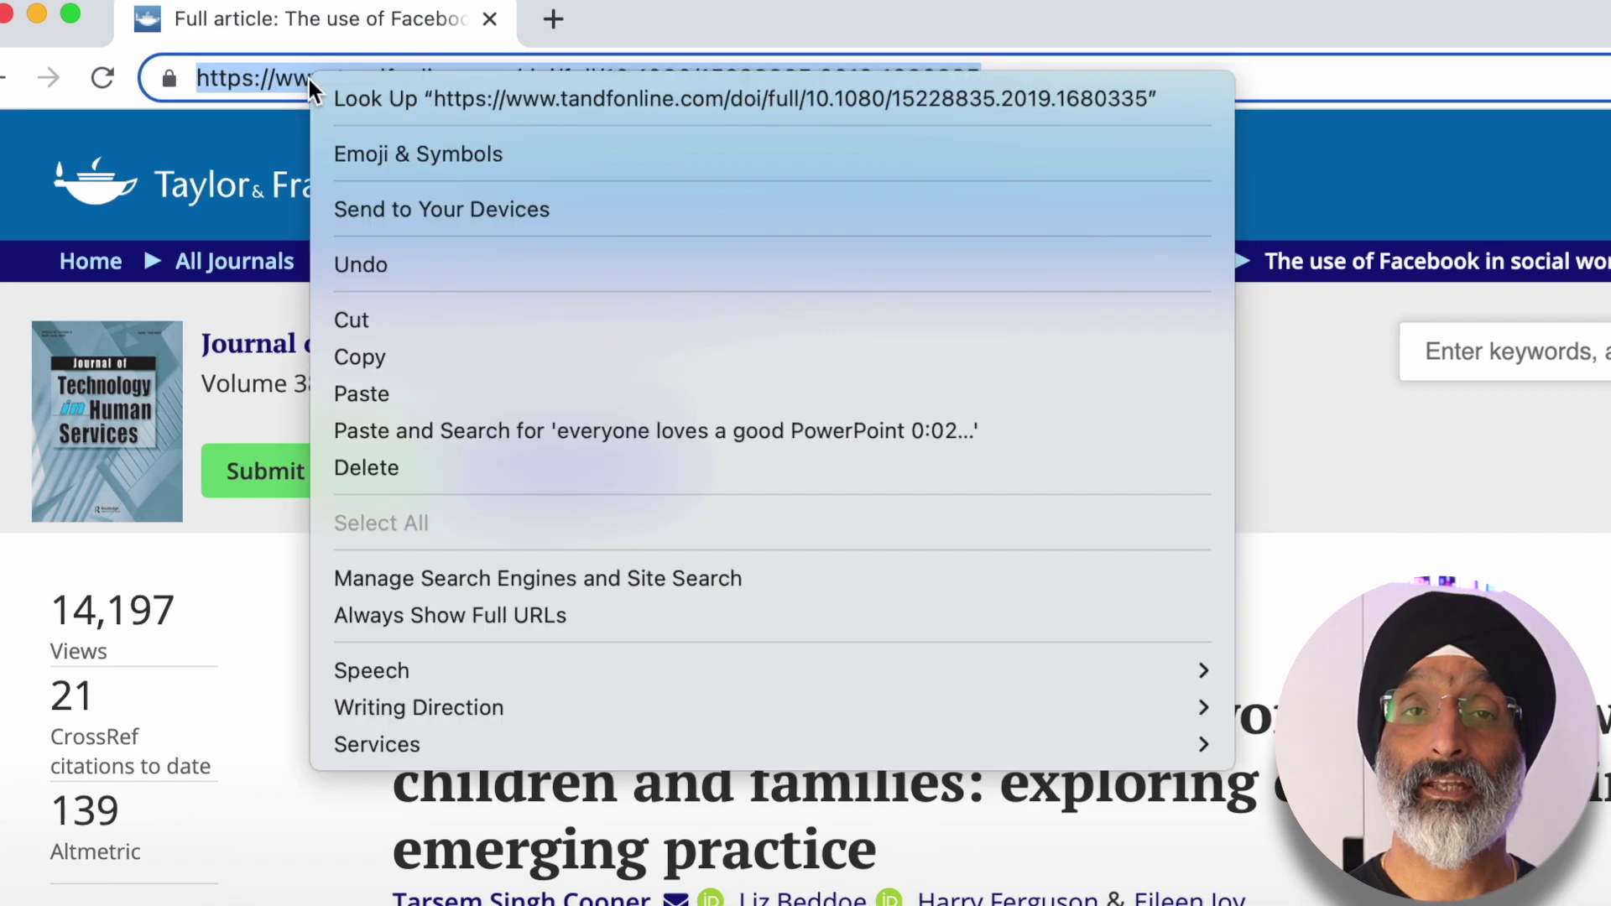
pyautogui.click(424, 360)
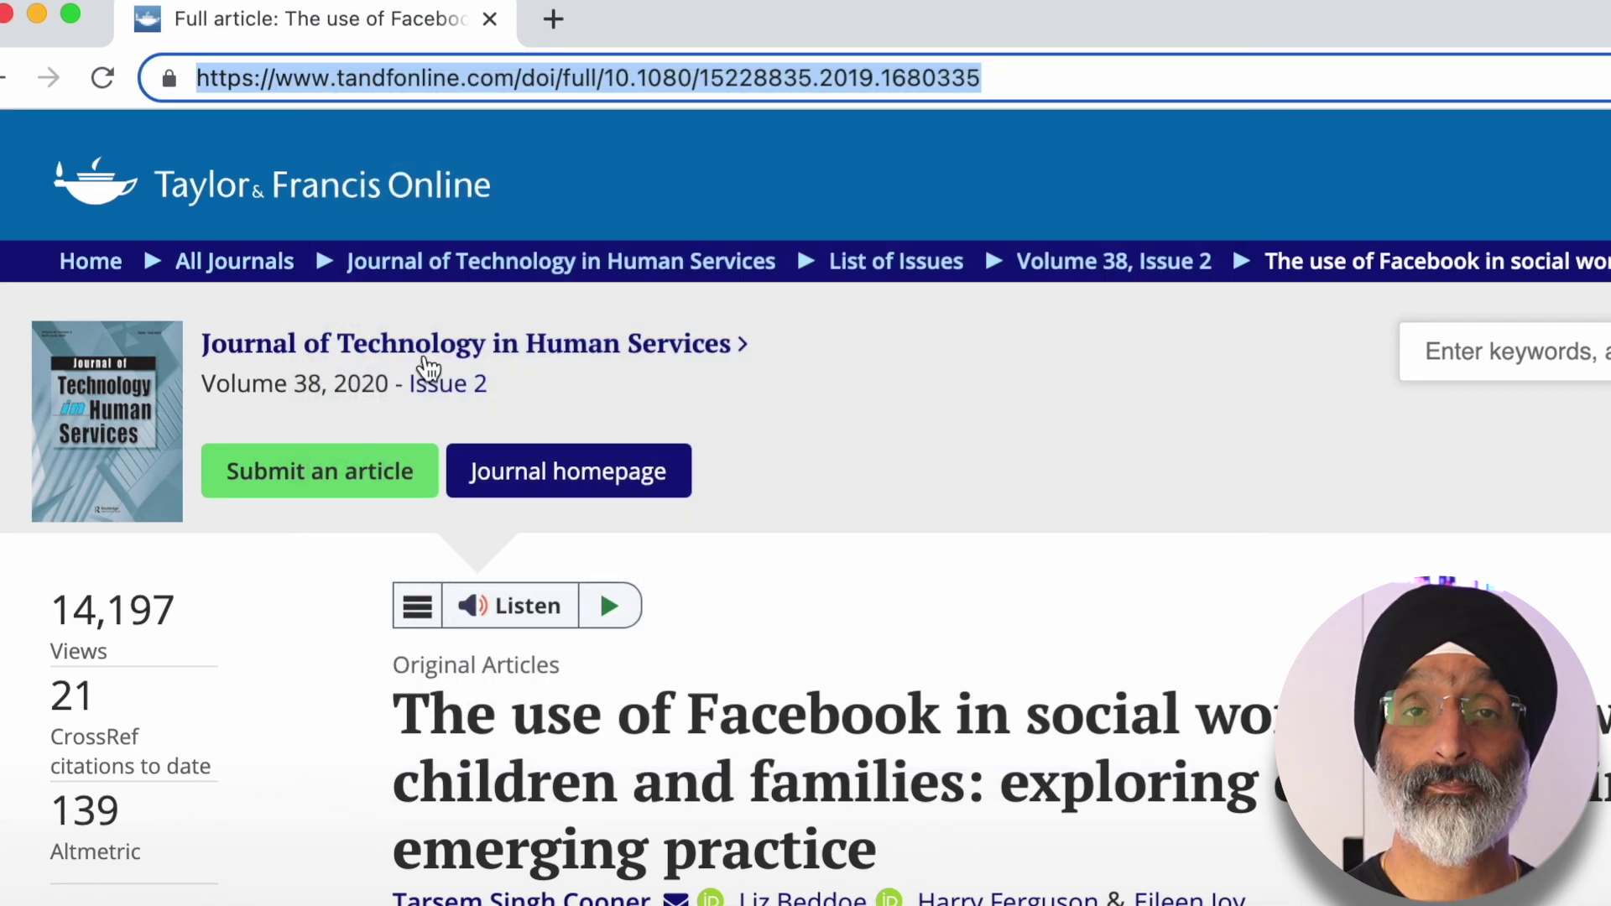
# - Go to bard.google.com in the browser
pyautogui.write('ba')
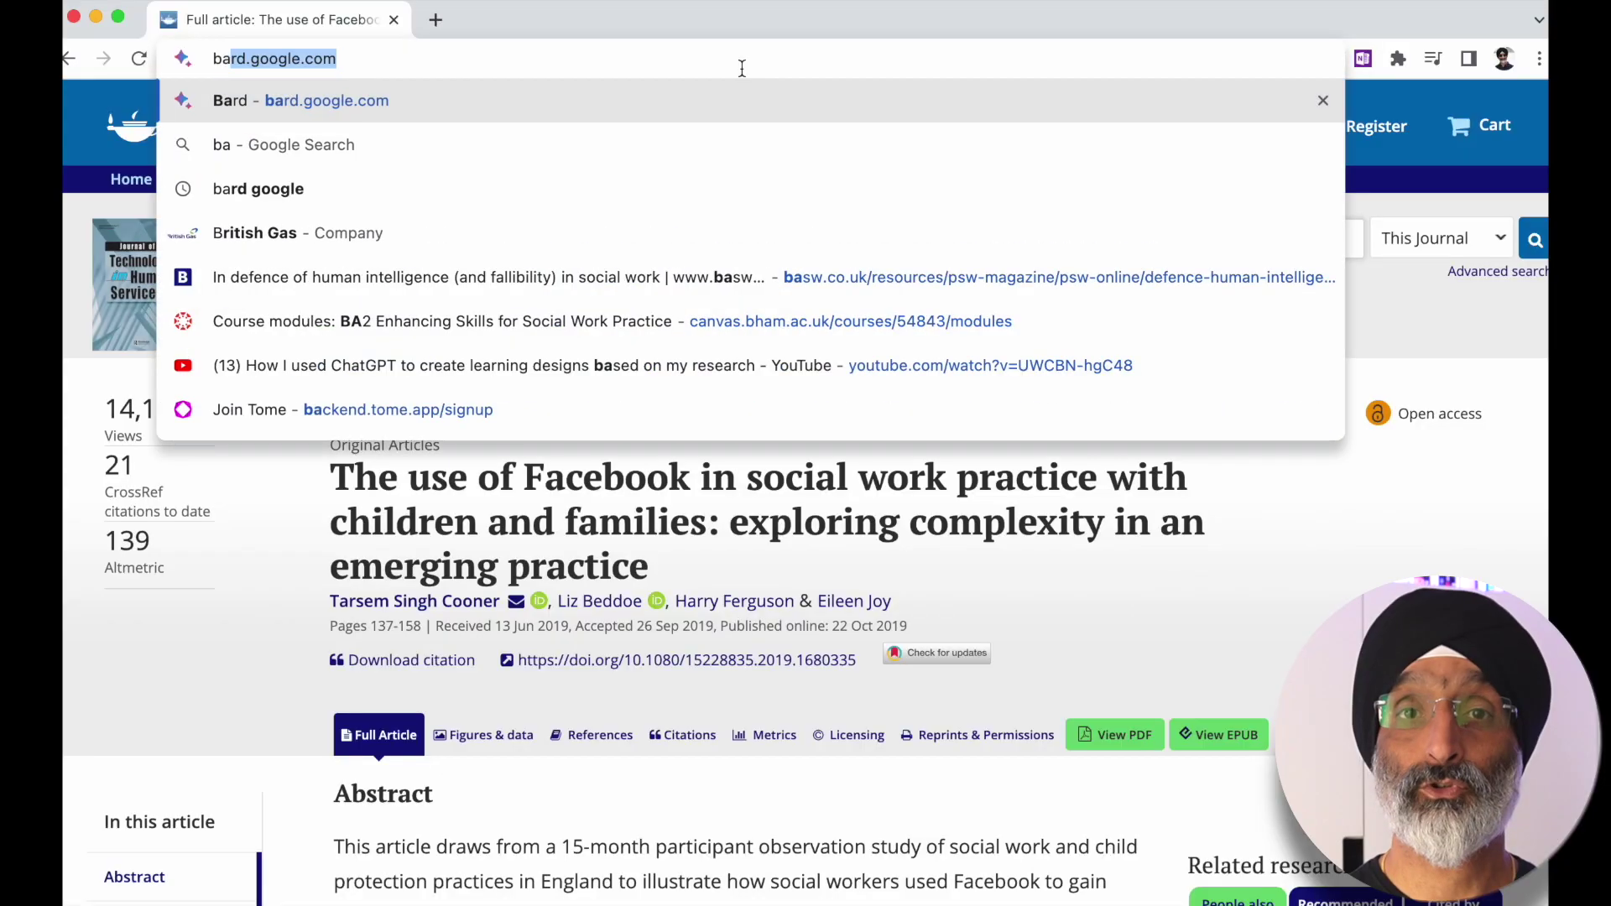
pyautogui.write('rd')
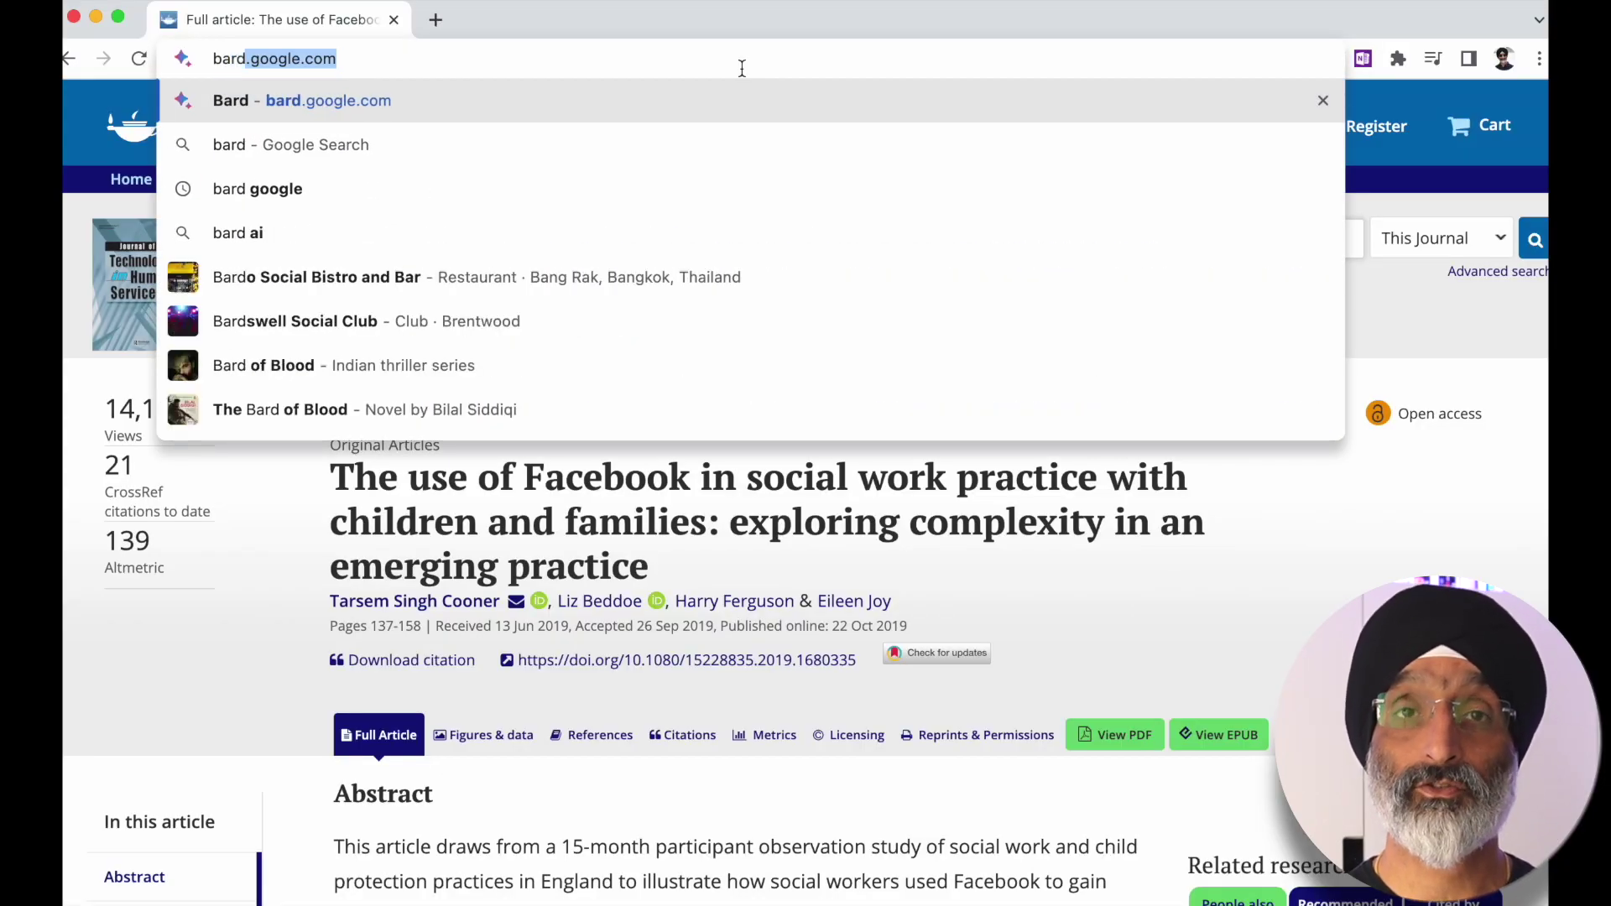
pyautogui.write('.g')
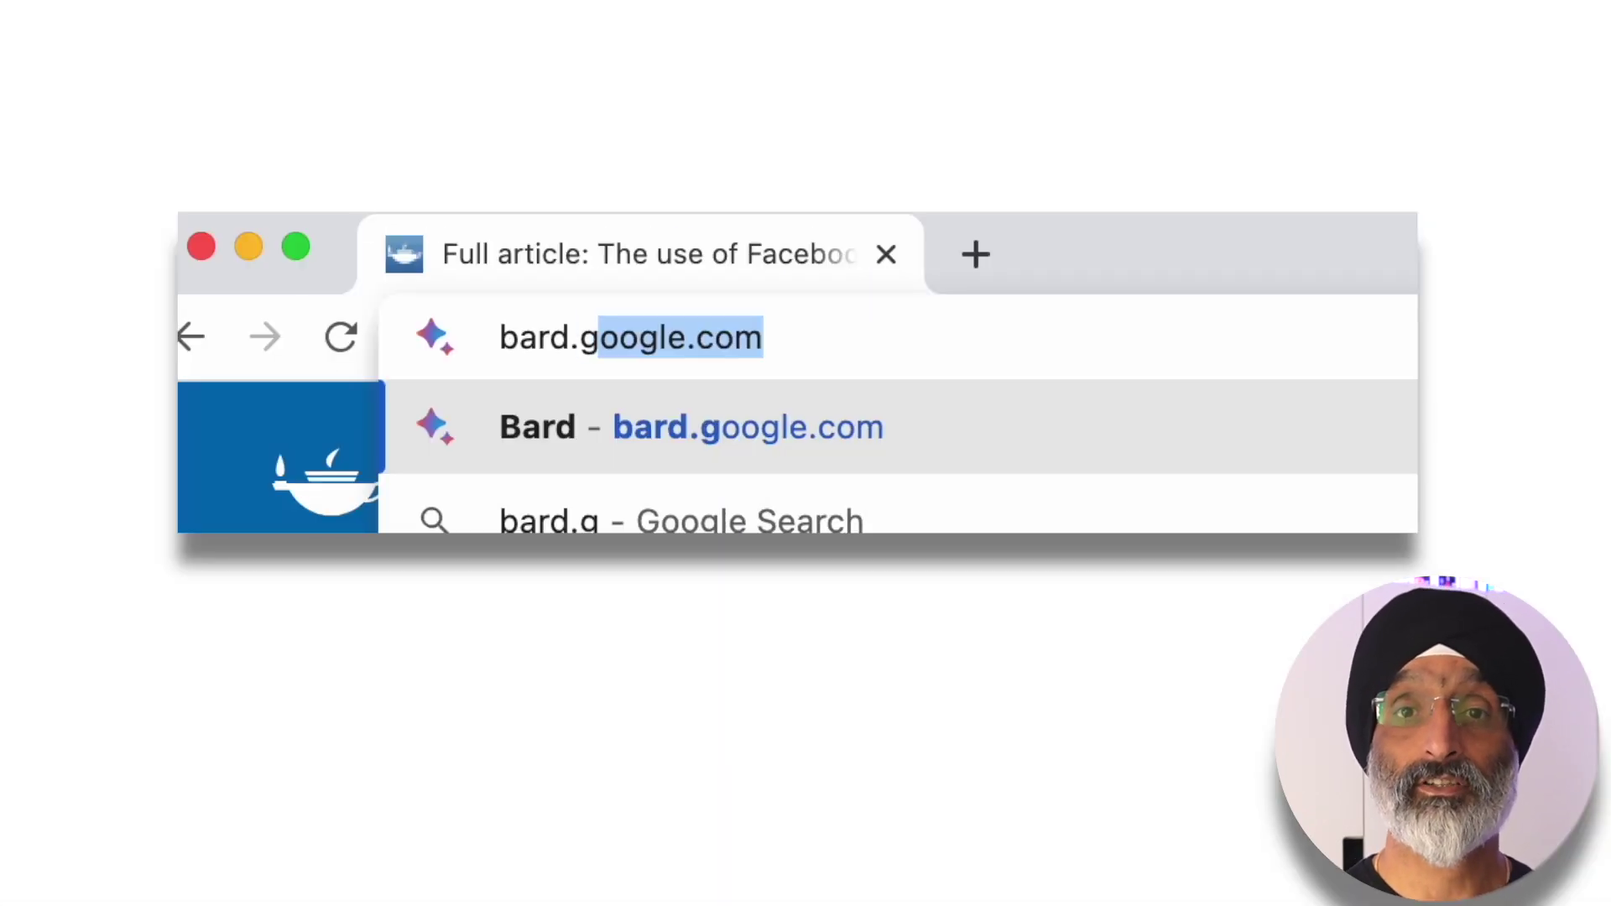
pyautogui.write('oogle')
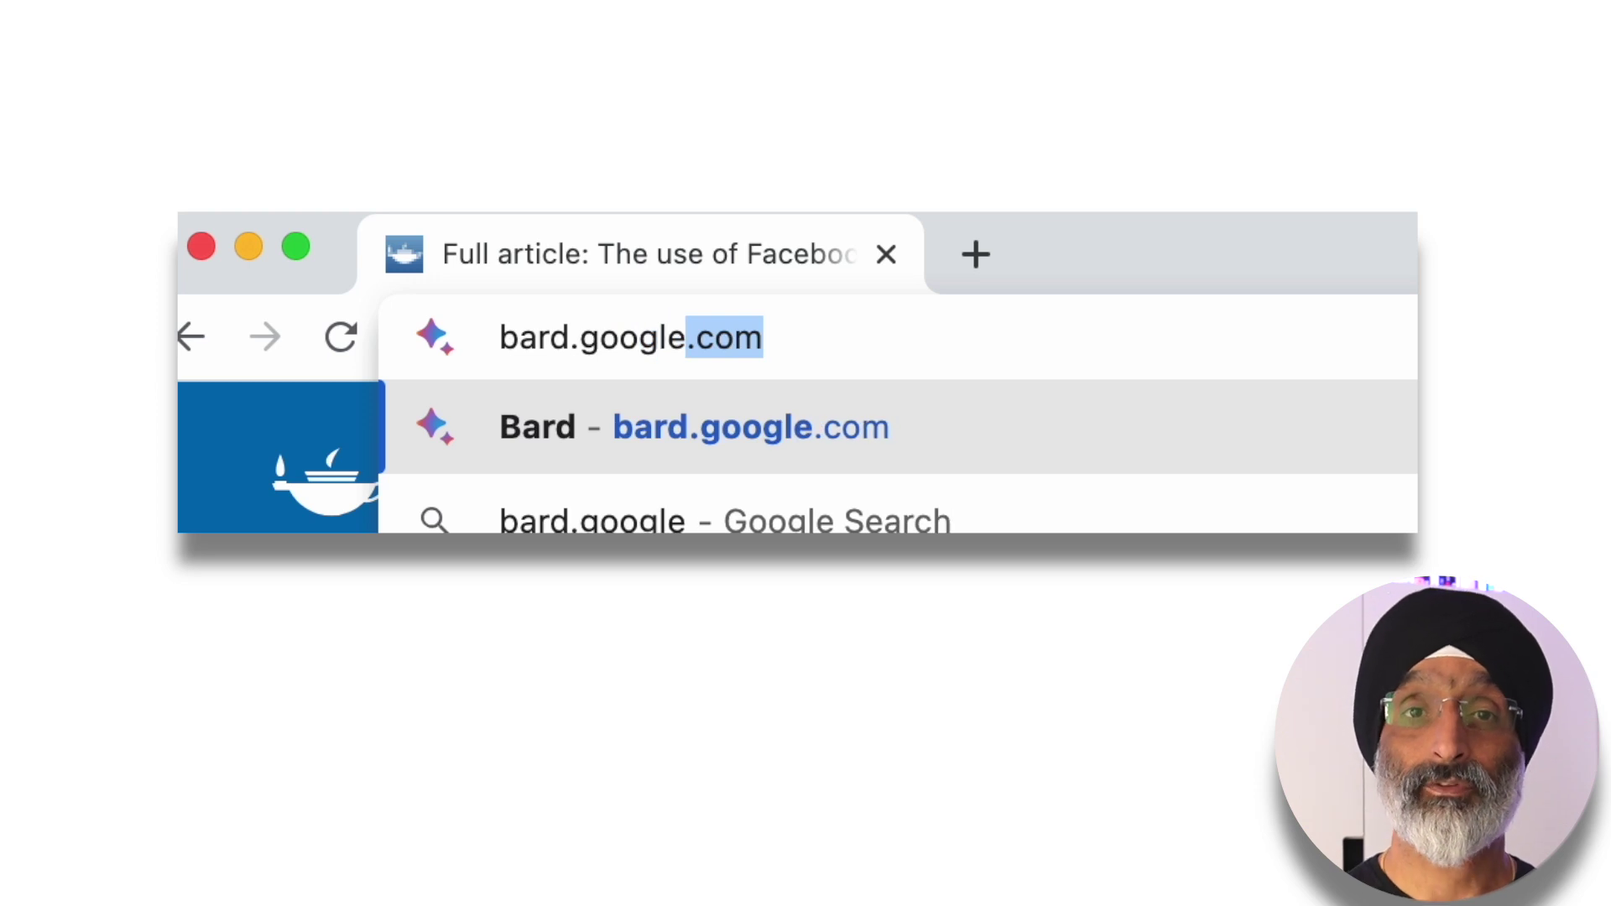
pyautogui.write('.com')
pyautogui.press('Return')
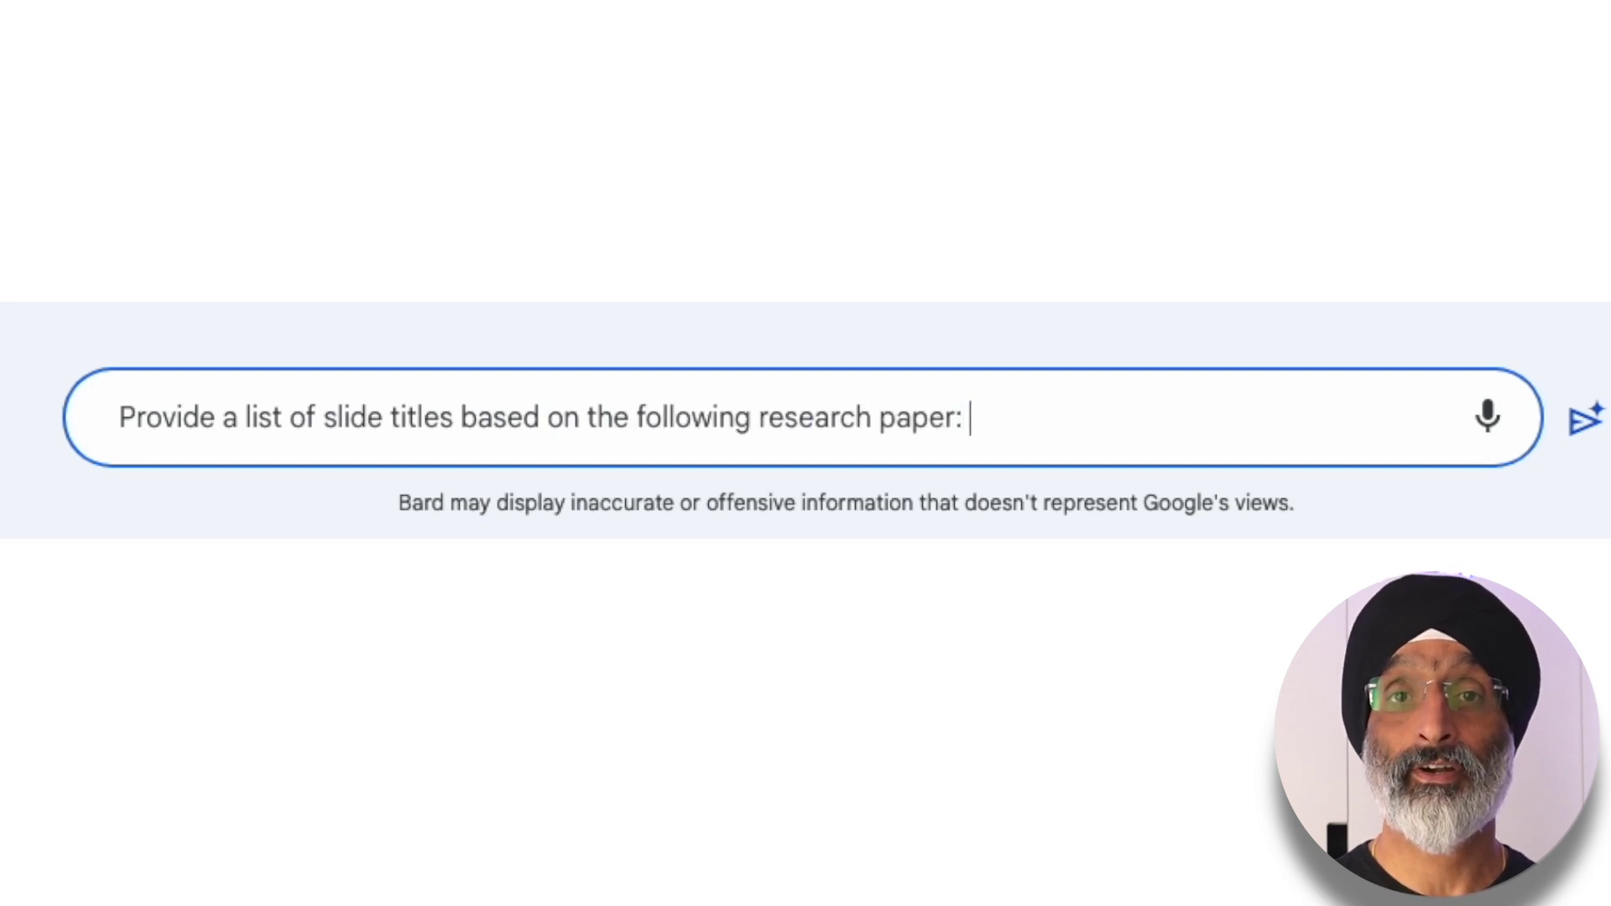
# - Add the copied article link to the prompt asking for a list of slide titles and review Bard's answer
pyautogui.hotkey('ctrl', 'v')
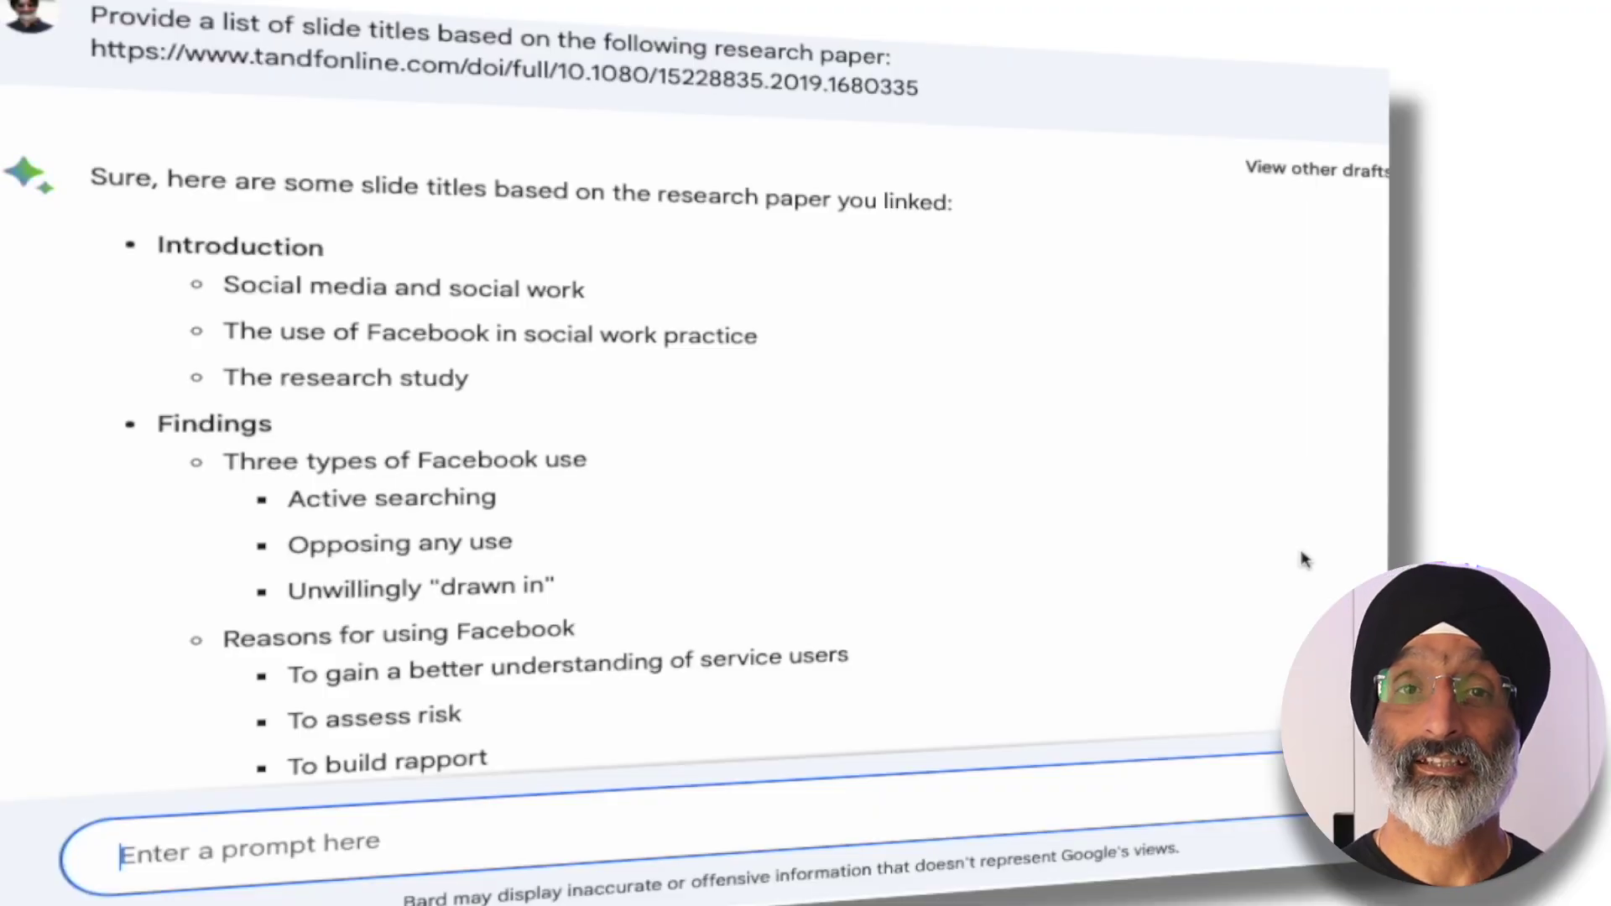
pyautogui.scroll(-3, 1303, 559)
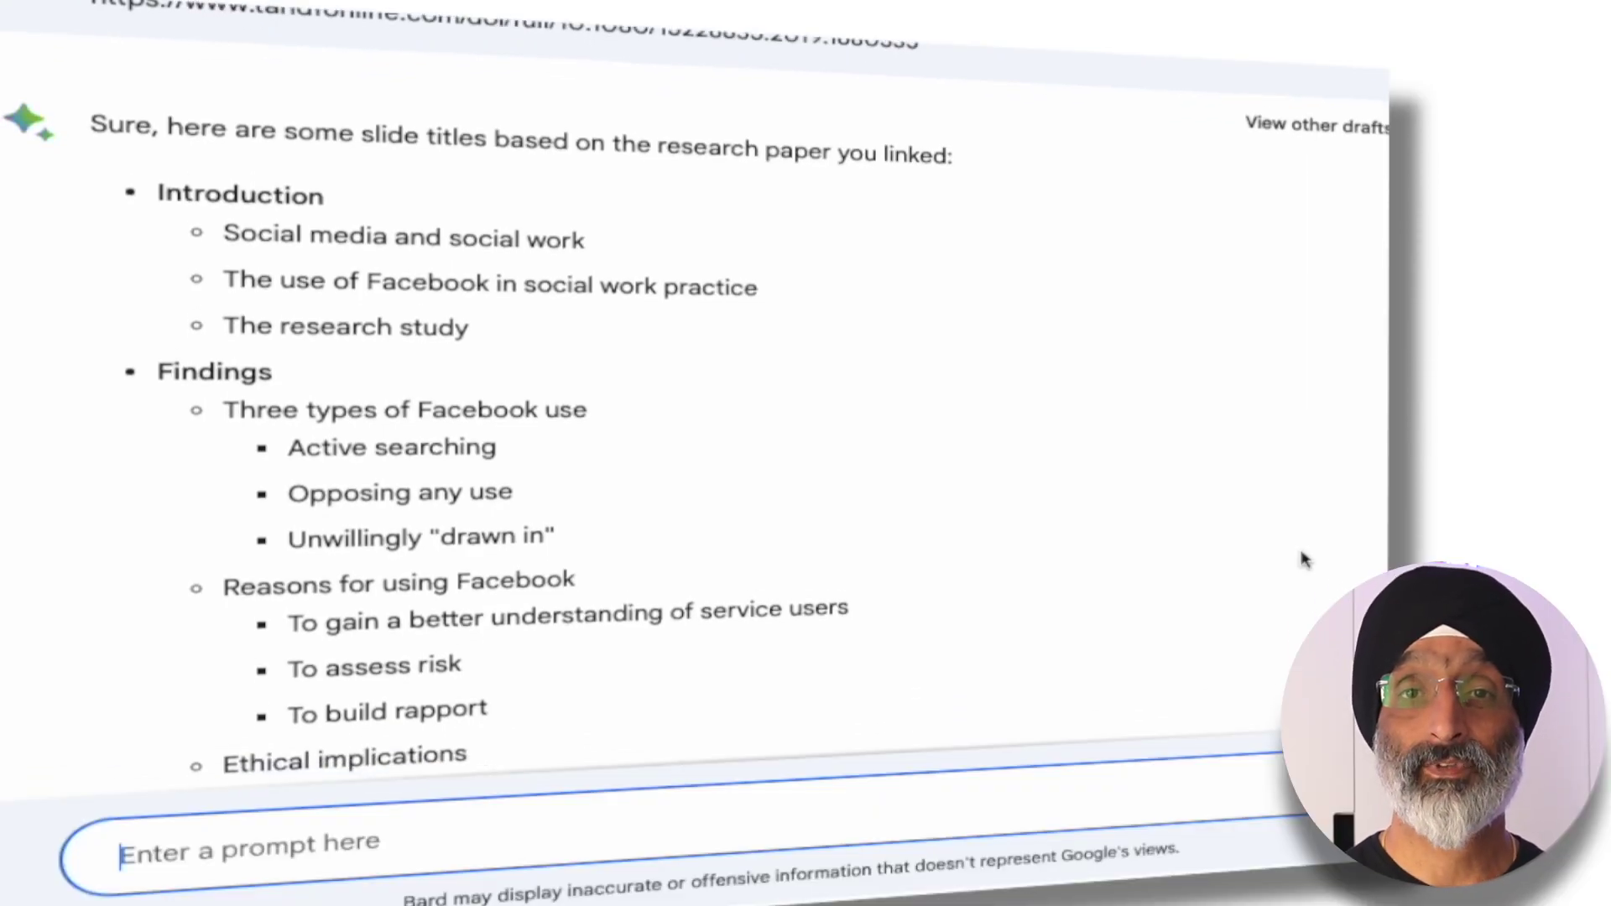
pyautogui.scroll(-2, 1303, 560)
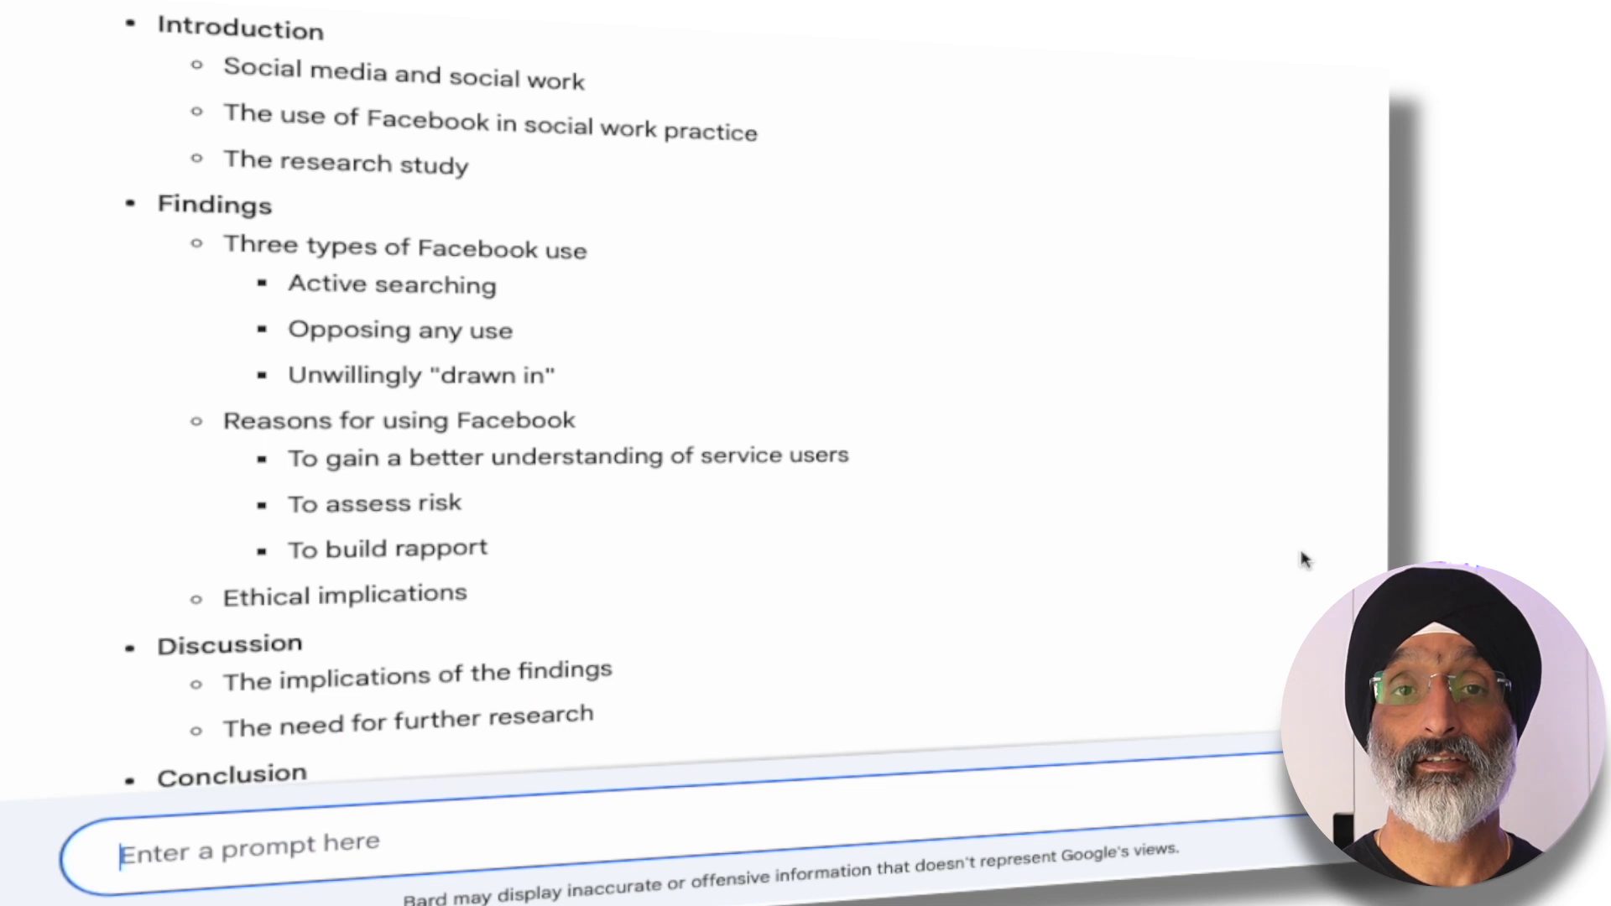
pyautogui.scroll(-3, 1303, 560)
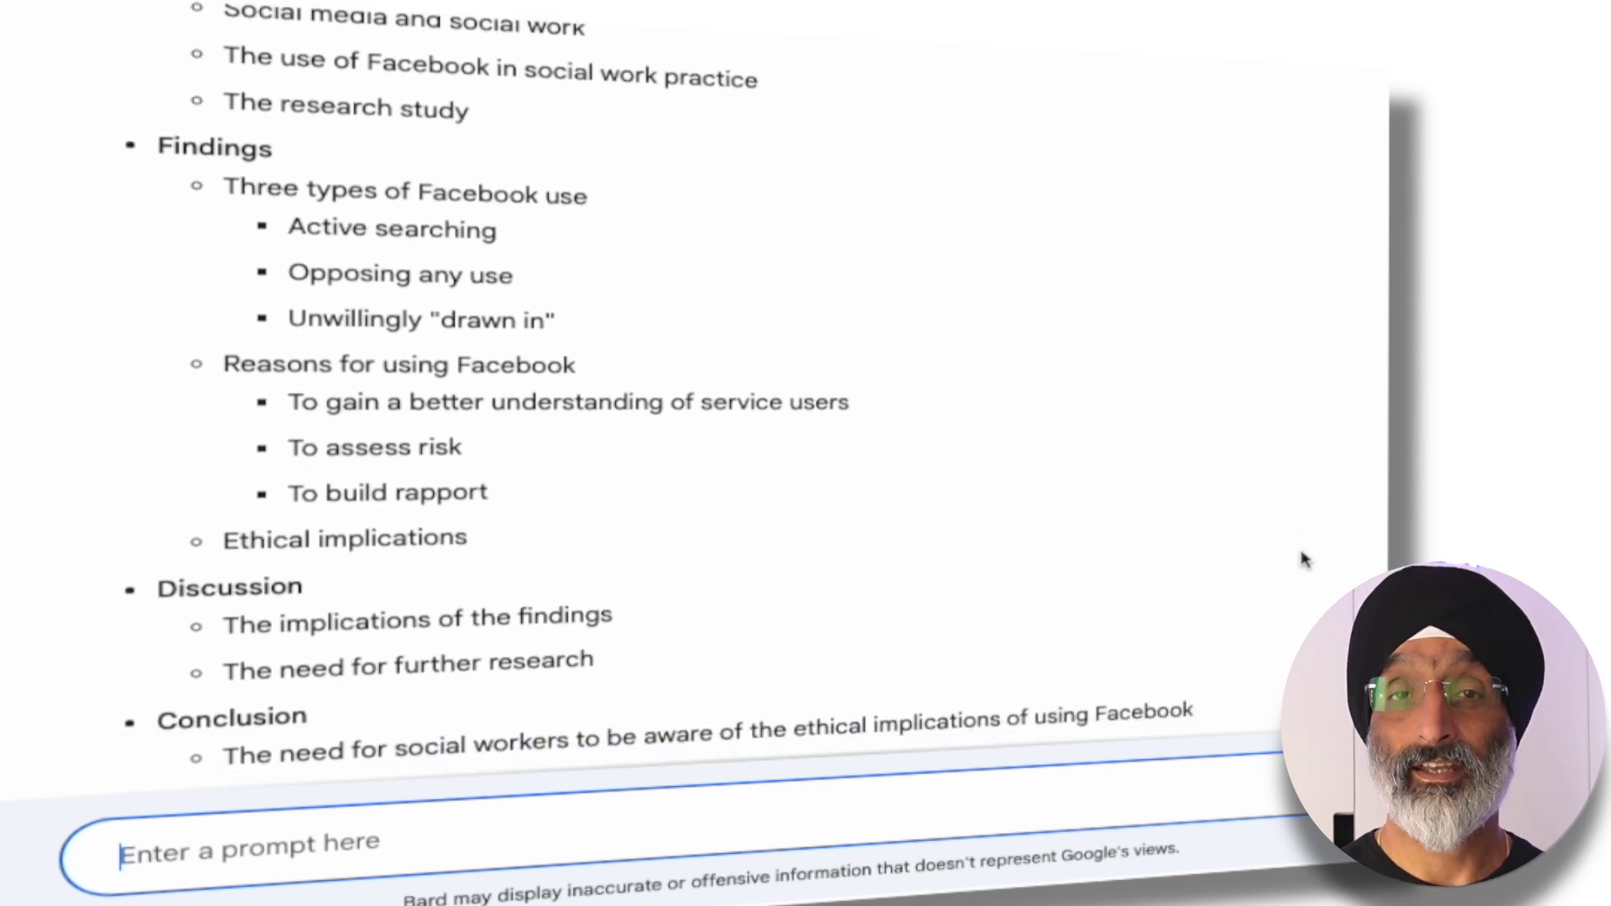
pyautogui.scroll(-1, 1303, 560)
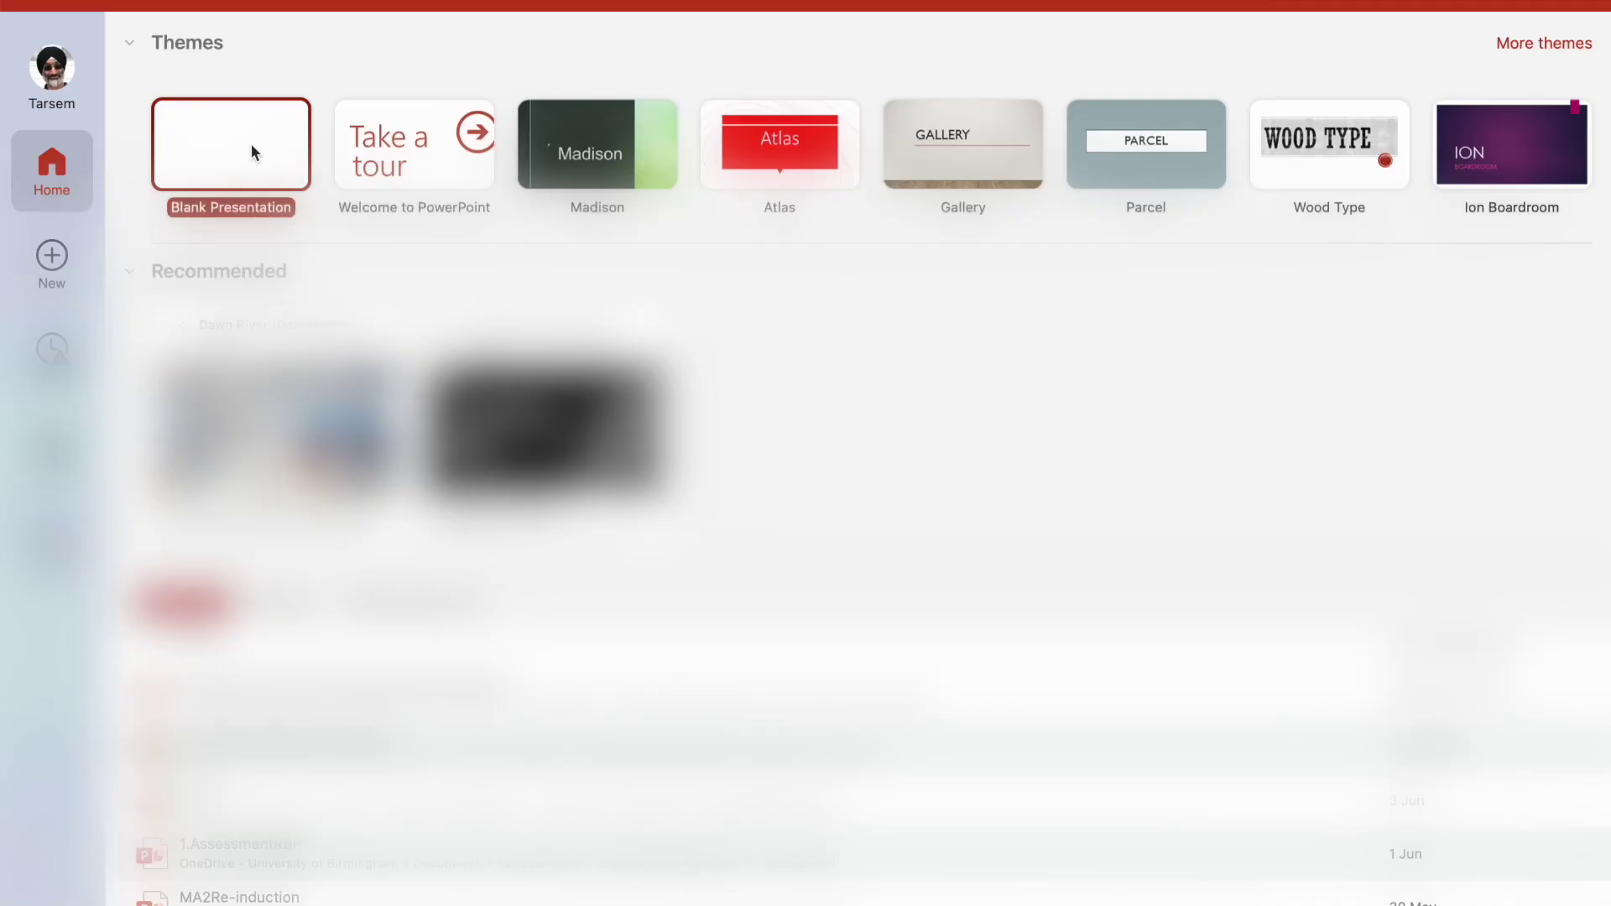
# - Switch to PowerPoint and create a blank presentation
pyautogui.click(250, 149)
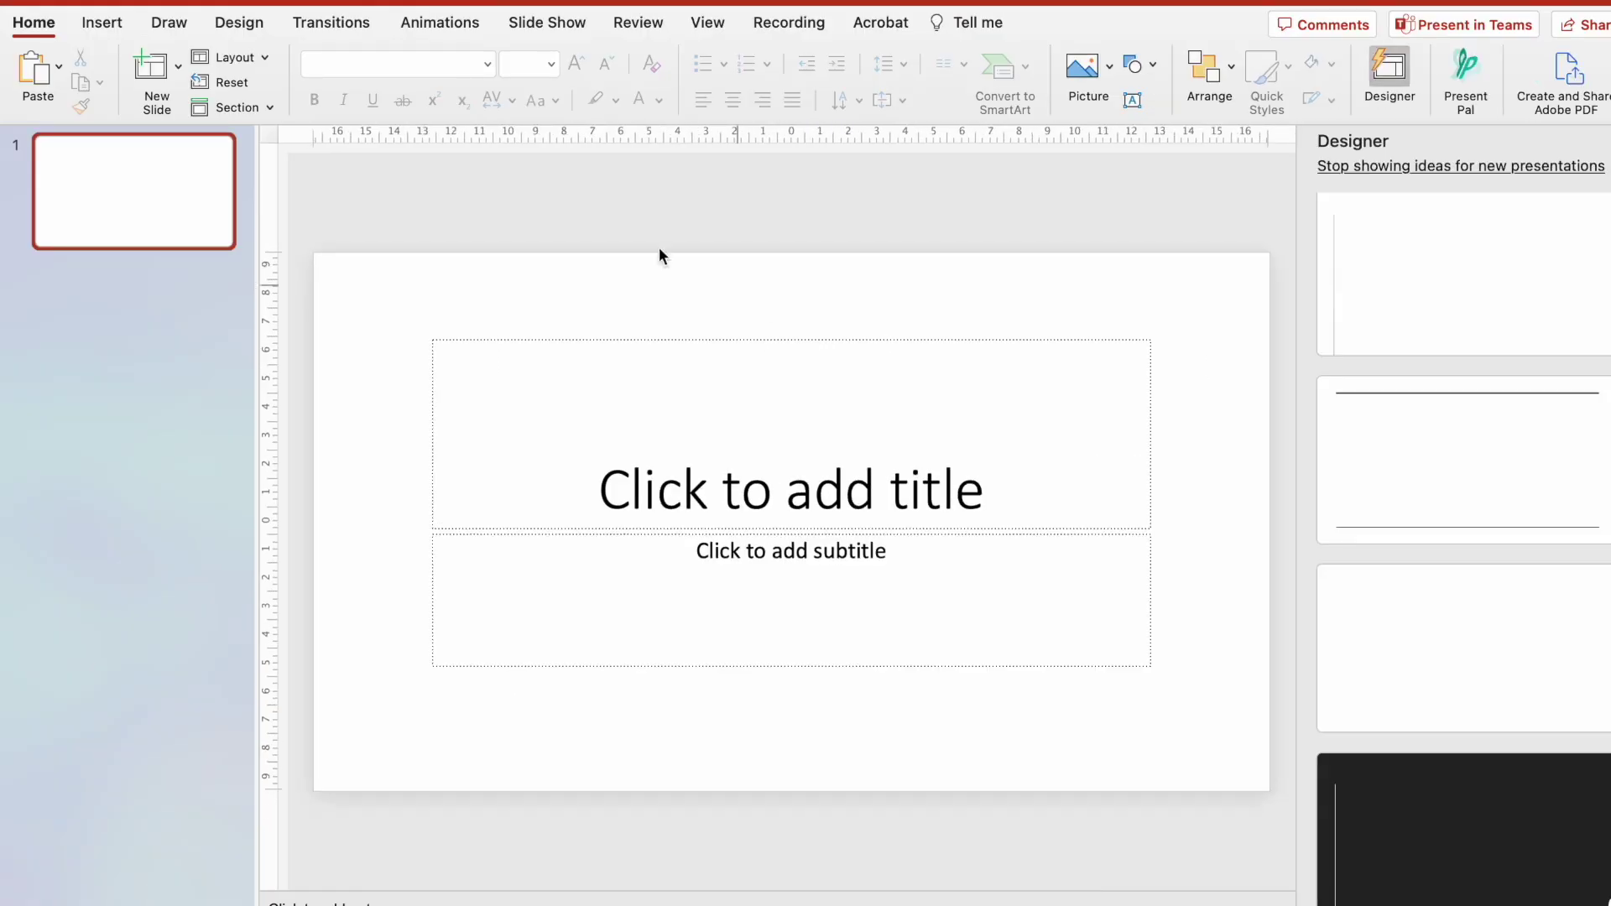
pyautogui.click(1389, 78)
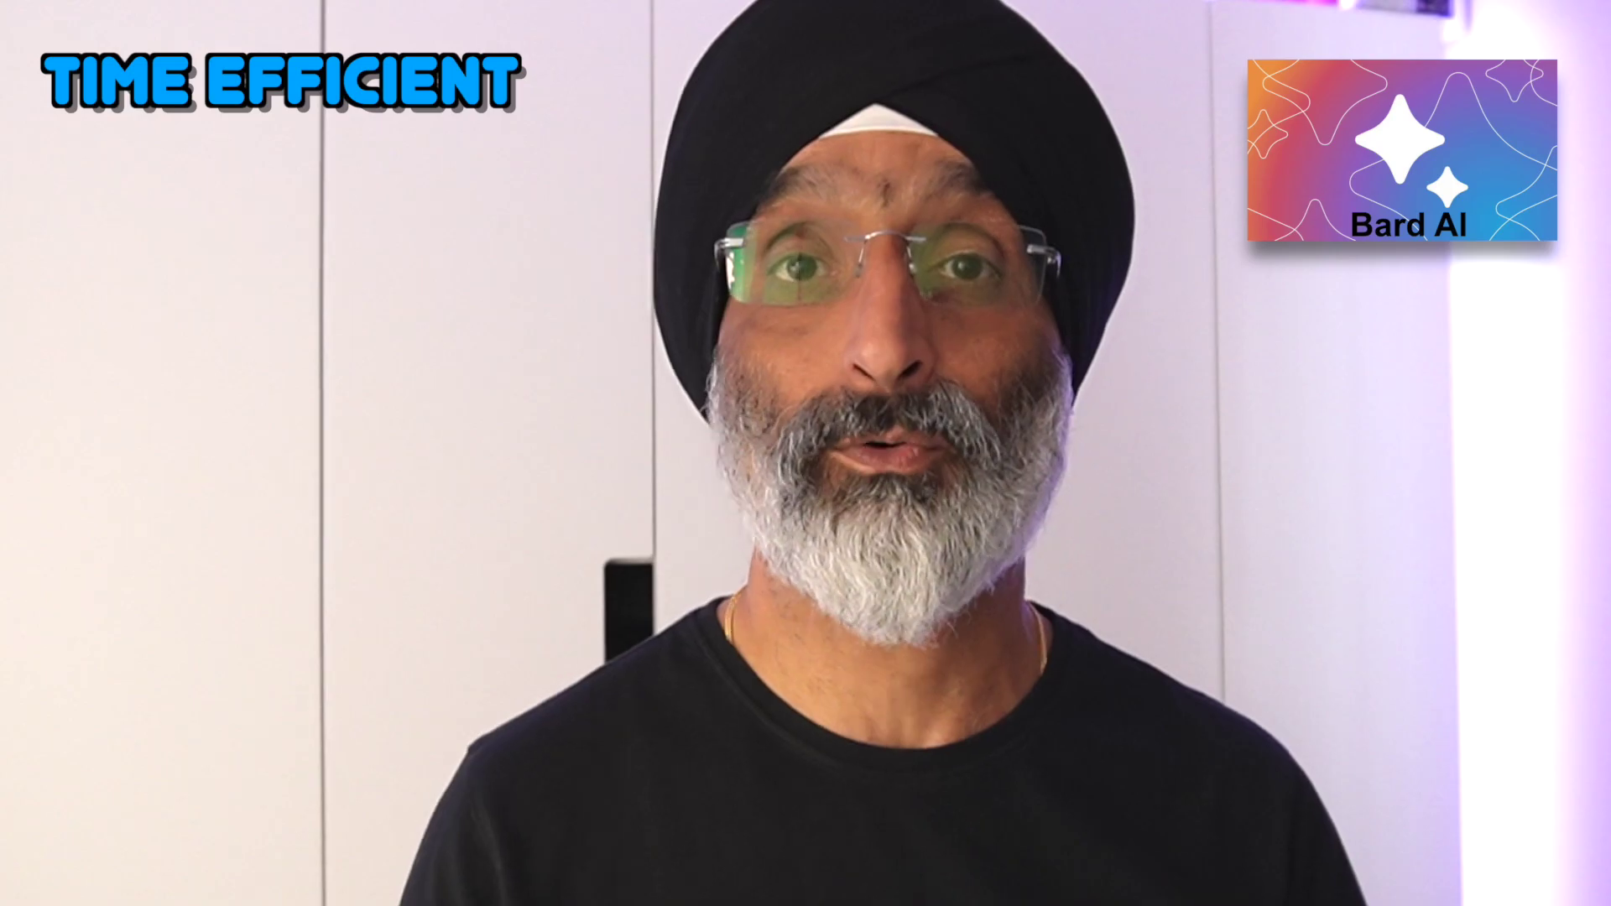
# - Switch to Bard and ask it to repeat the slide titles, this time including two to four brief dot points
pyautogui.write('you repeat that but this time include two to four dot points which provide a brief')
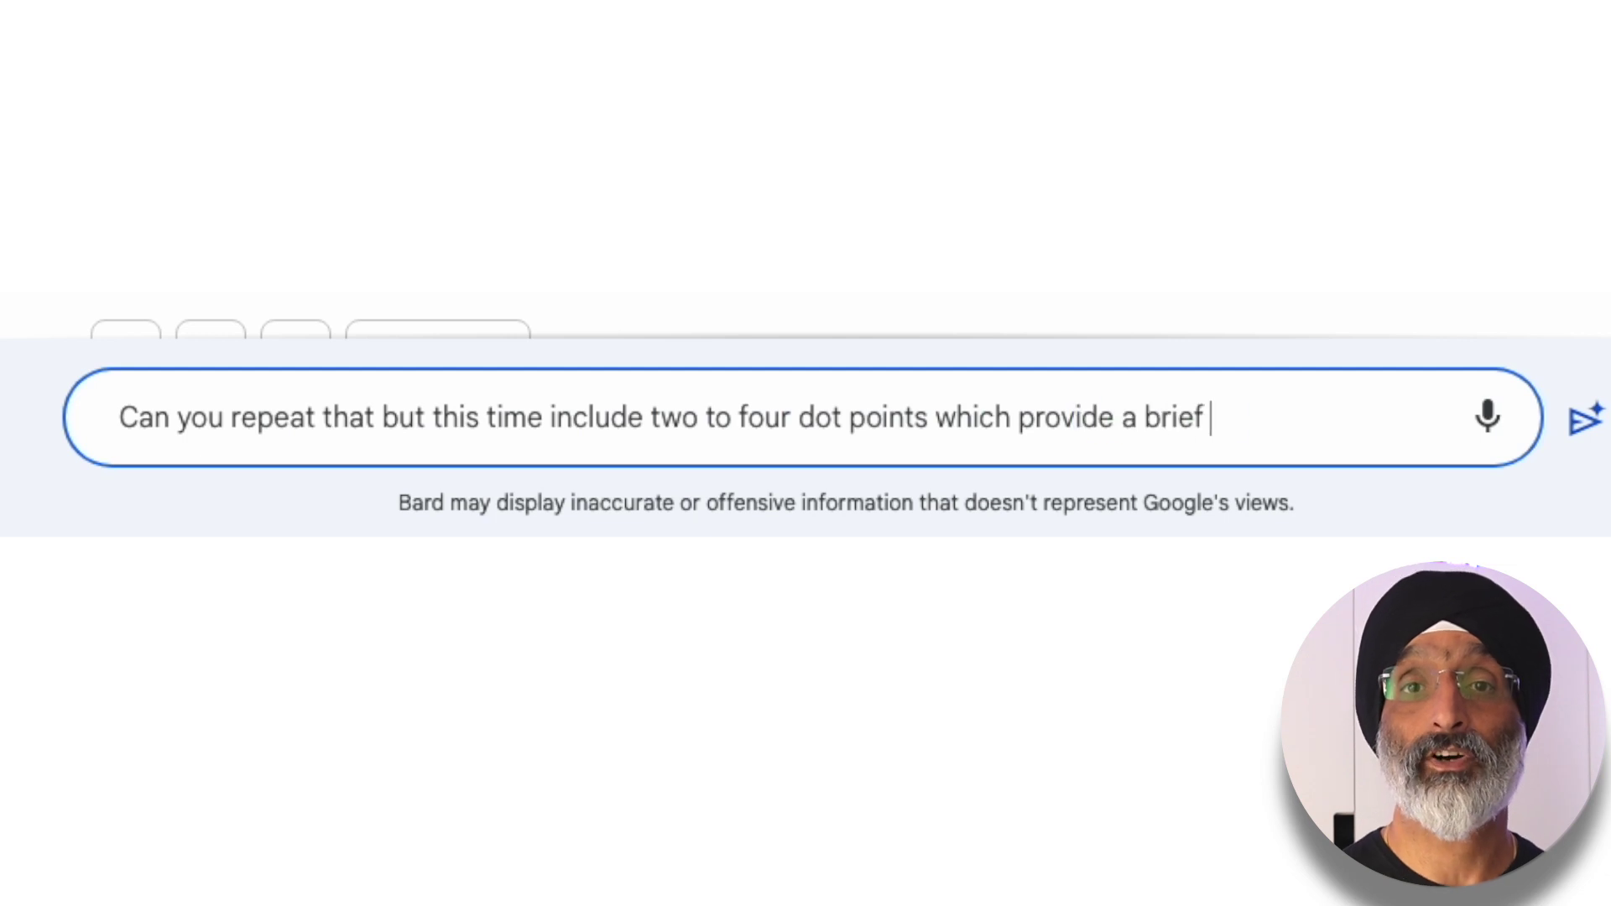
pyautogui.write('about w')
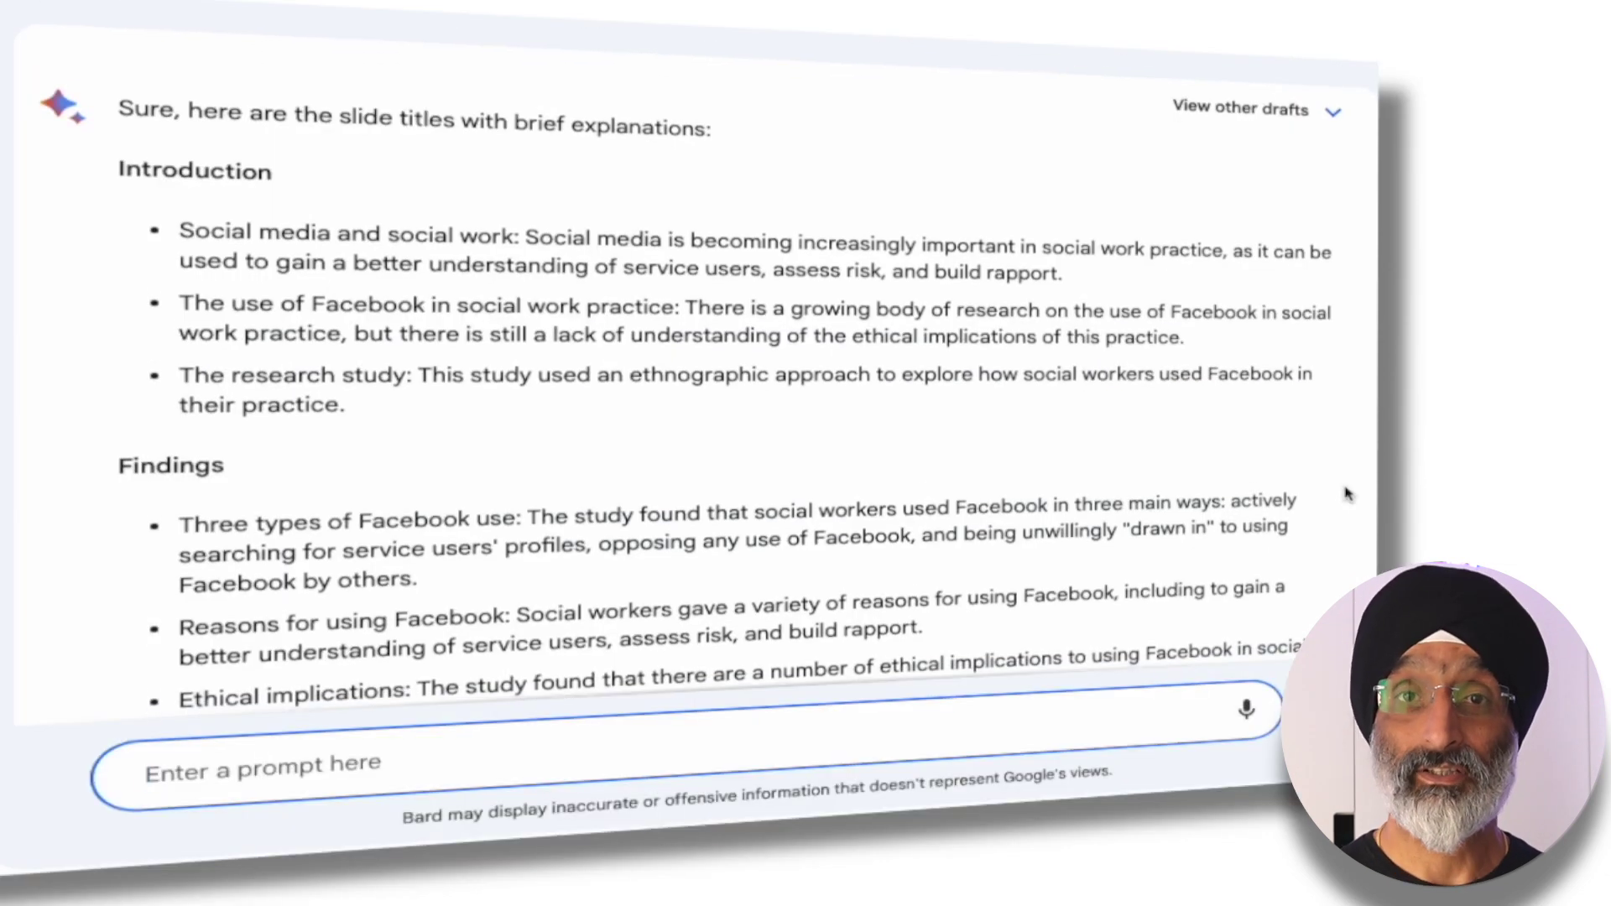
# - Read through the slide titles and brief explanations in Bard's answer, from Introduction to Conclusion
pyautogui.scroll(-2, 1346, 495)
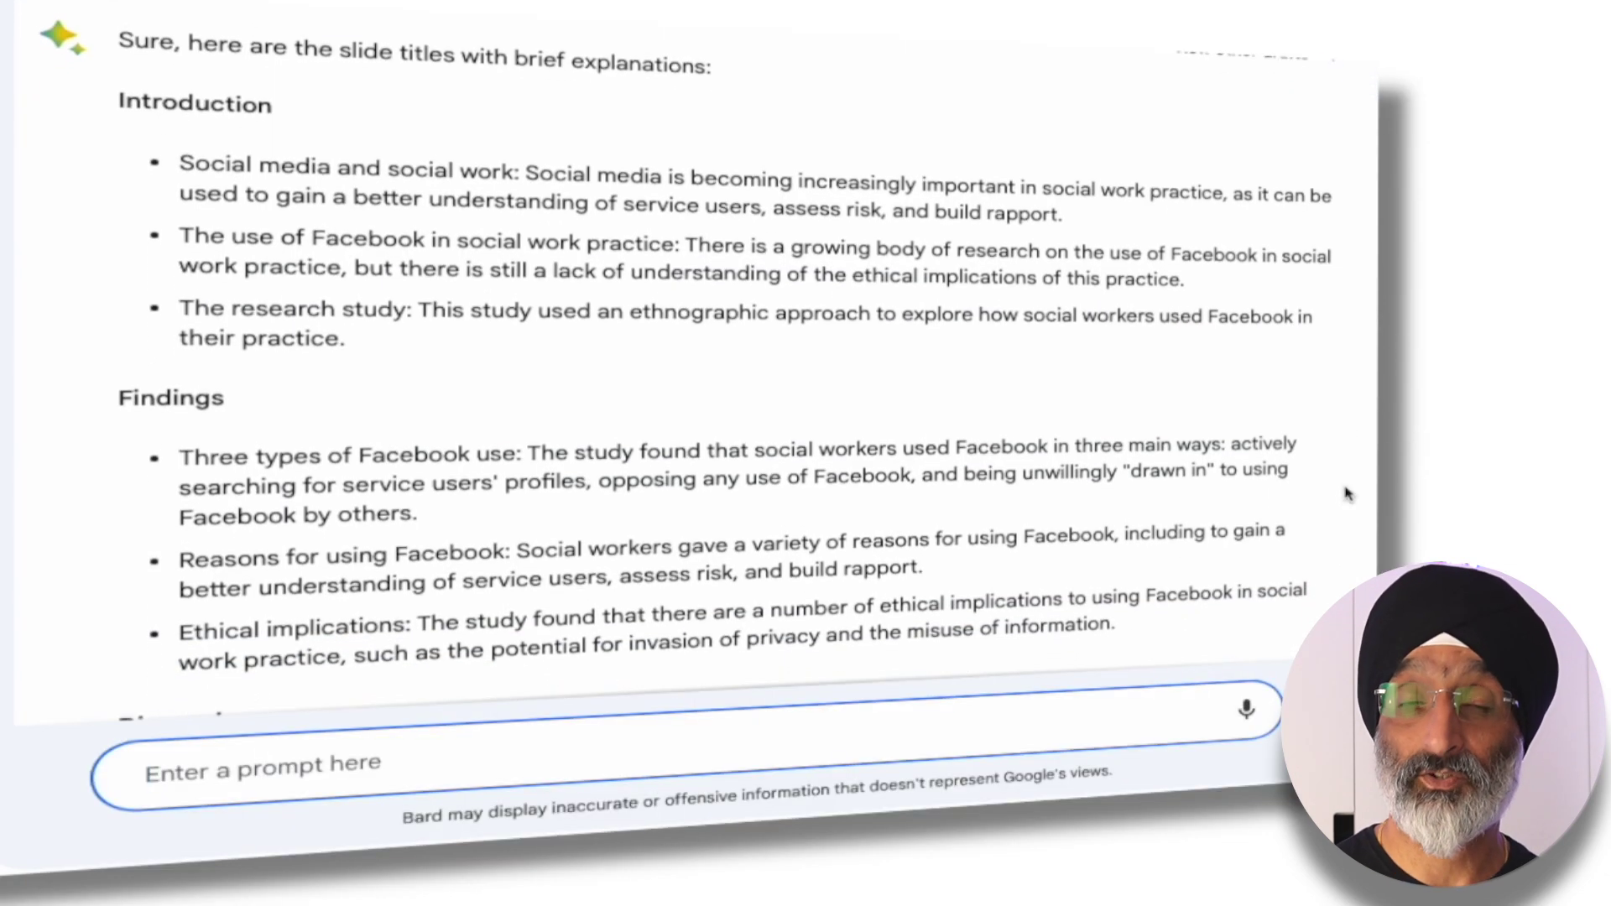
pyautogui.scroll(-1, 1346, 495)
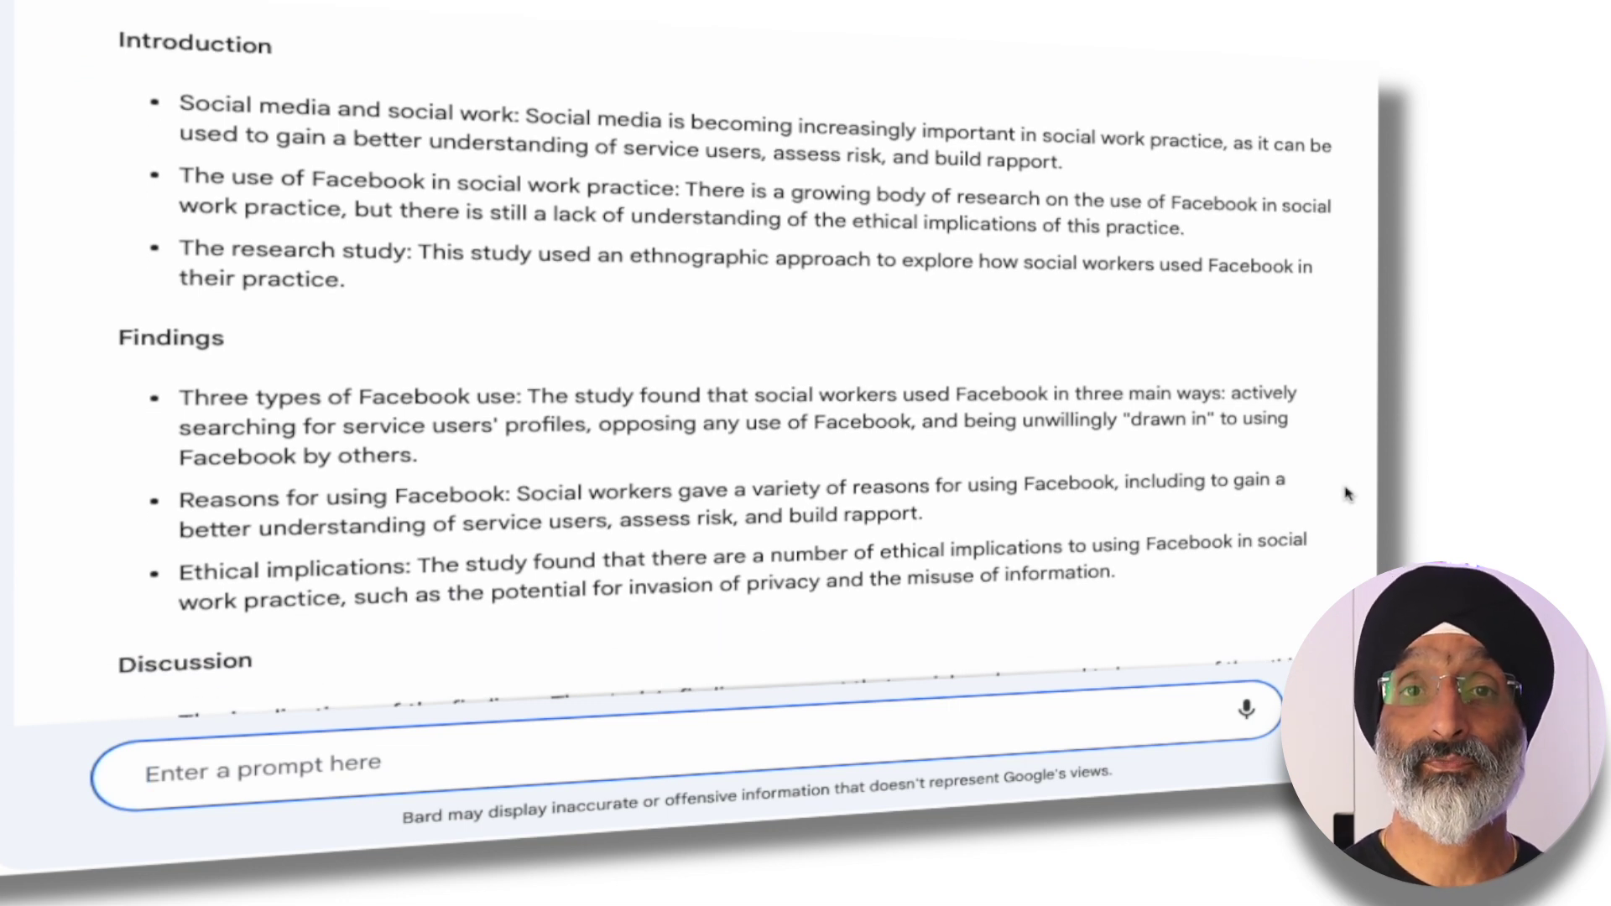
pyautogui.scroll(-3, 1346, 495)
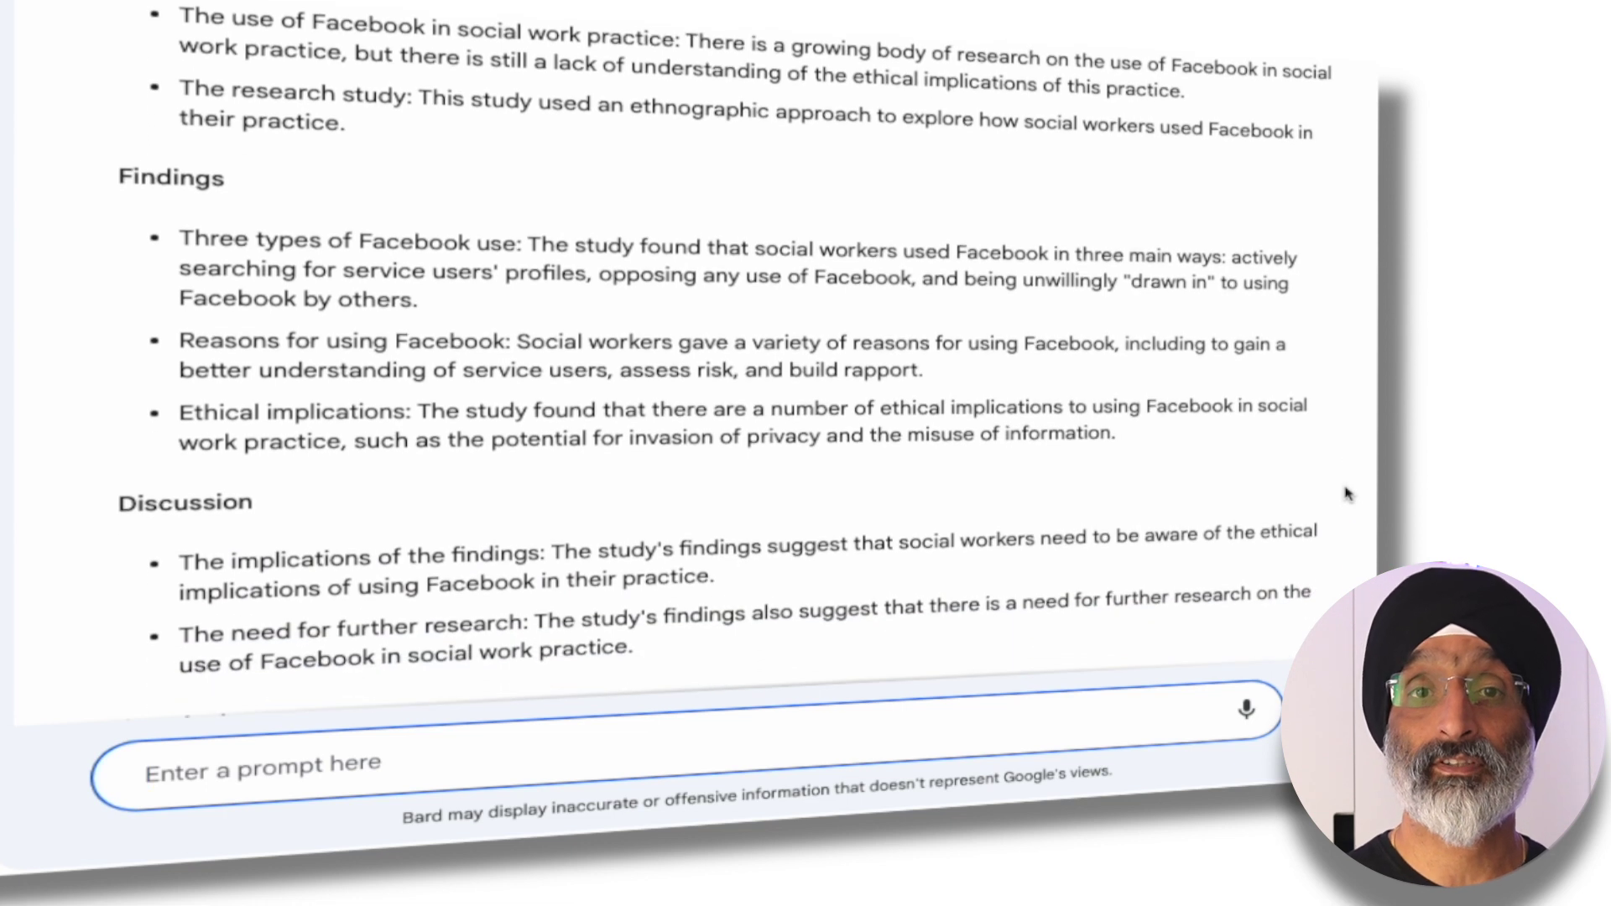
pyautogui.scroll(-3, 1346, 495)
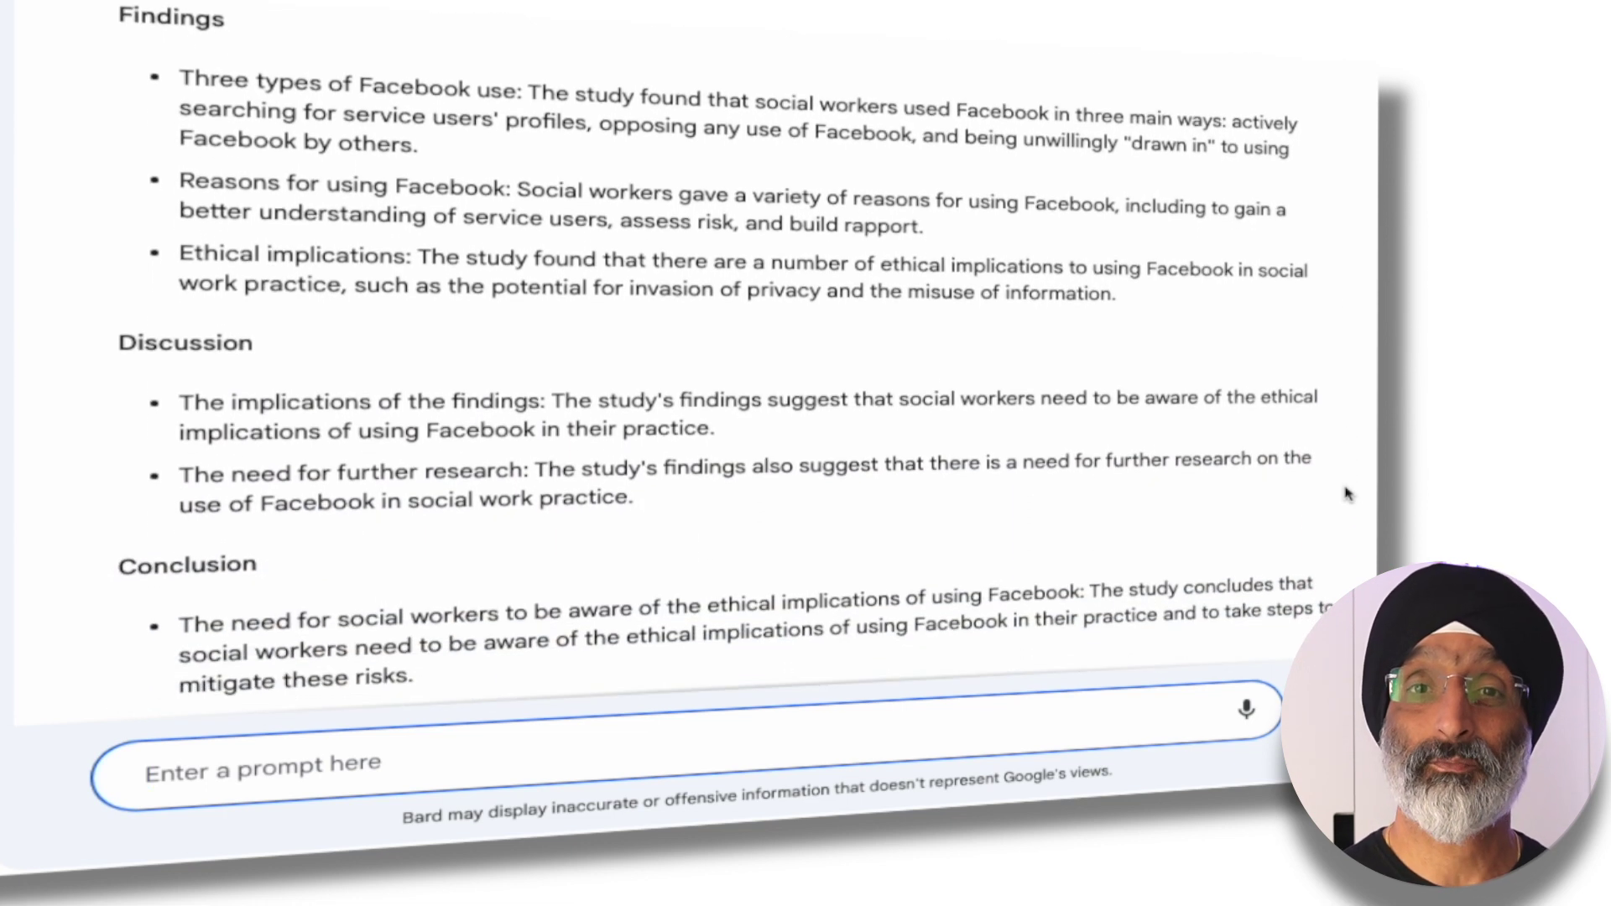
pyautogui.scroll(-1, 1346, 495)
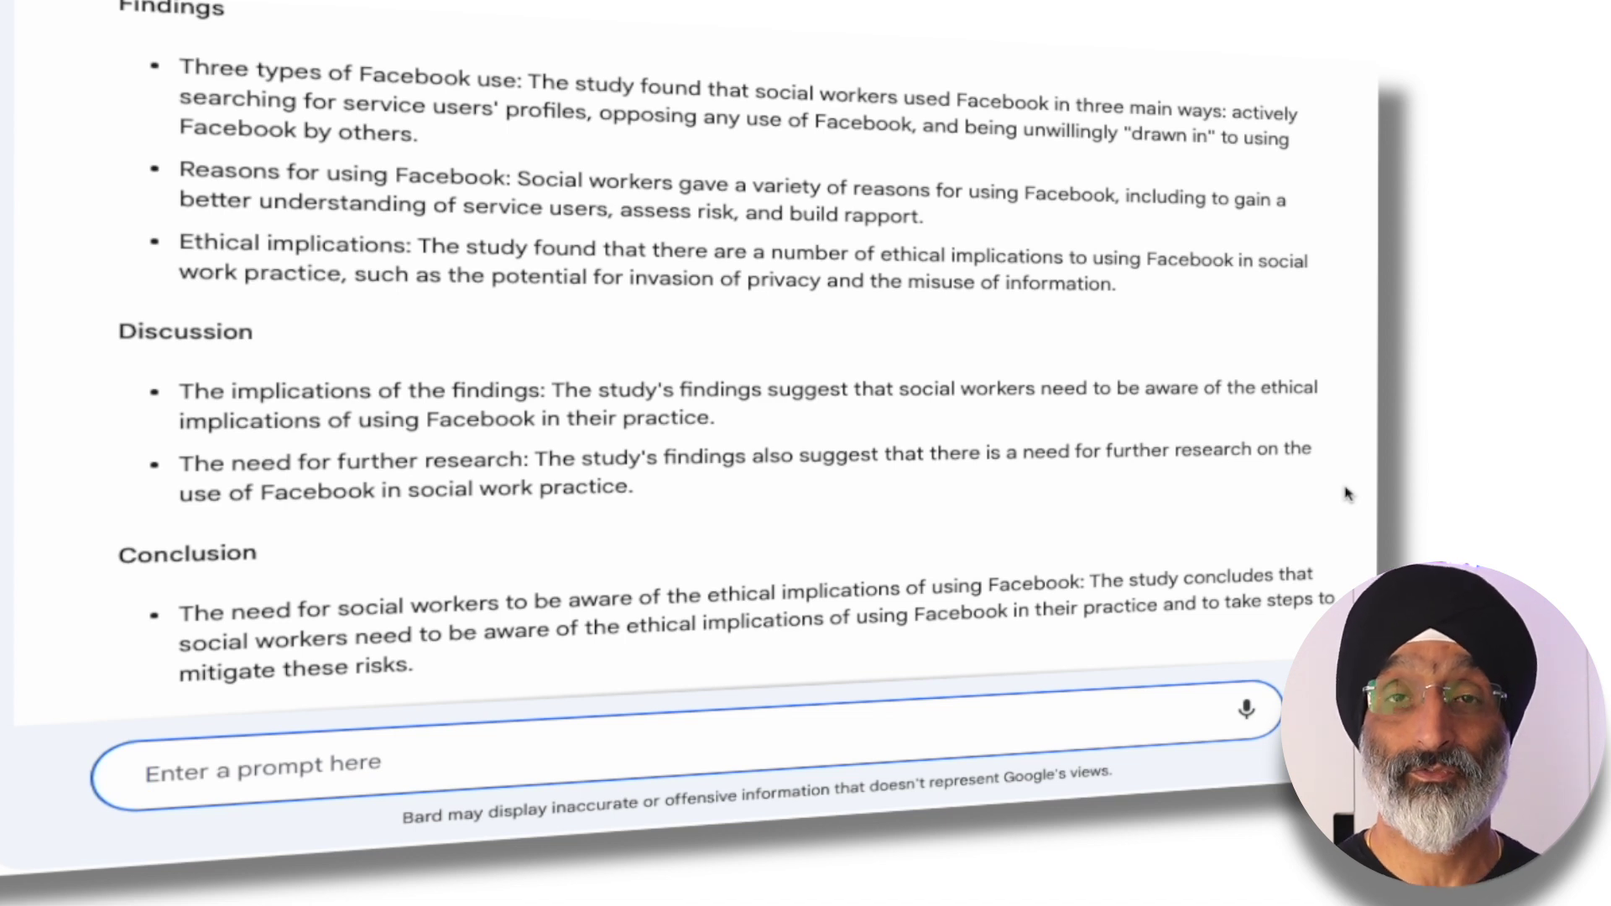
pyautogui.scroll(-2, 1346, 495)
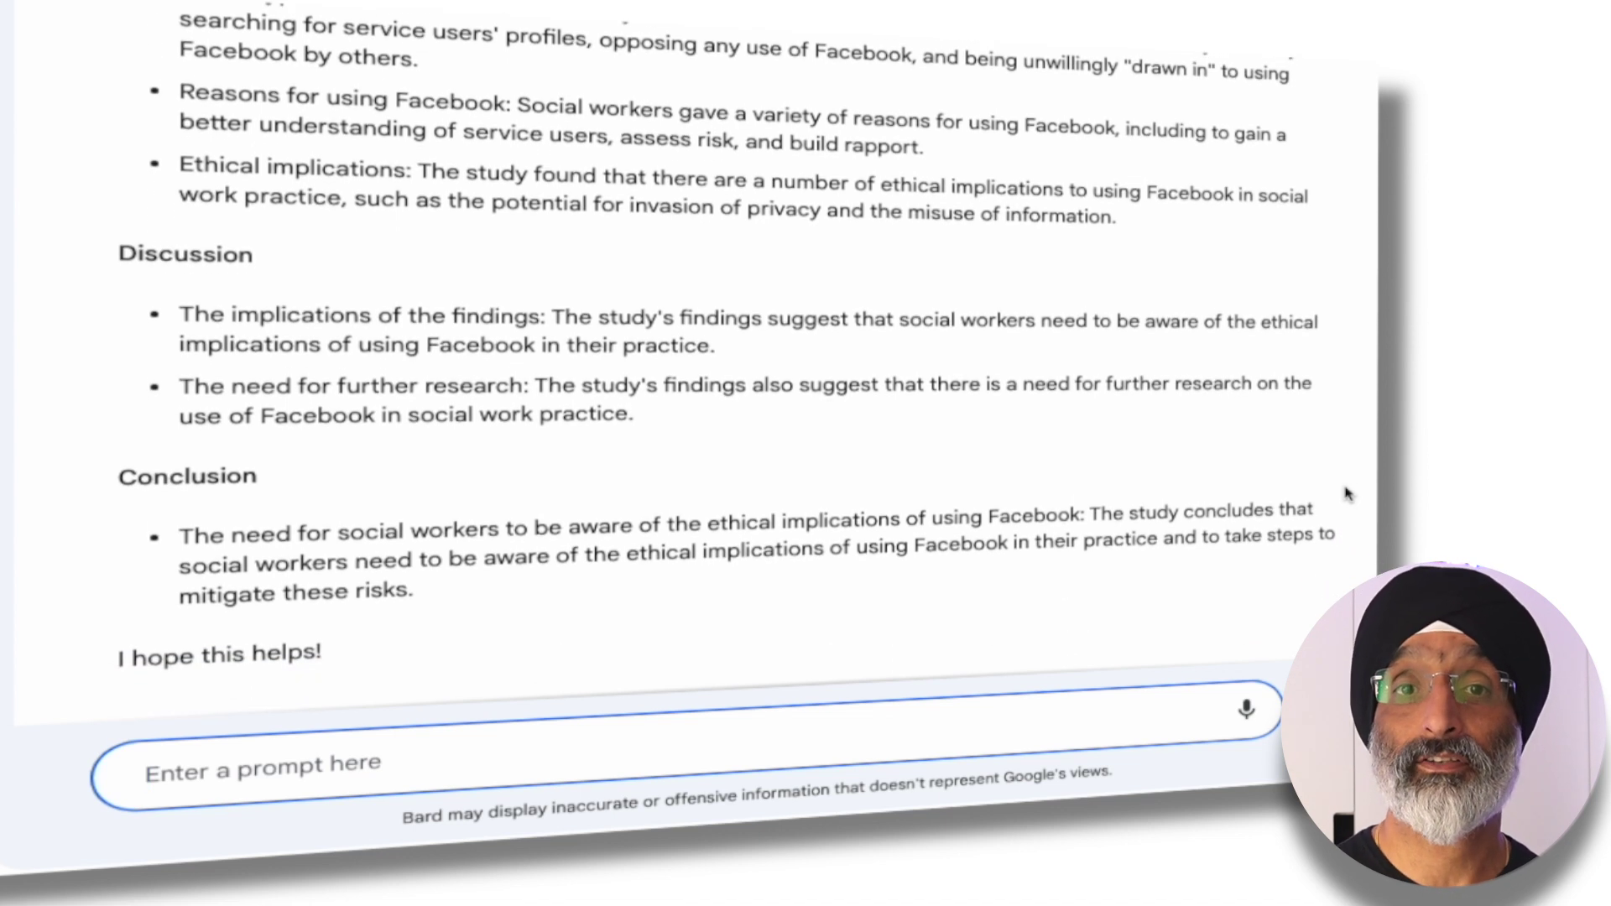
pyautogui.scroll(-2, 1346, 495)
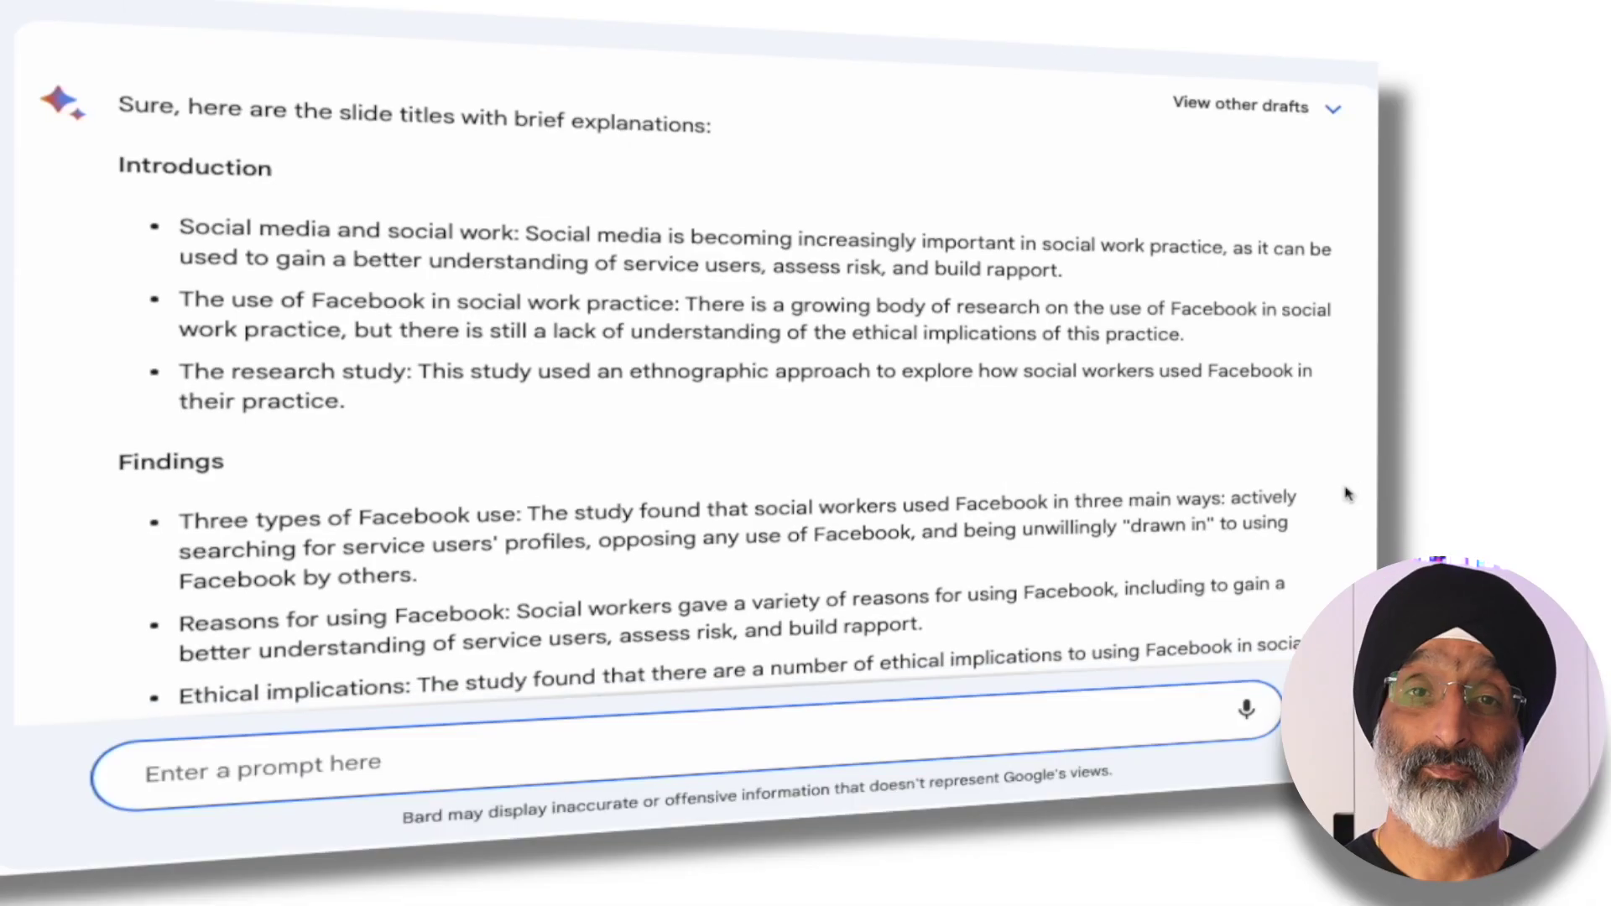
pyautogui.scroll(-2, 1342, 493)
pyautogui.scroll(-1, 1346, 494)
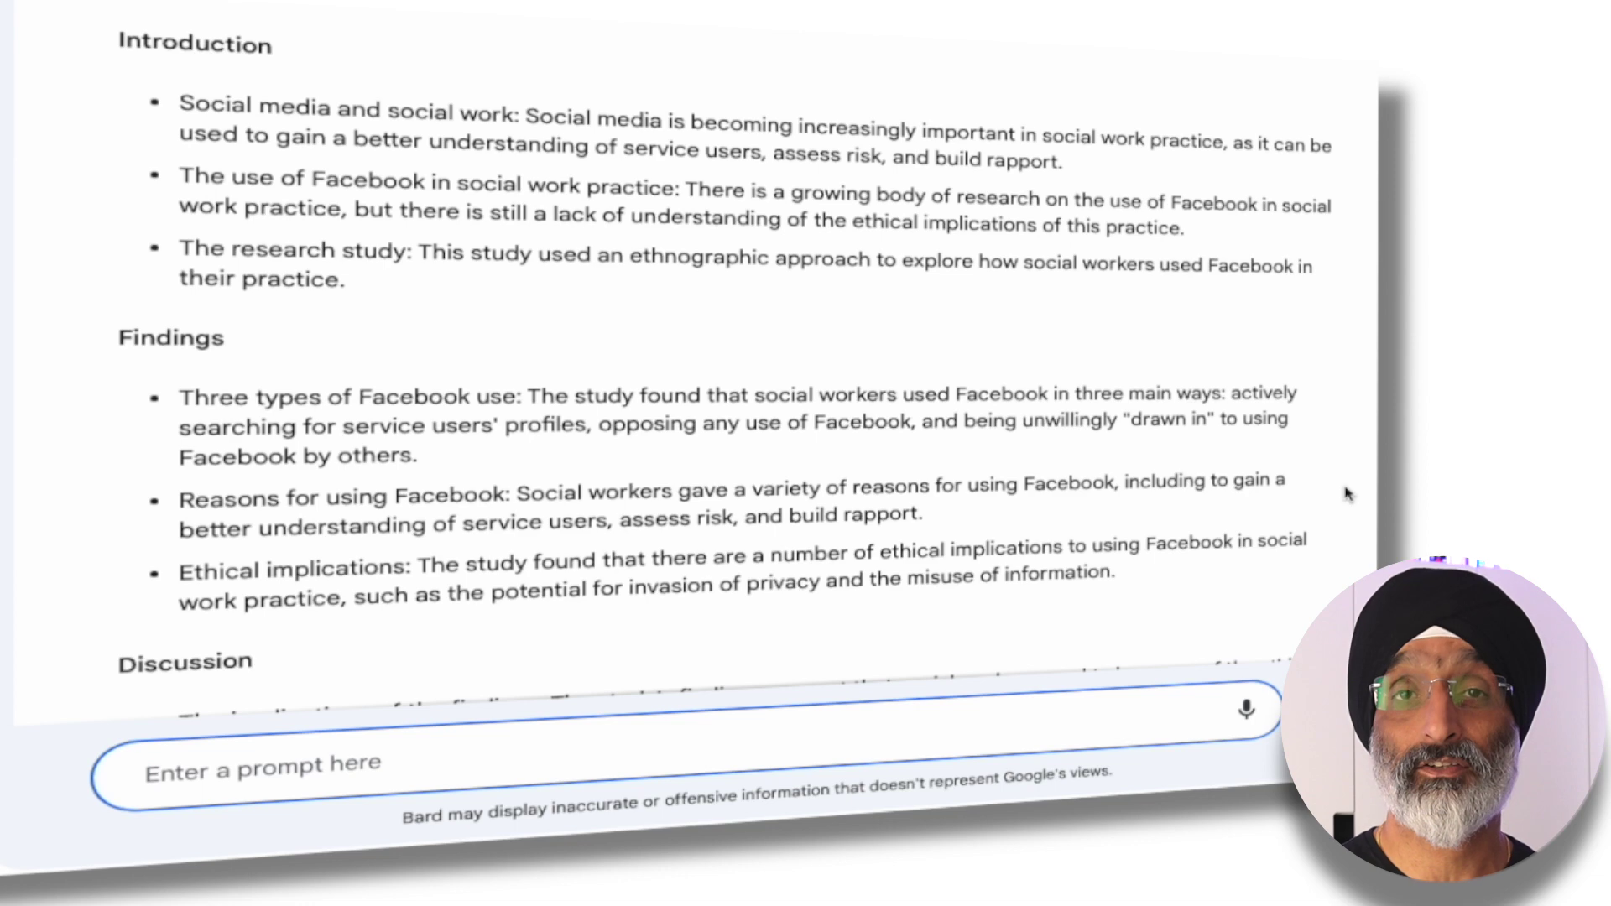
pyautogui.scroll(-1, 1346, 493)
pyautogui.scroll(-3, 1346, 493)
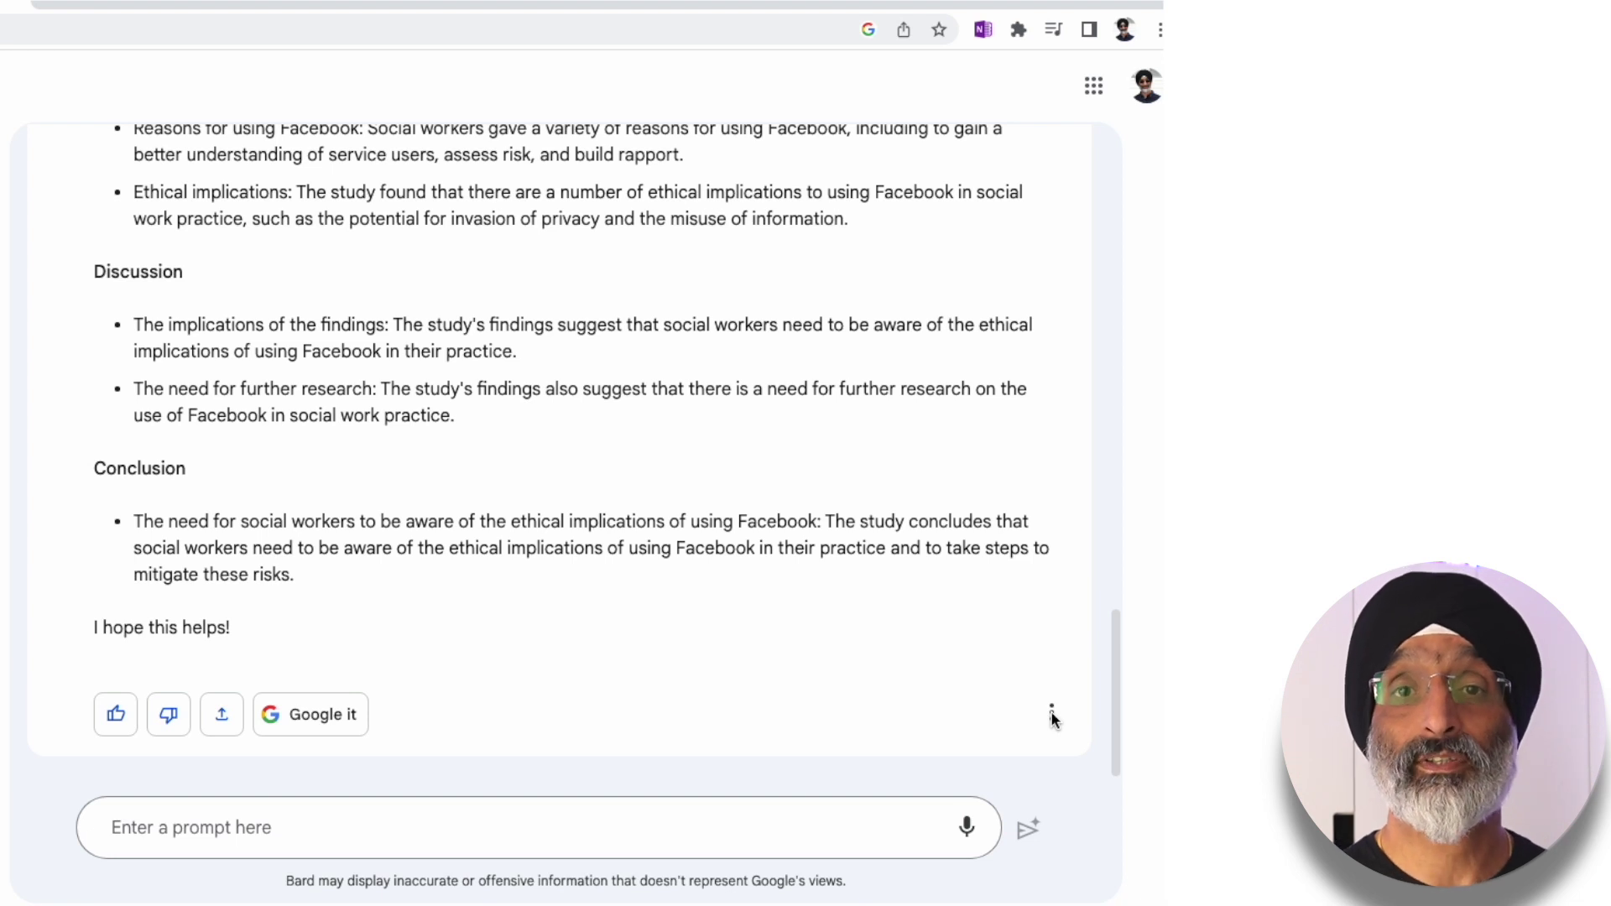
# - Copy Bard's full response and paste it into a blank Word document in Outline view
pyautogui.click(1052, 715)
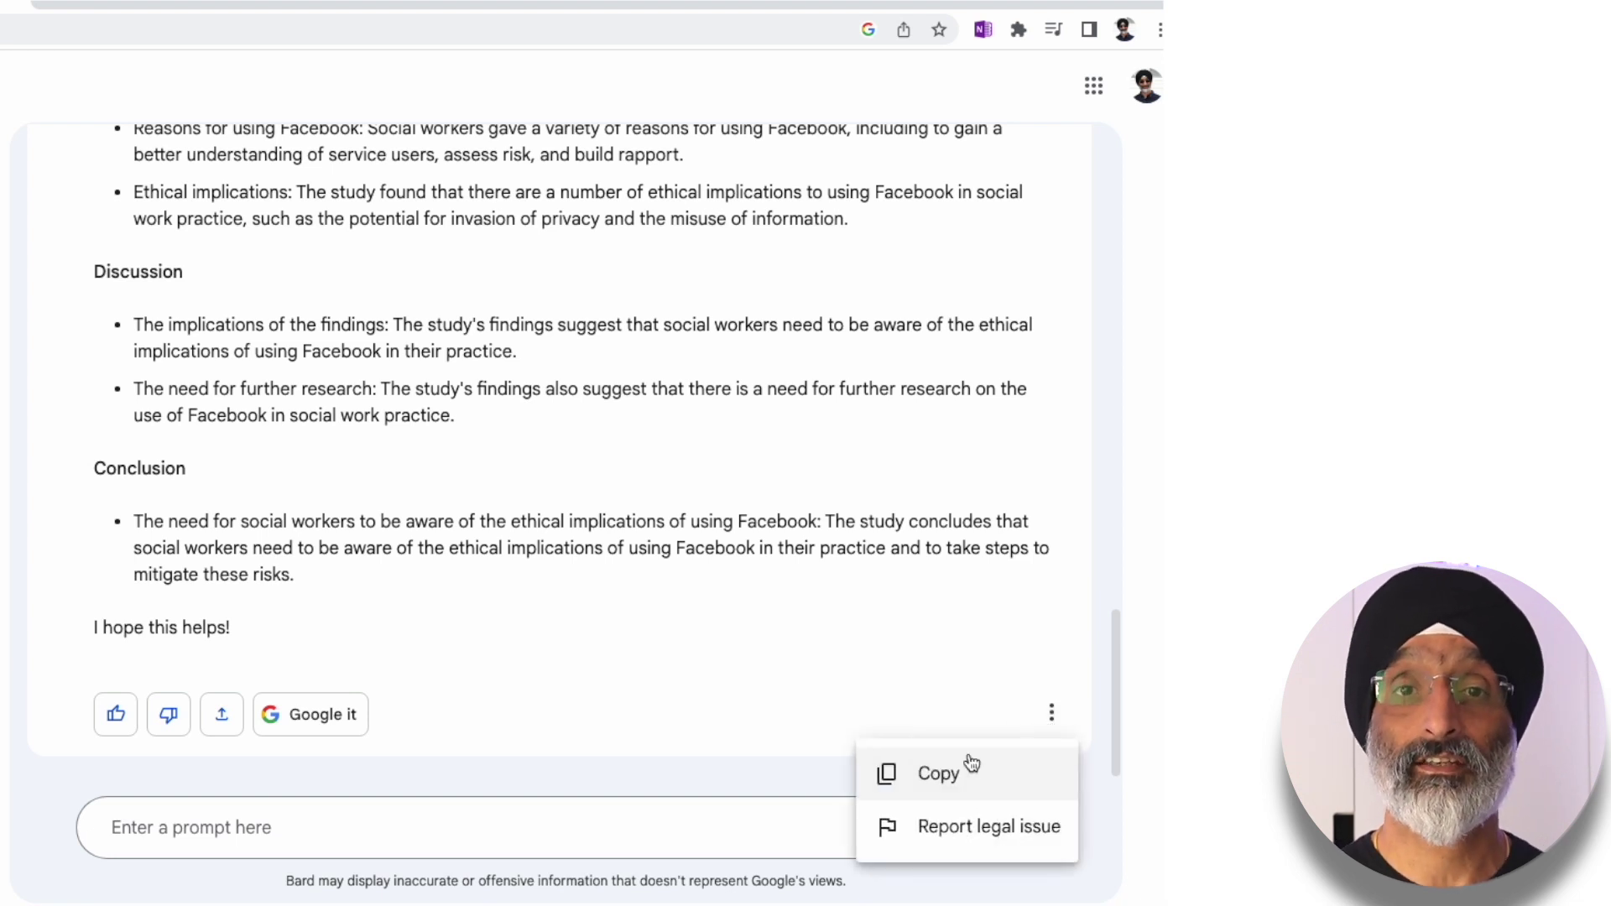
pyautogui.click(948, 781)
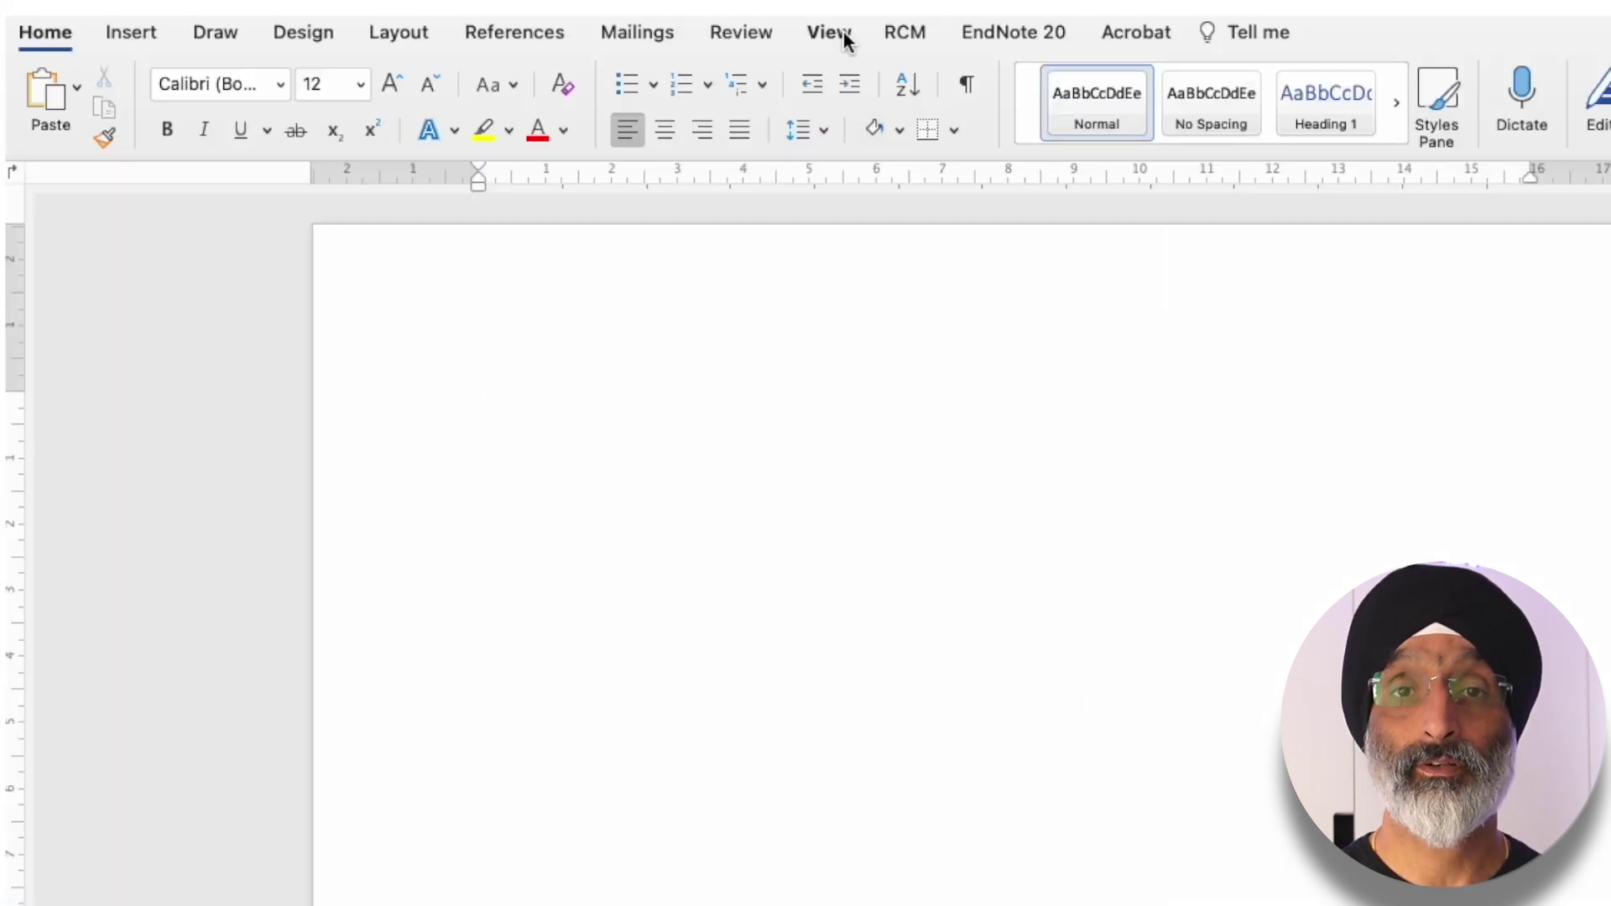
pyautogui.click(831, 33)
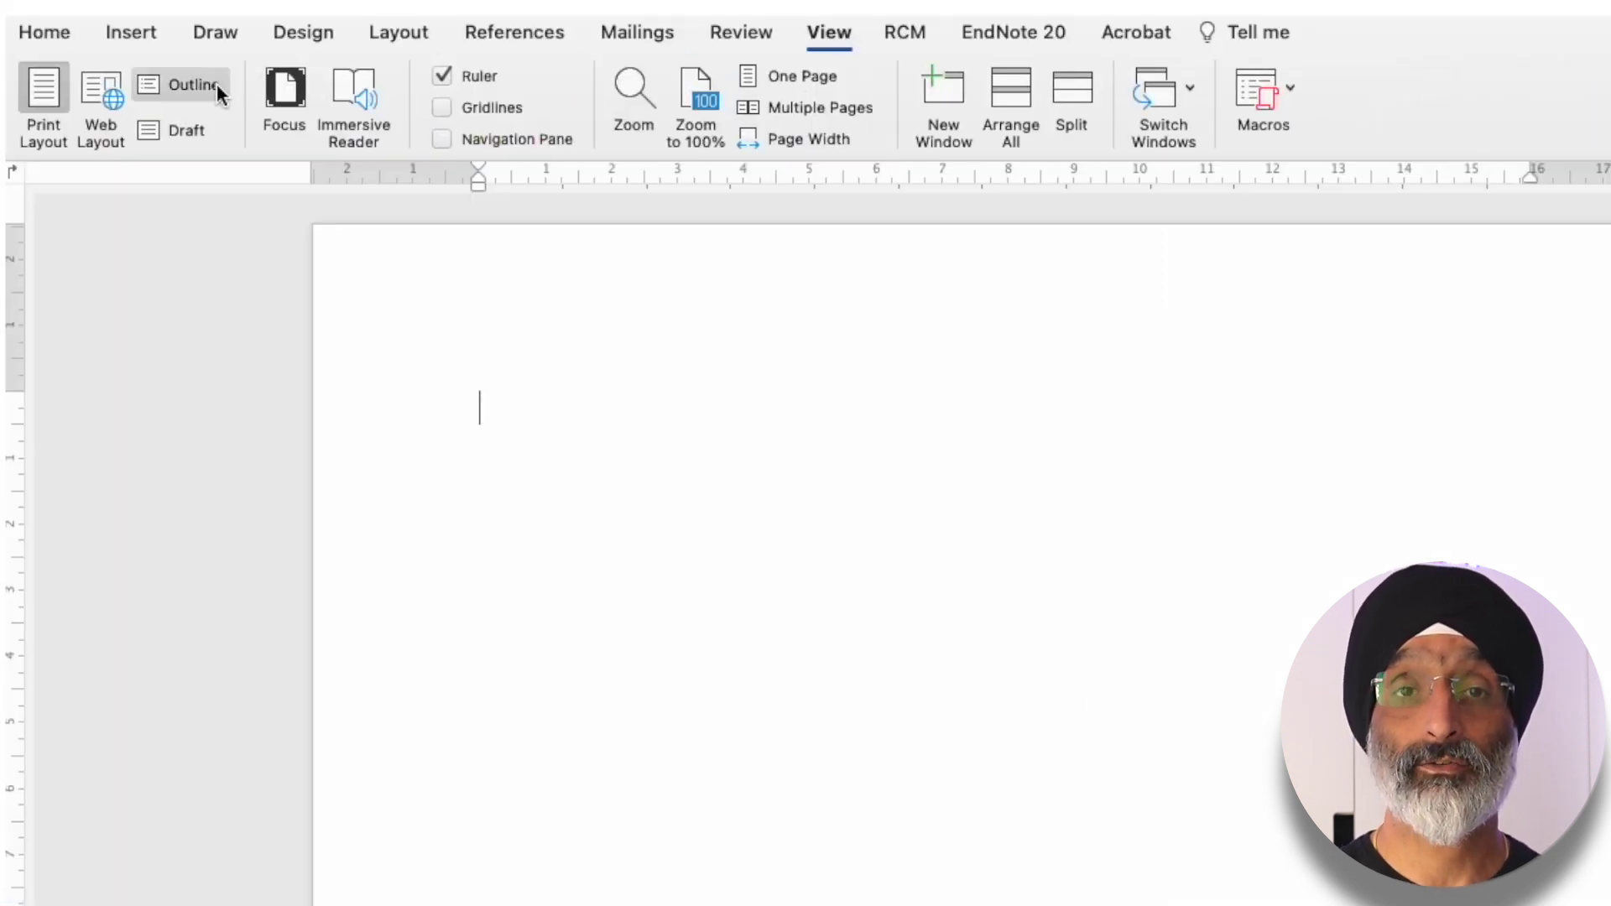
pyautogui.click(195, 85)
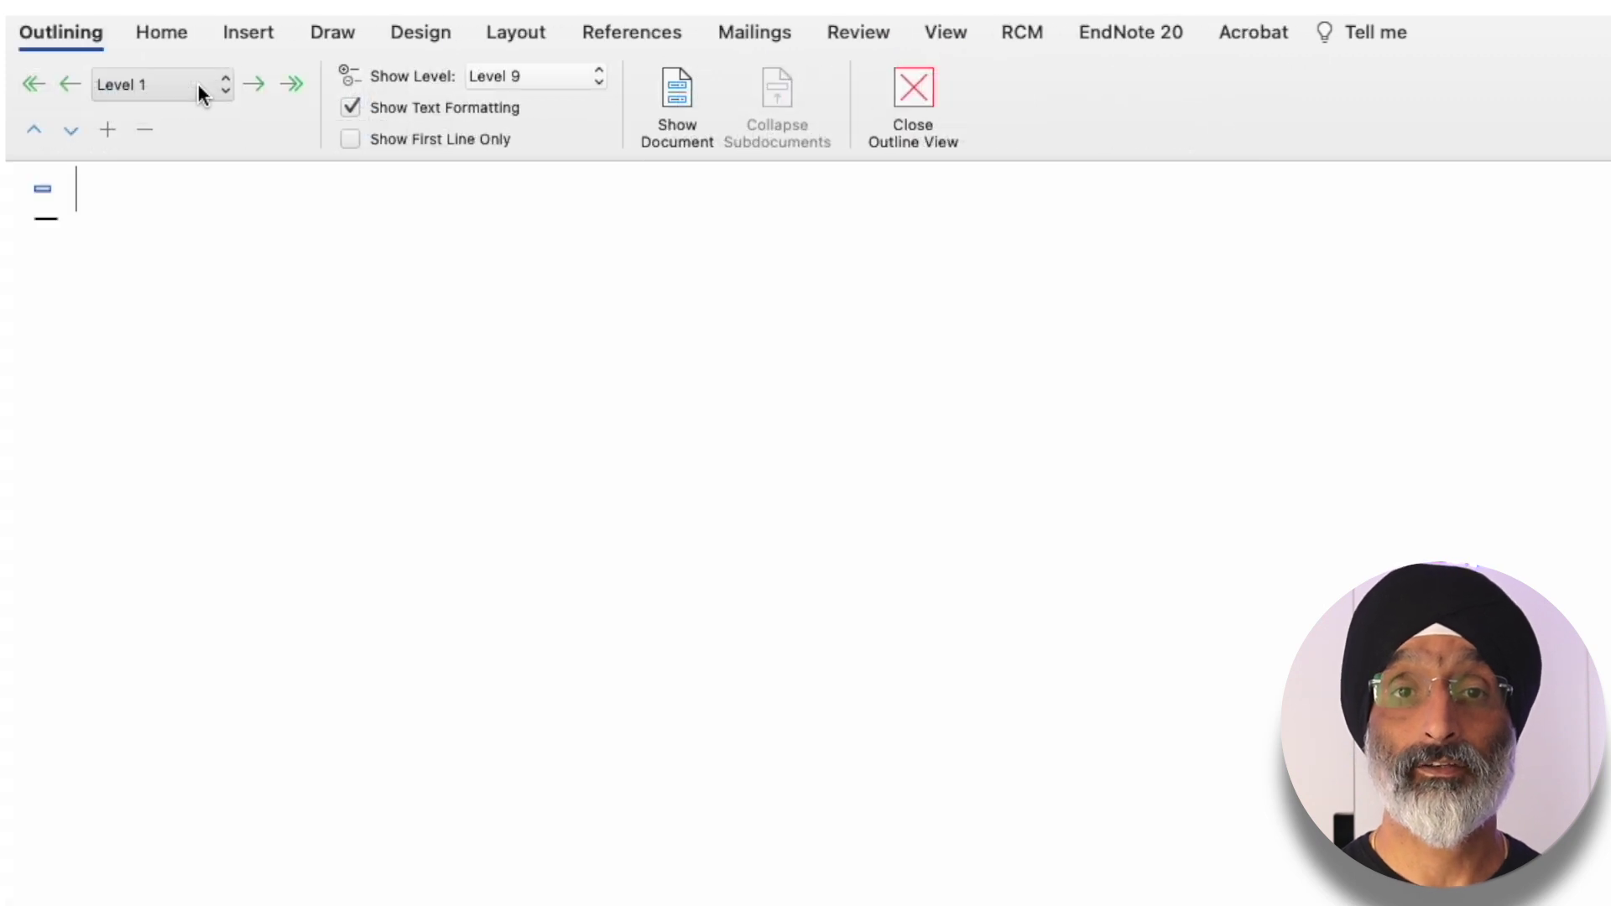
pyautogui.press('super+v')
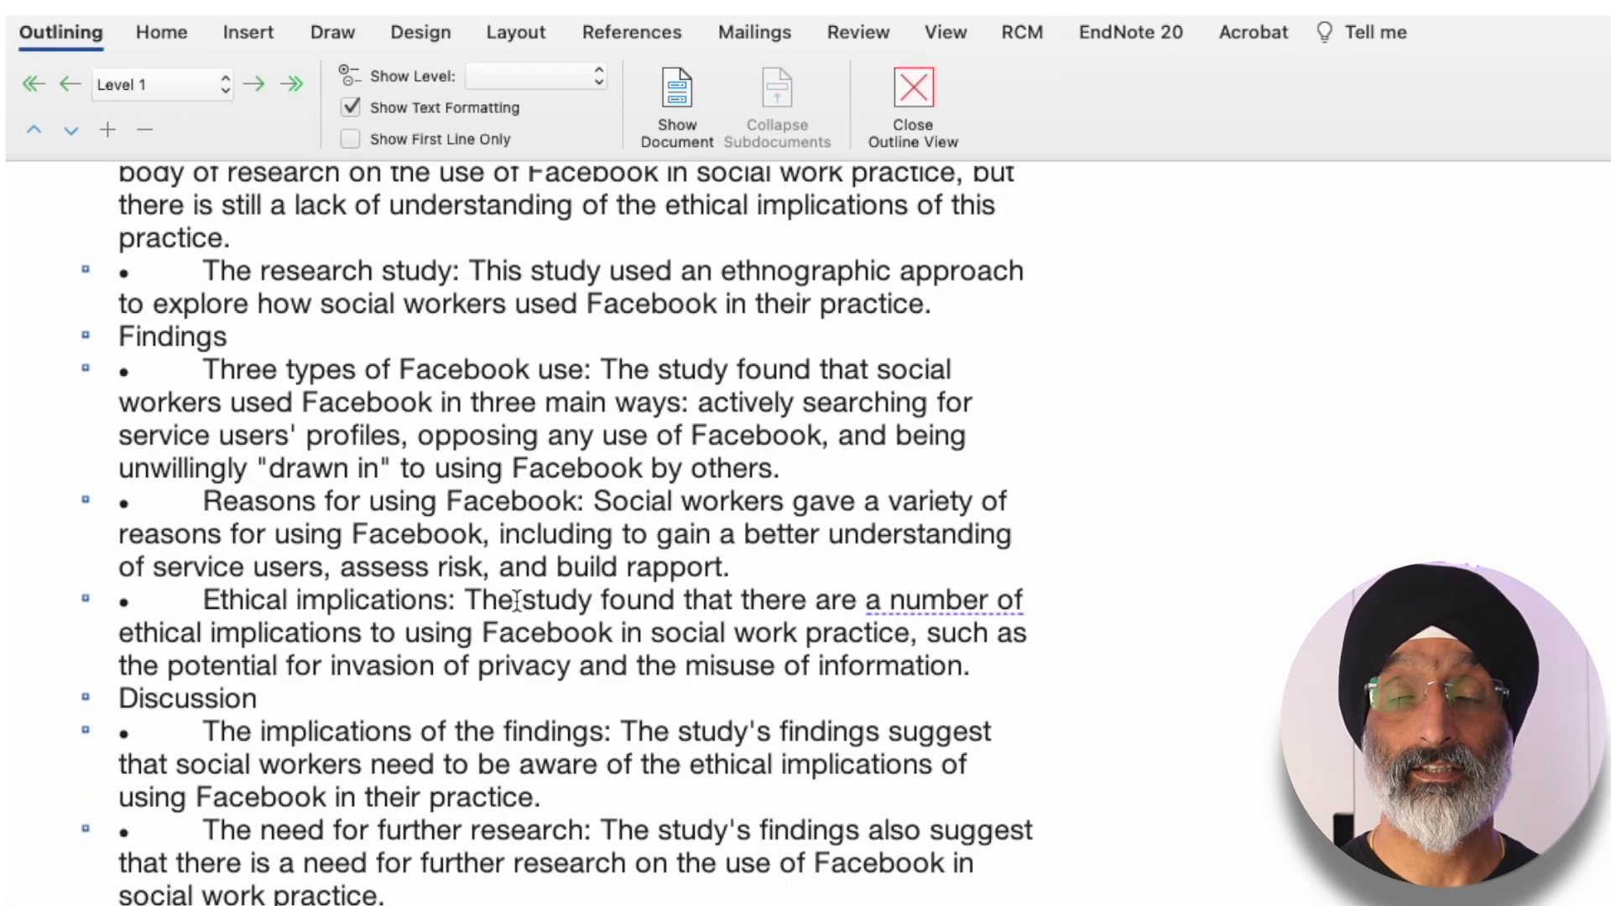
# - Delete the introductory line "Sure, here are the slide titles with brief explanations:" from the start of the outline
pyautogui.scroll(5, 517, 601)
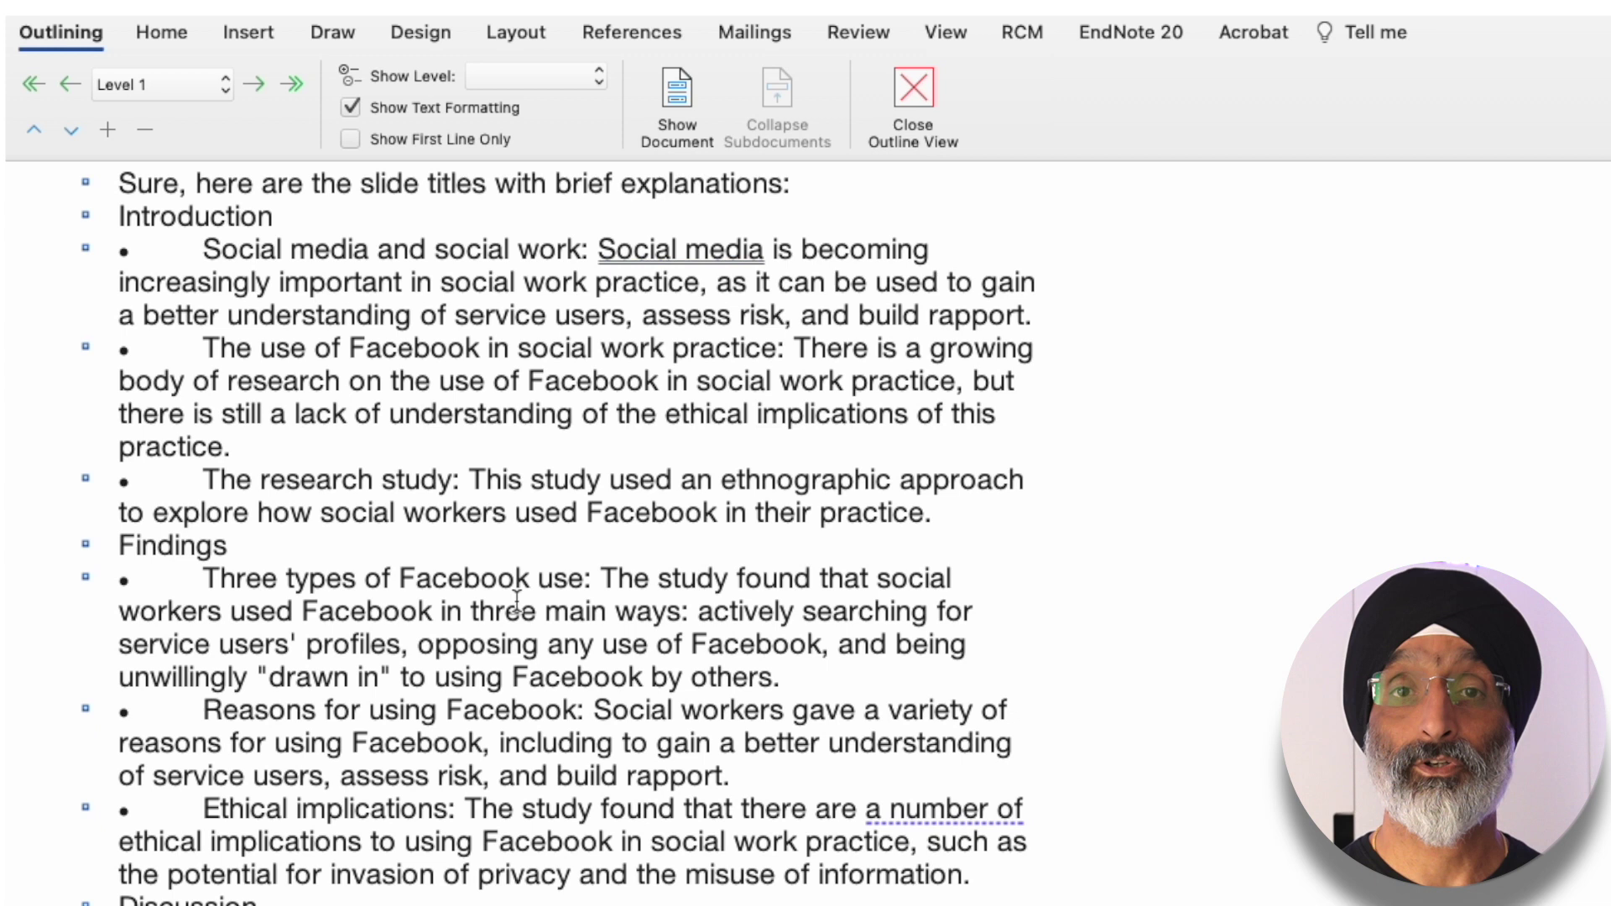
pyautogui.moveTo(814, 183); pyautogui.dragTo(120, 165)
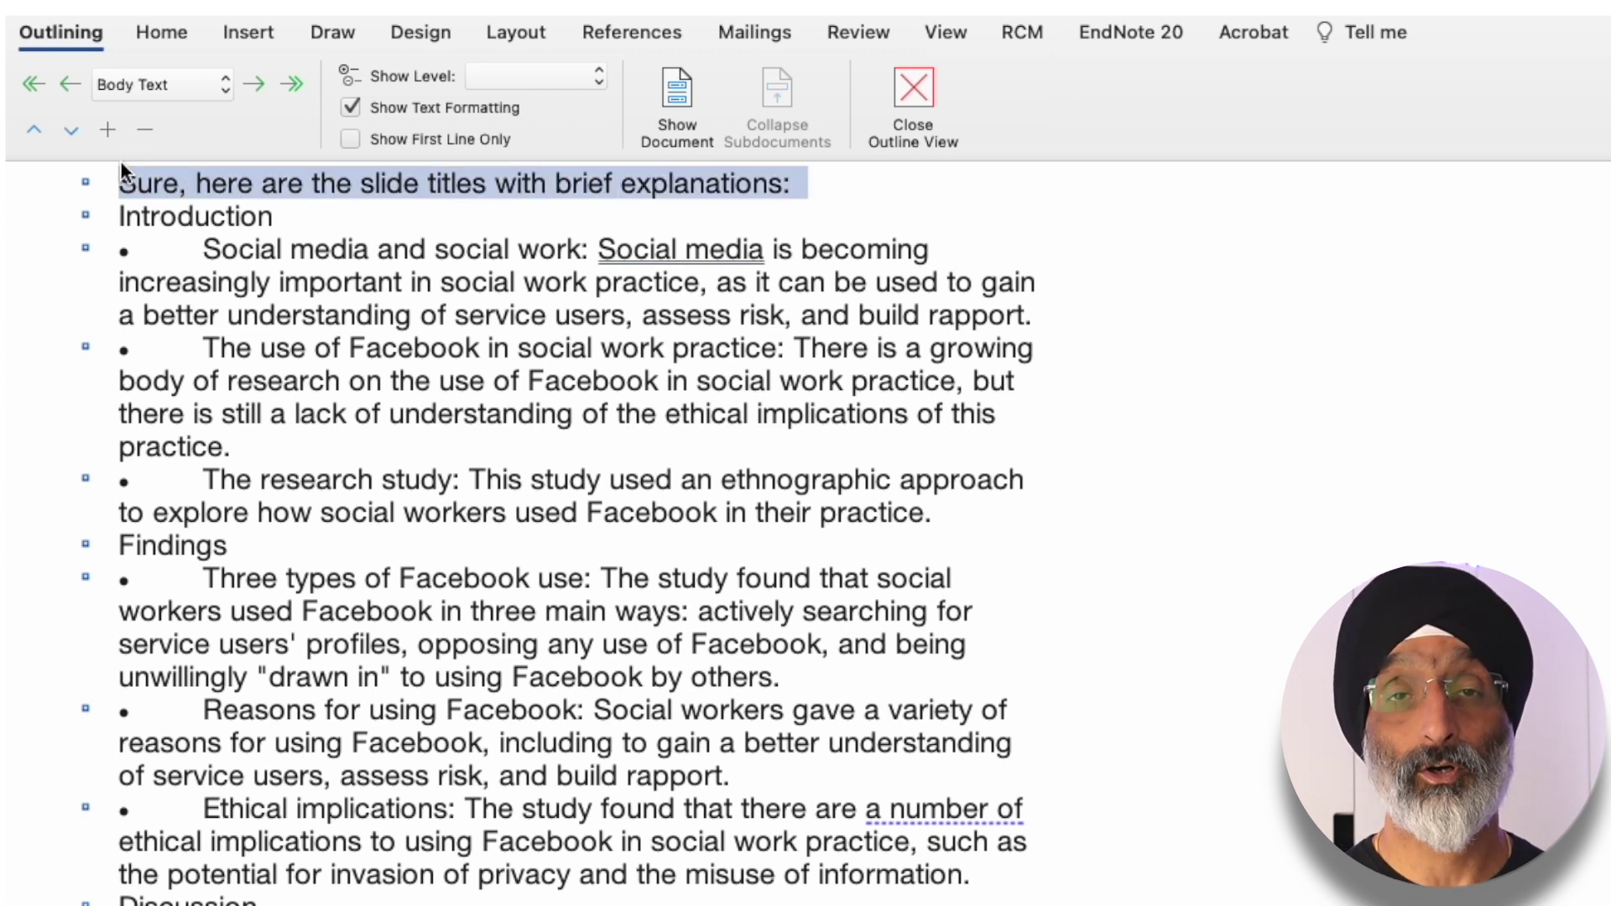
pyautogui.press('BackSpace')
# - Delete the closing line "I hope this helps!" from the end of the outline
pyautogui.scroll(-10, 605, 744)
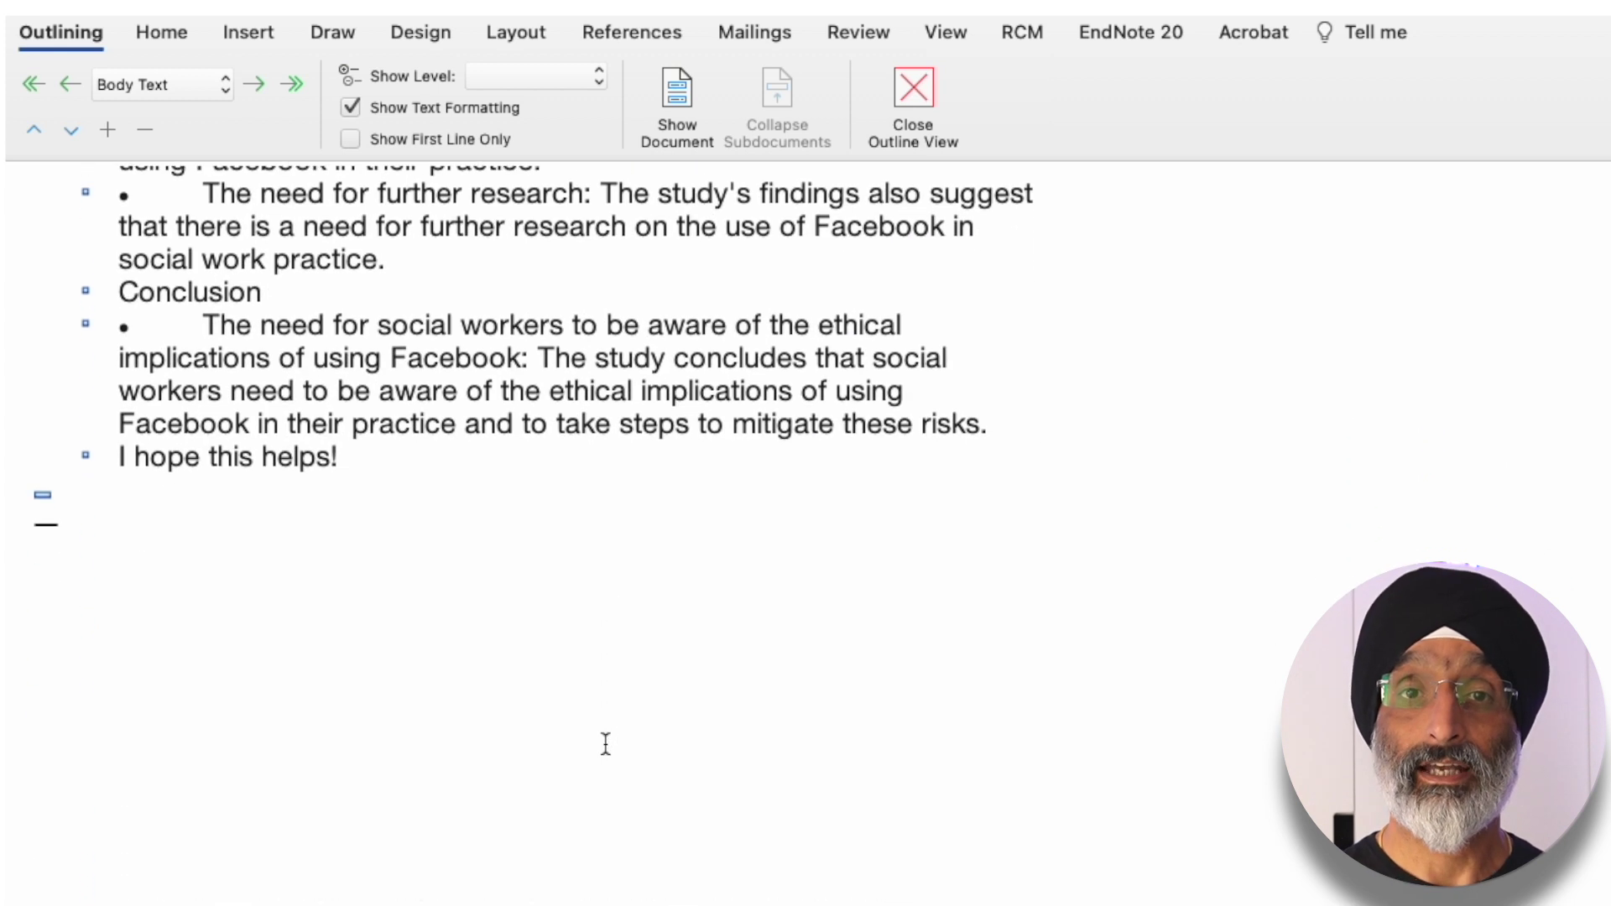
pyautogui.scroll(-2, 605, 743)
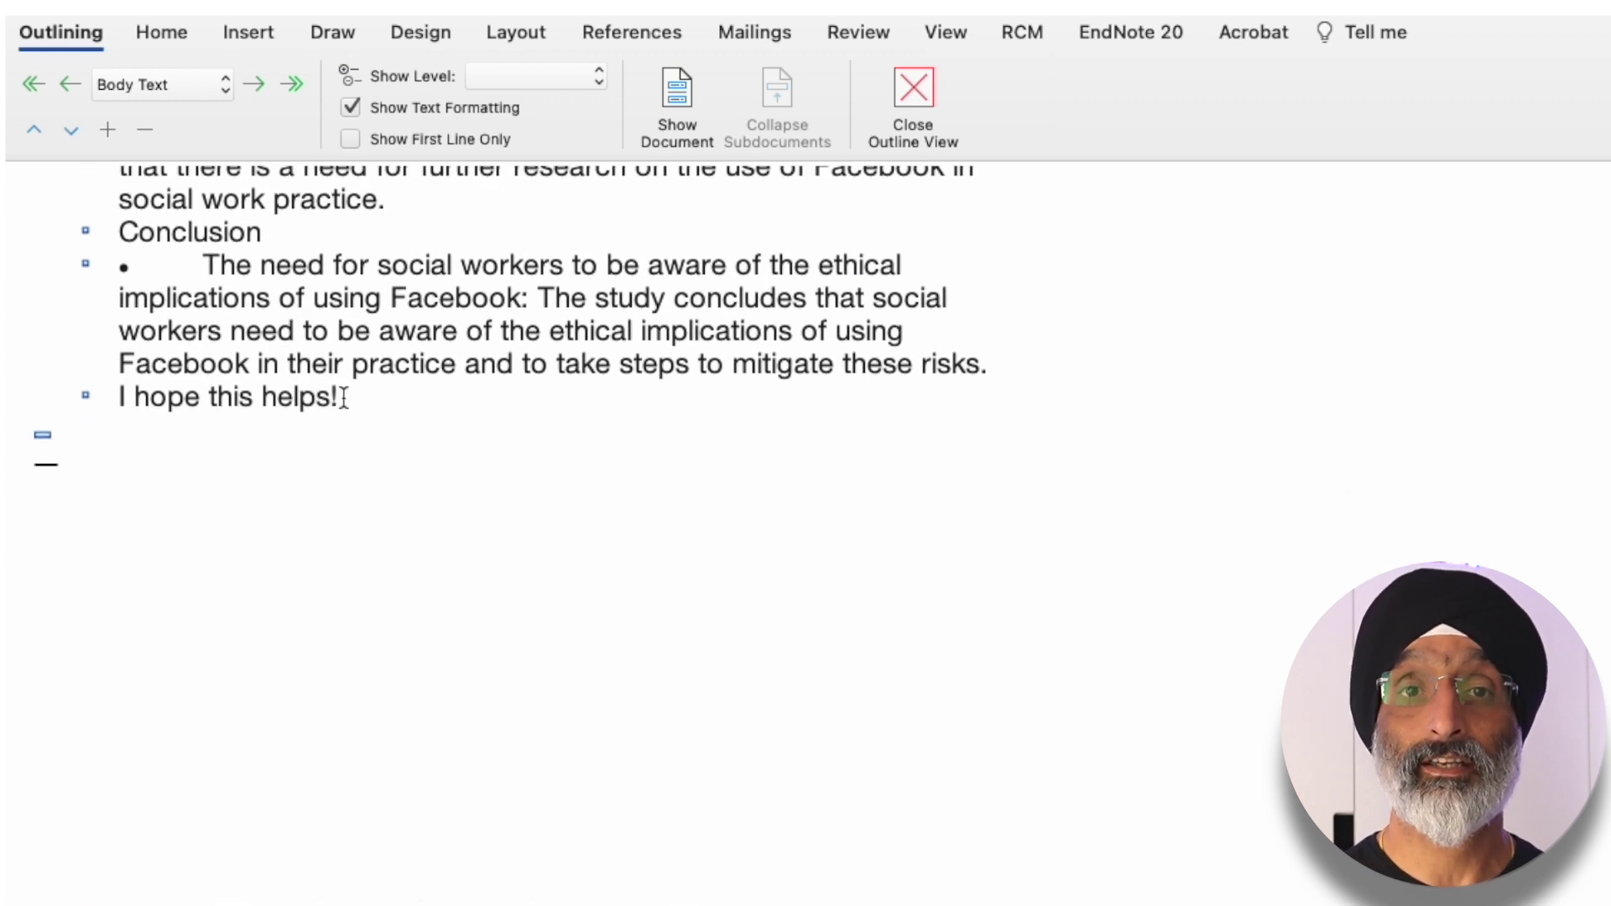
pyautogui.moveTo(344, 398); pyautogui.dragTo(79, 399)
pyautogui.press('BackSpace')
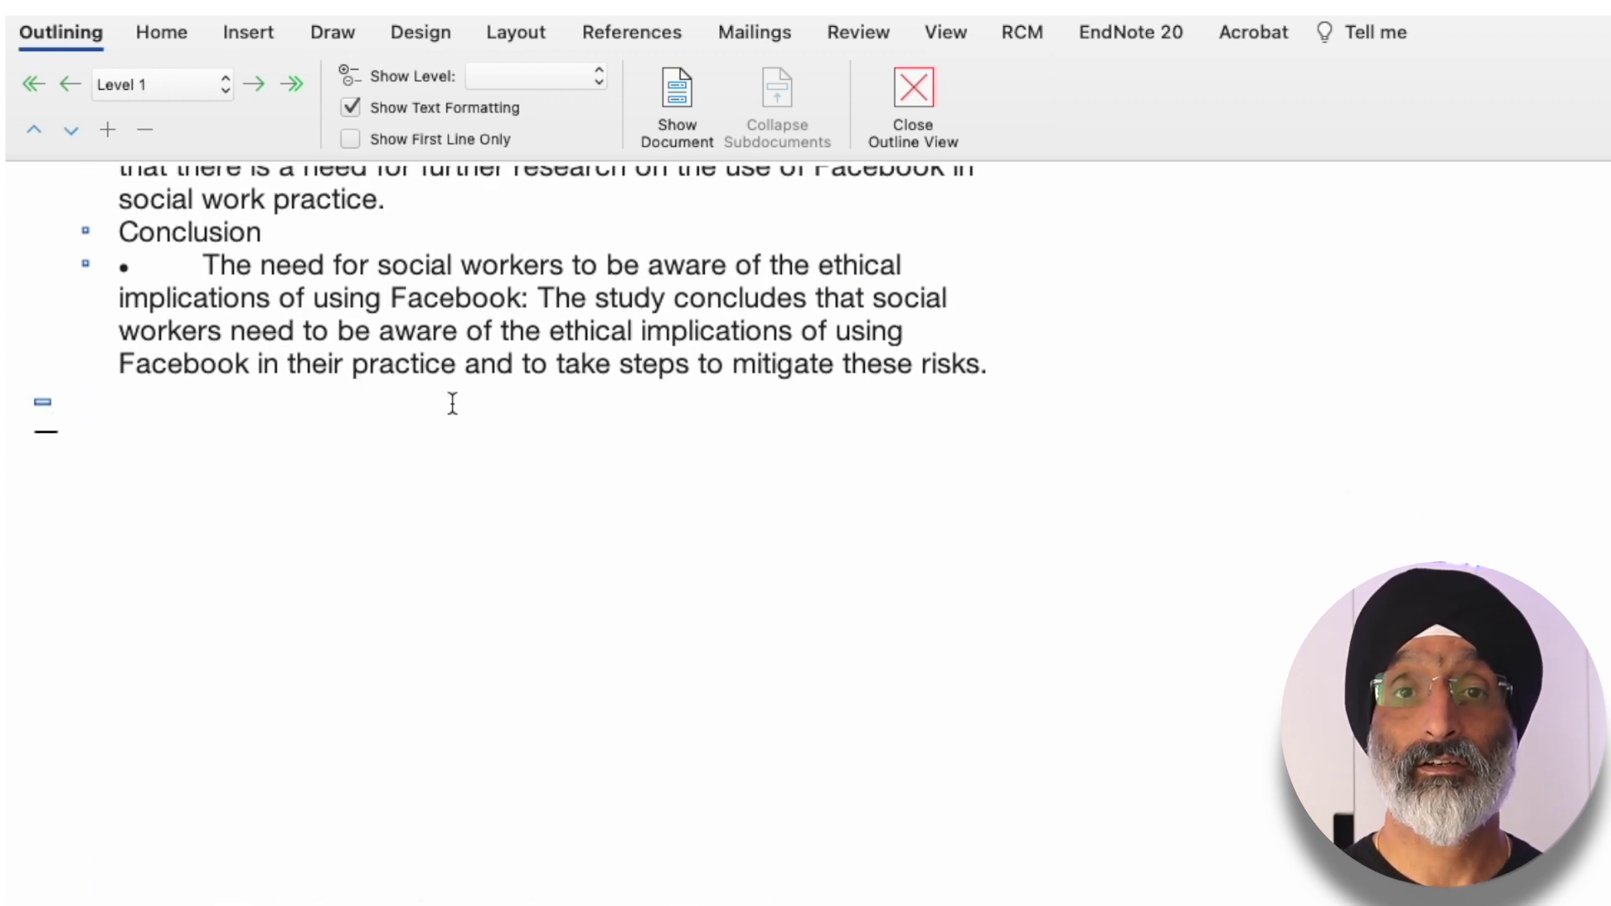
pyautogui.scroll(5, 453, 404)
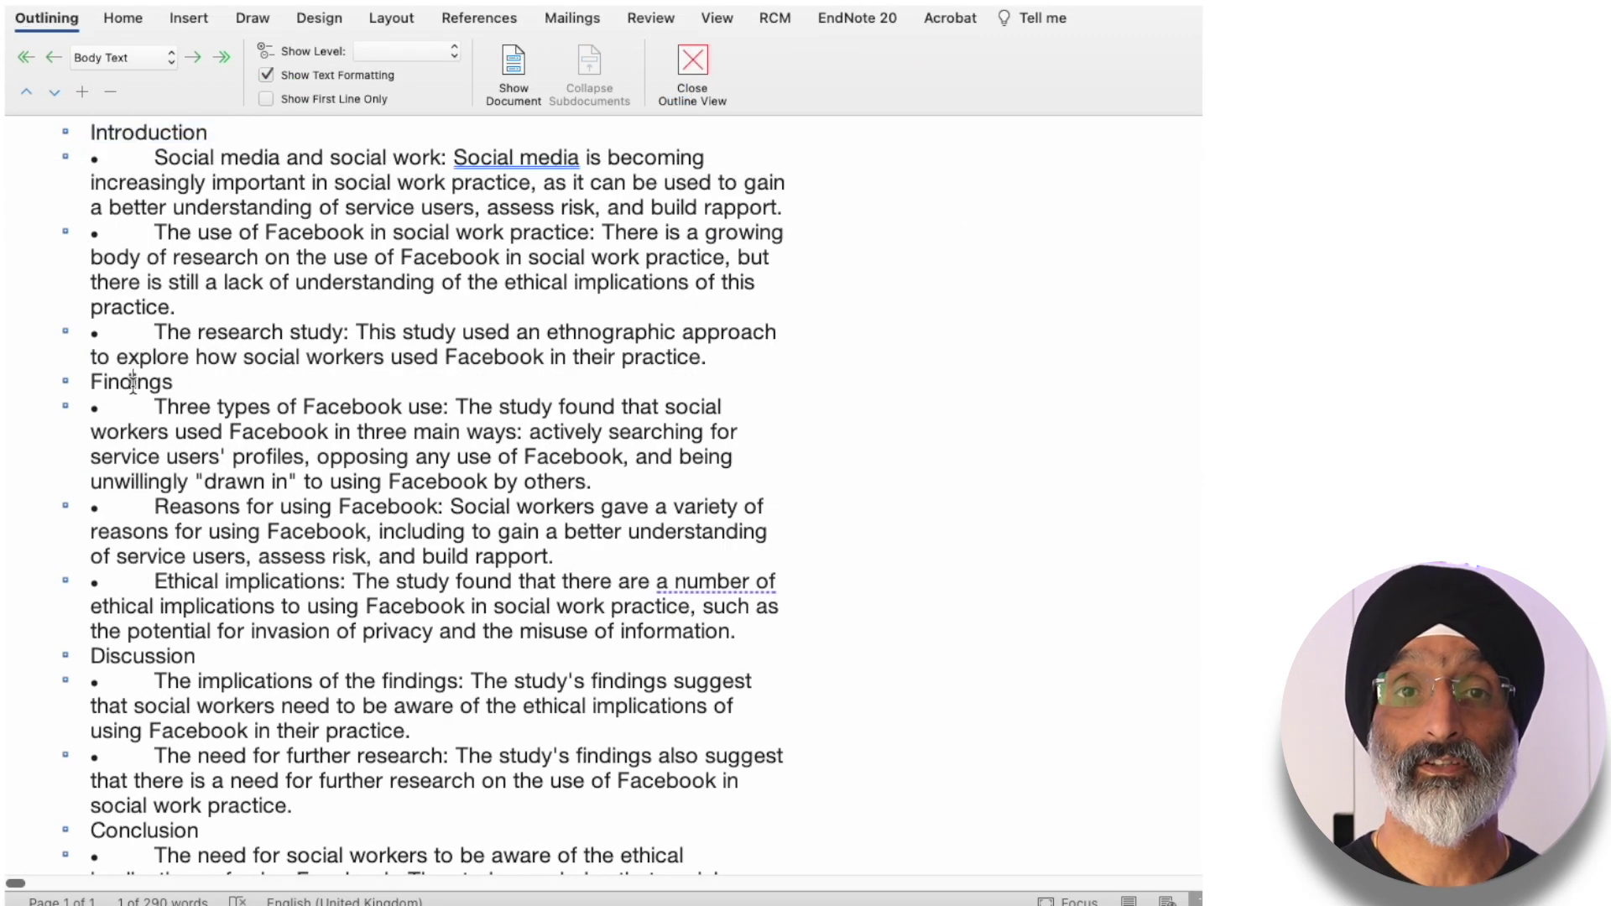
pyautogui.doubleClick(138, 386)
pyautogui.doubleClick(134, 660)
pyautogui.doubleClick(142, 831)
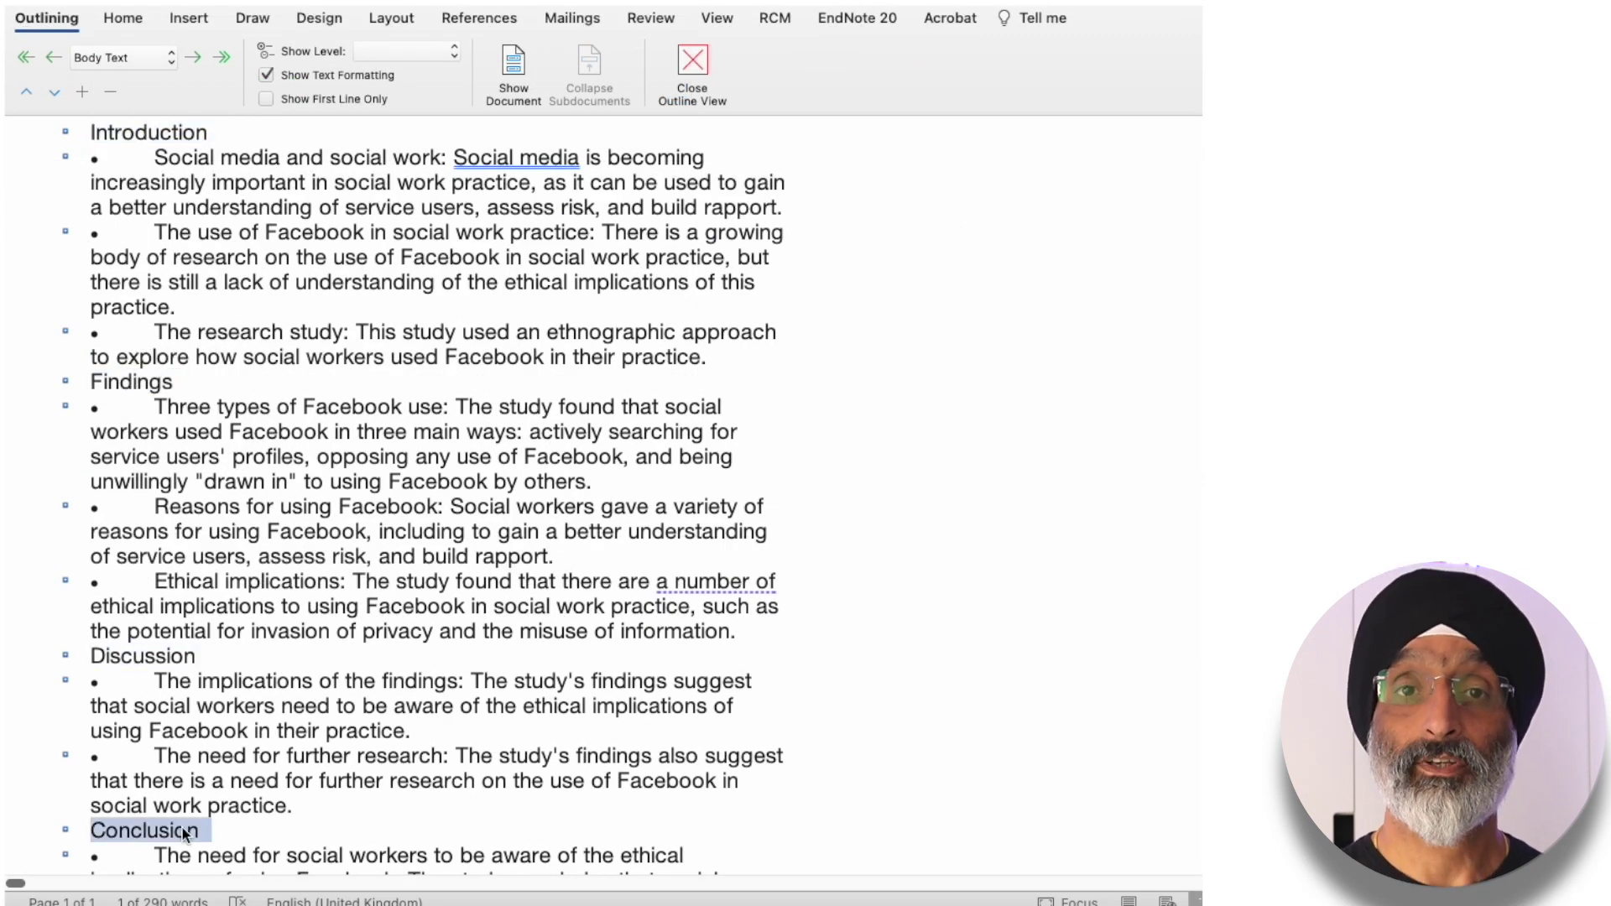
pyautogui.click(215, 834)
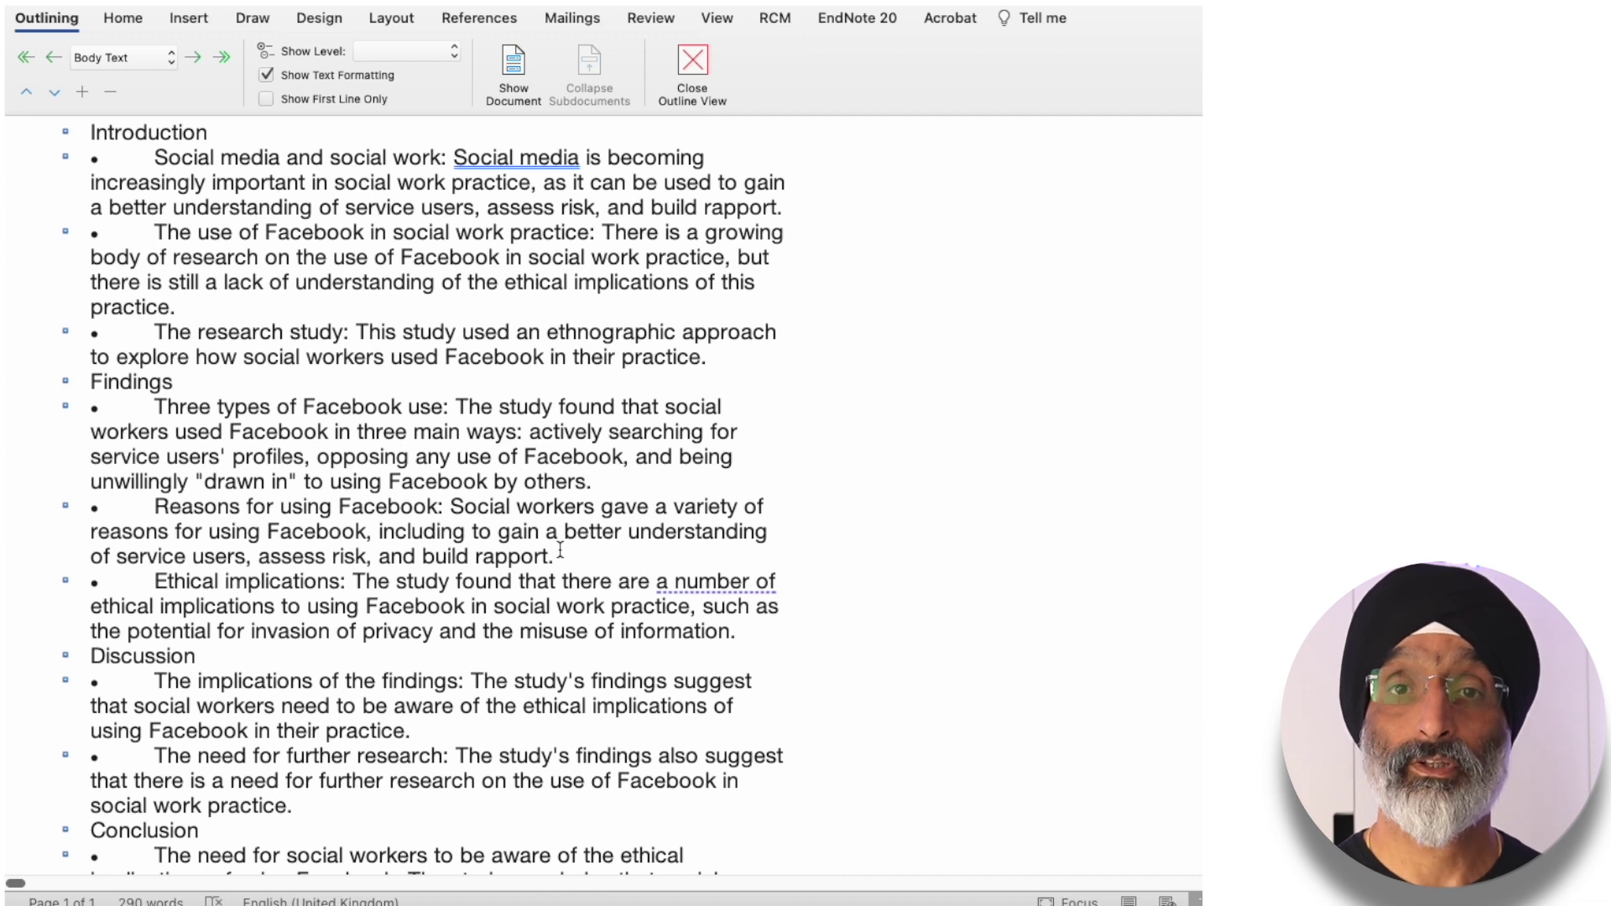
# - Set the outline level of the entire document's text to Level 2
pyautogui.press('super+a')
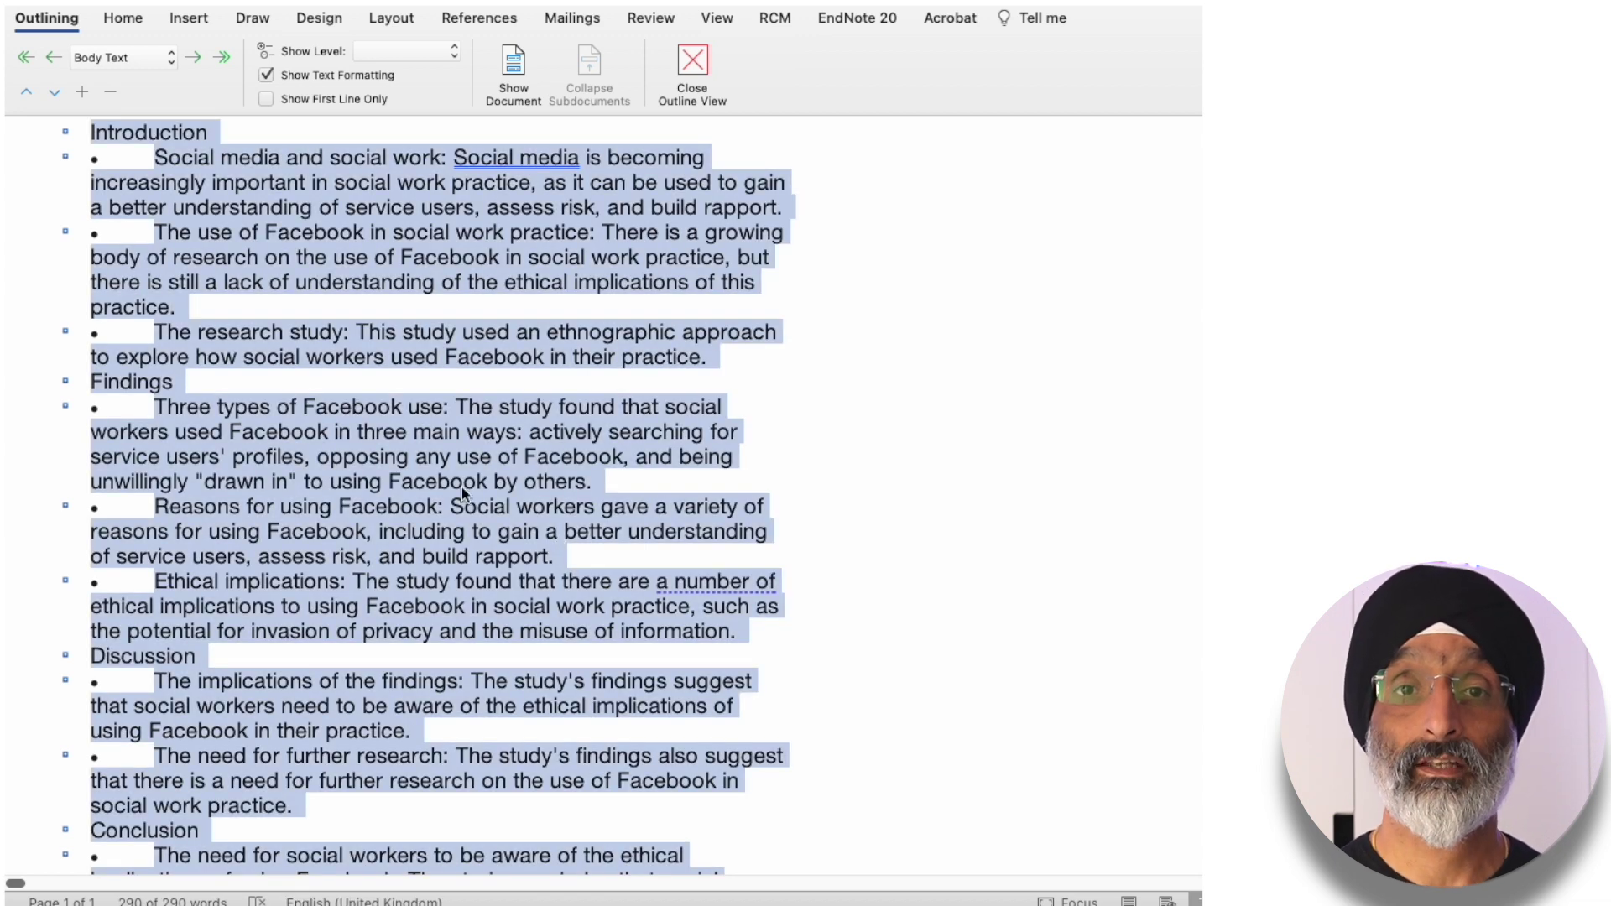
pyautogui.click(146, 68)
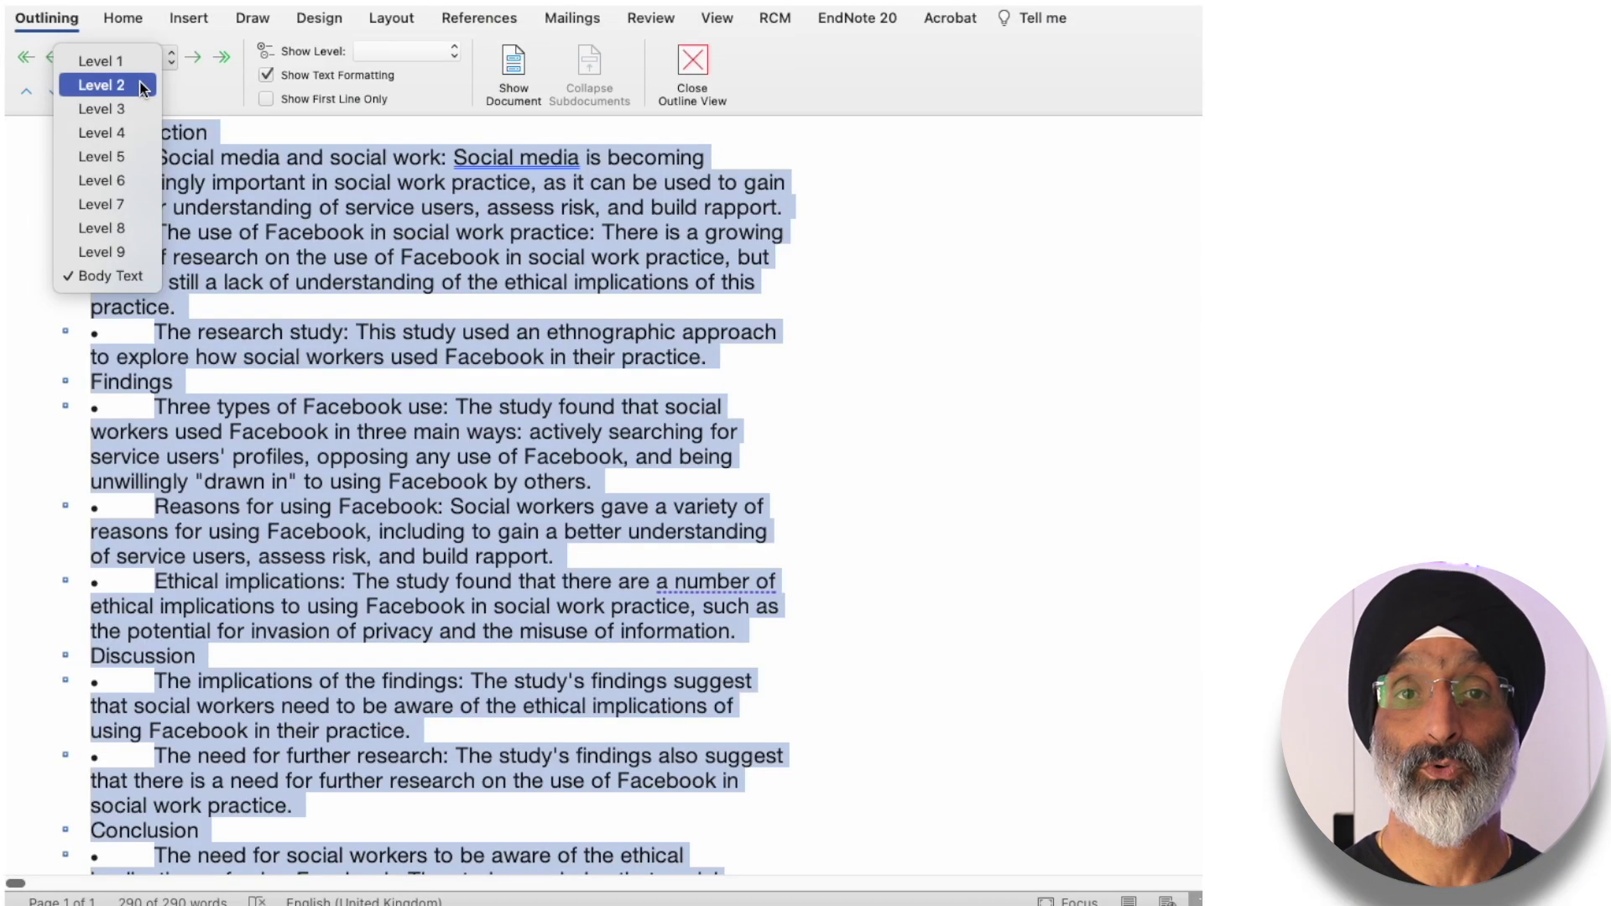
pyautogui.click(231, 93)
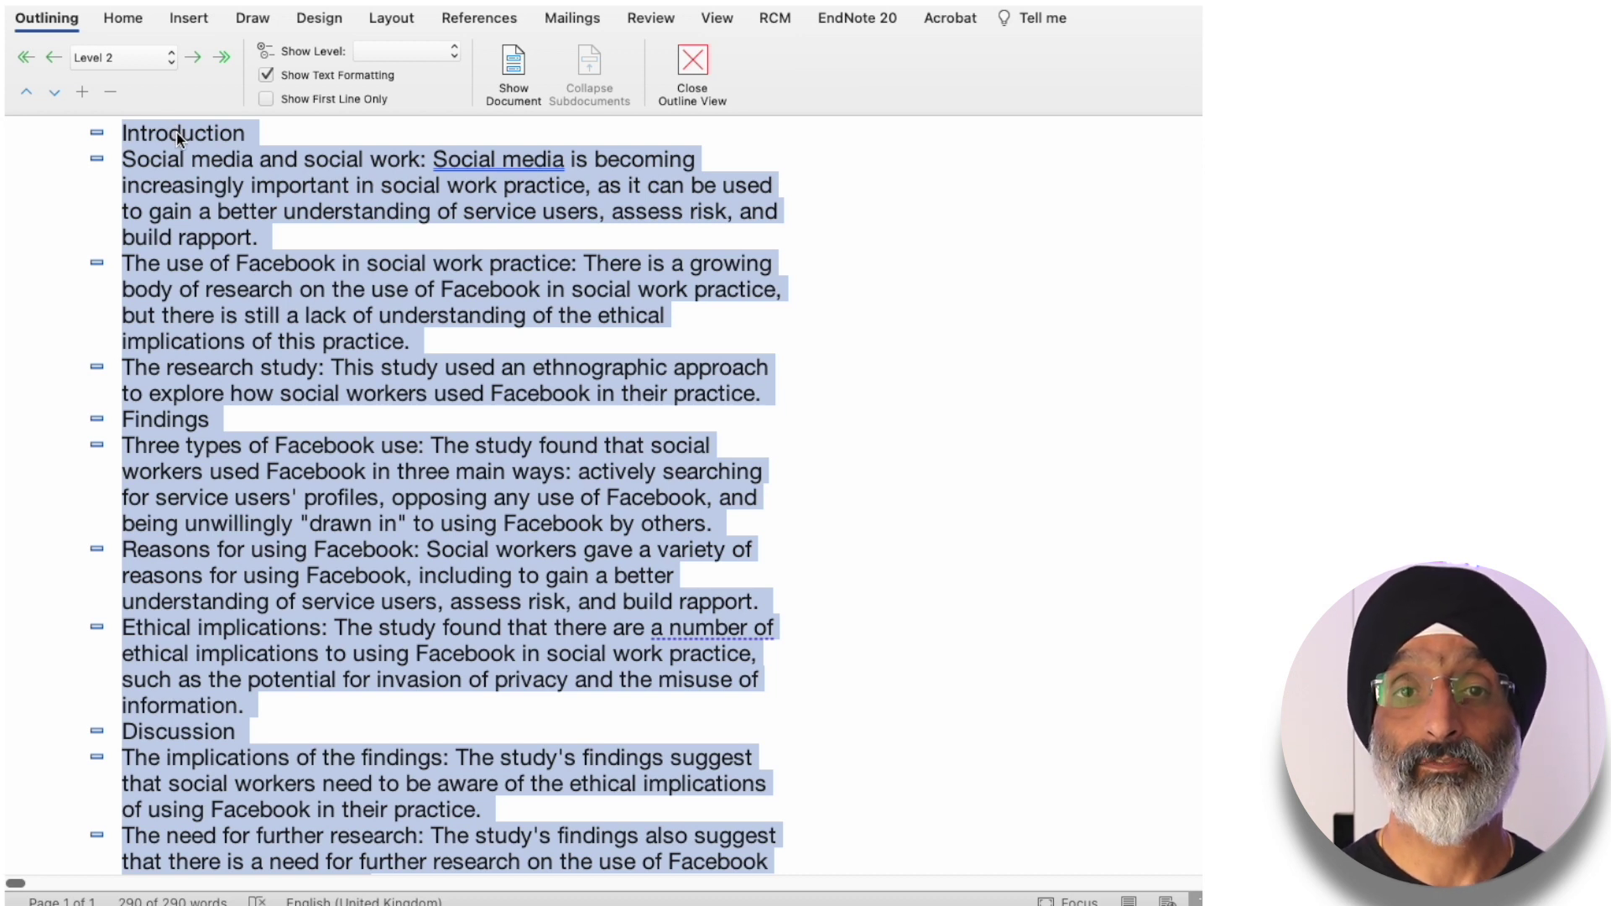
# - Promote the headings Introduction, Findings, Discussion and Conclusion to Level 1, leaving their points beneath them
pyautogui.click(178, 139)
pyautogui.click(131, 62)
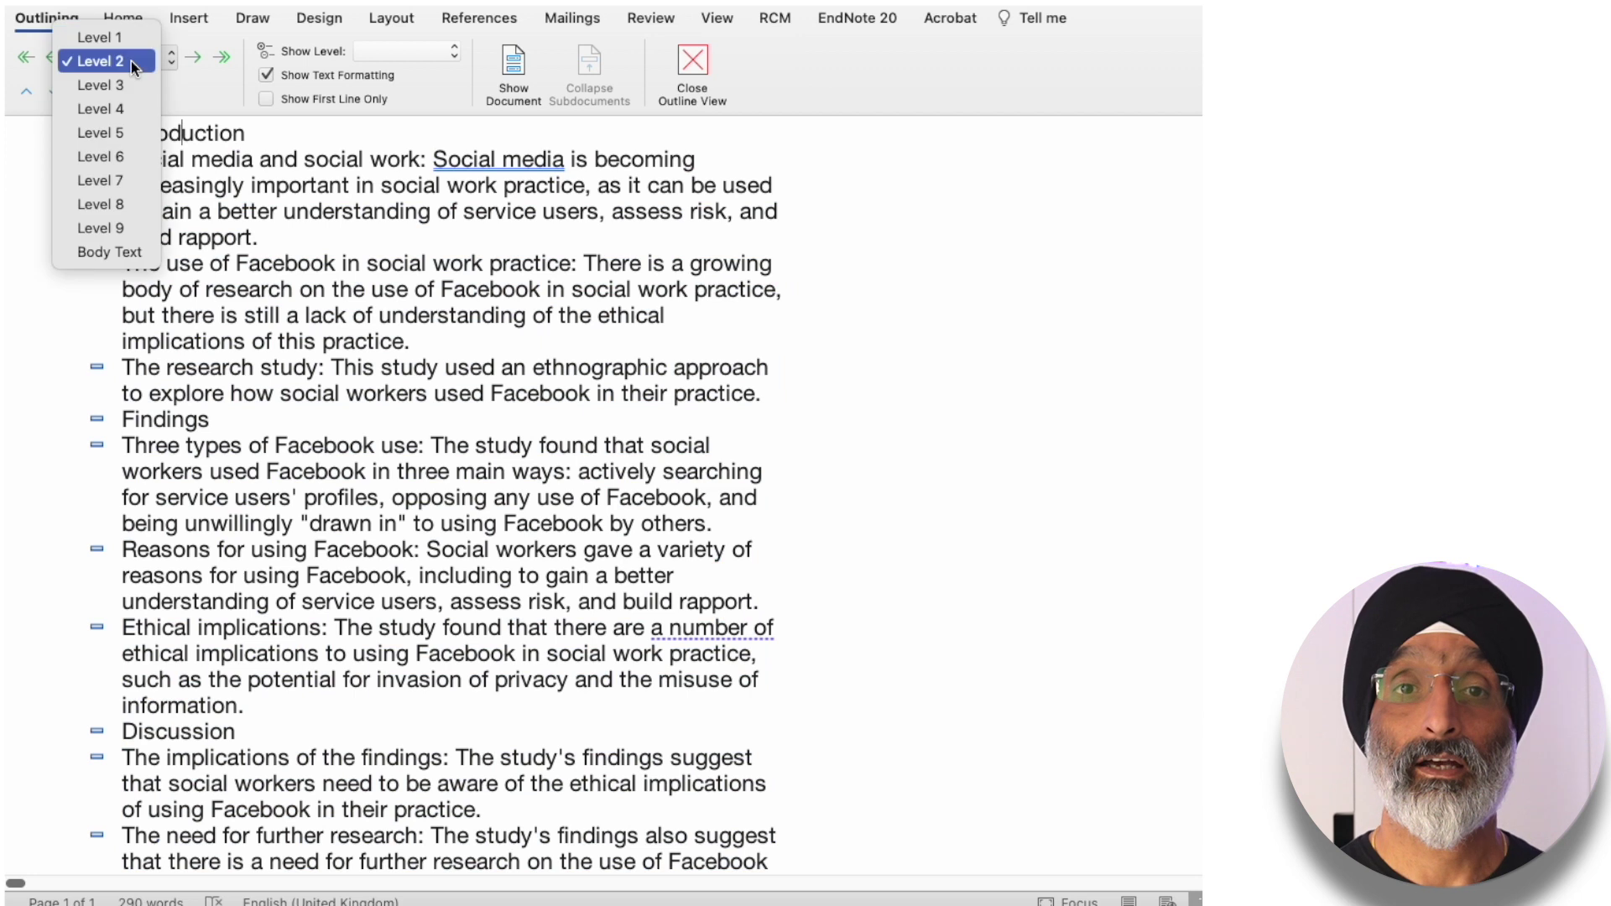
pyautogui.click(131, 41)
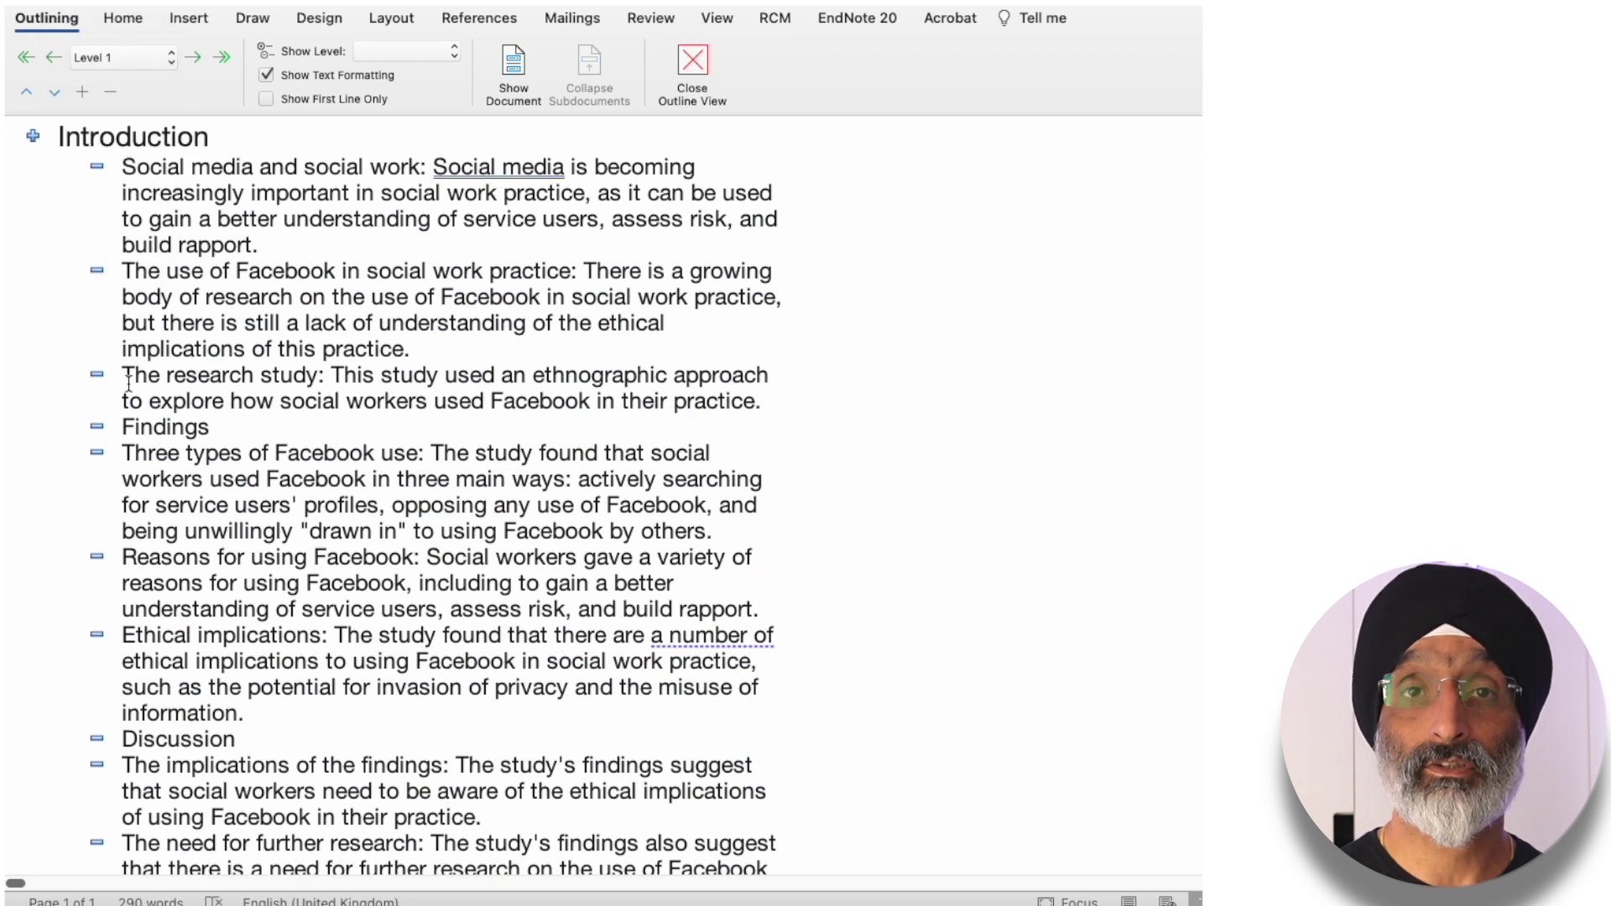
pyautogui.click(120, 62)
pyautogui.click(119, 35)
pyautogui.click(170, 746)
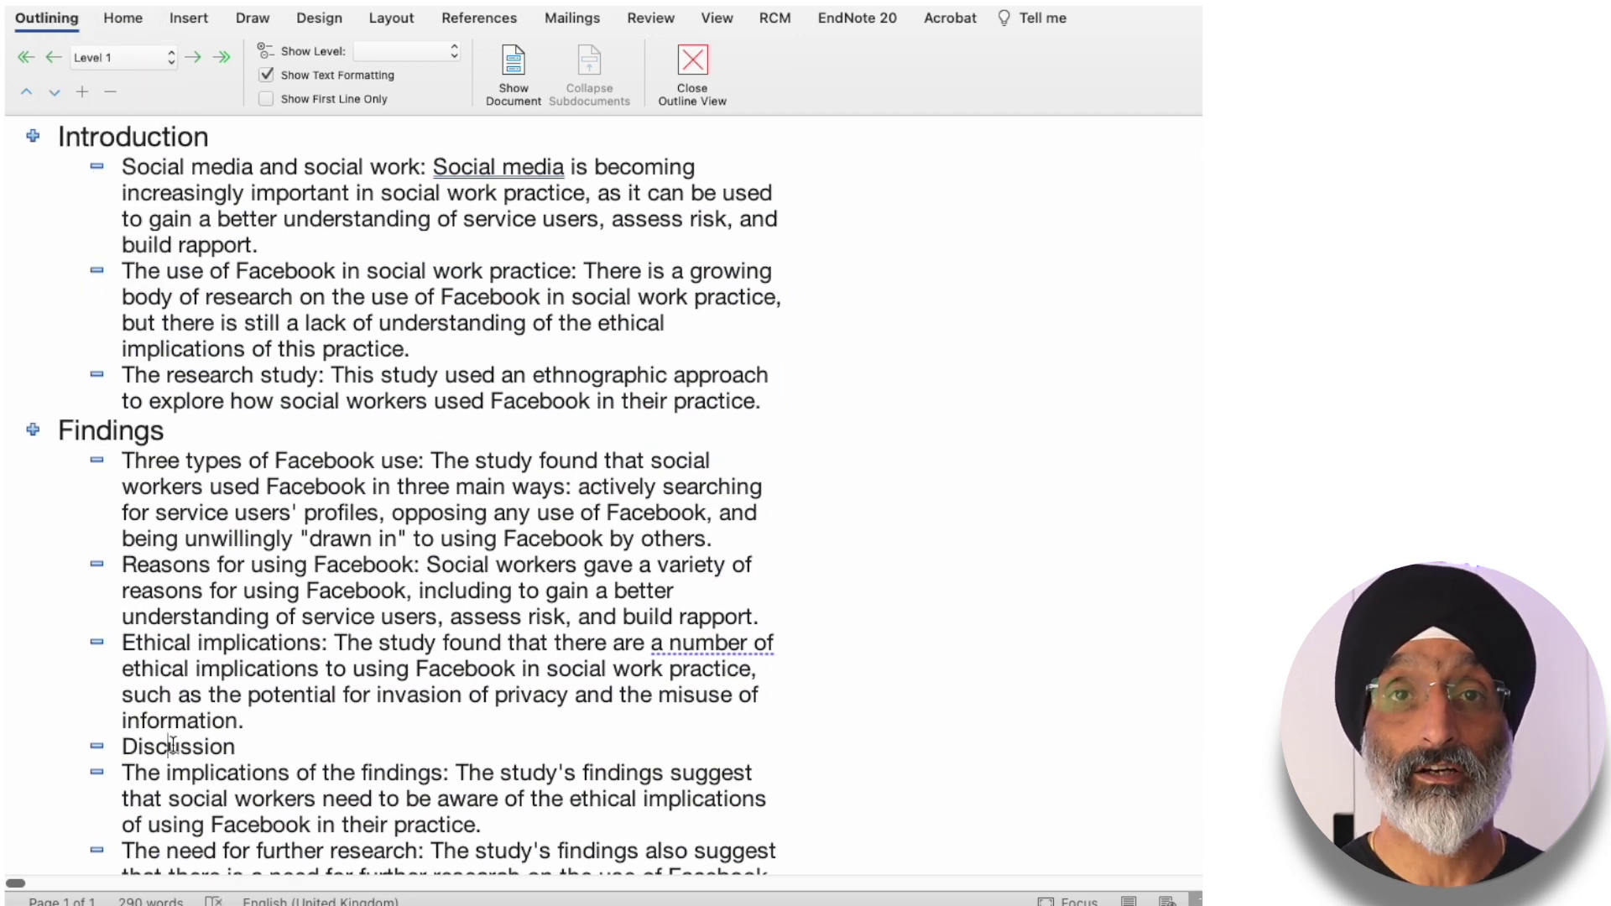
pyautogui.click(142, 57)
pyautogui.click(133, 37)
pyautogui.scroll(-5, 328, 445)
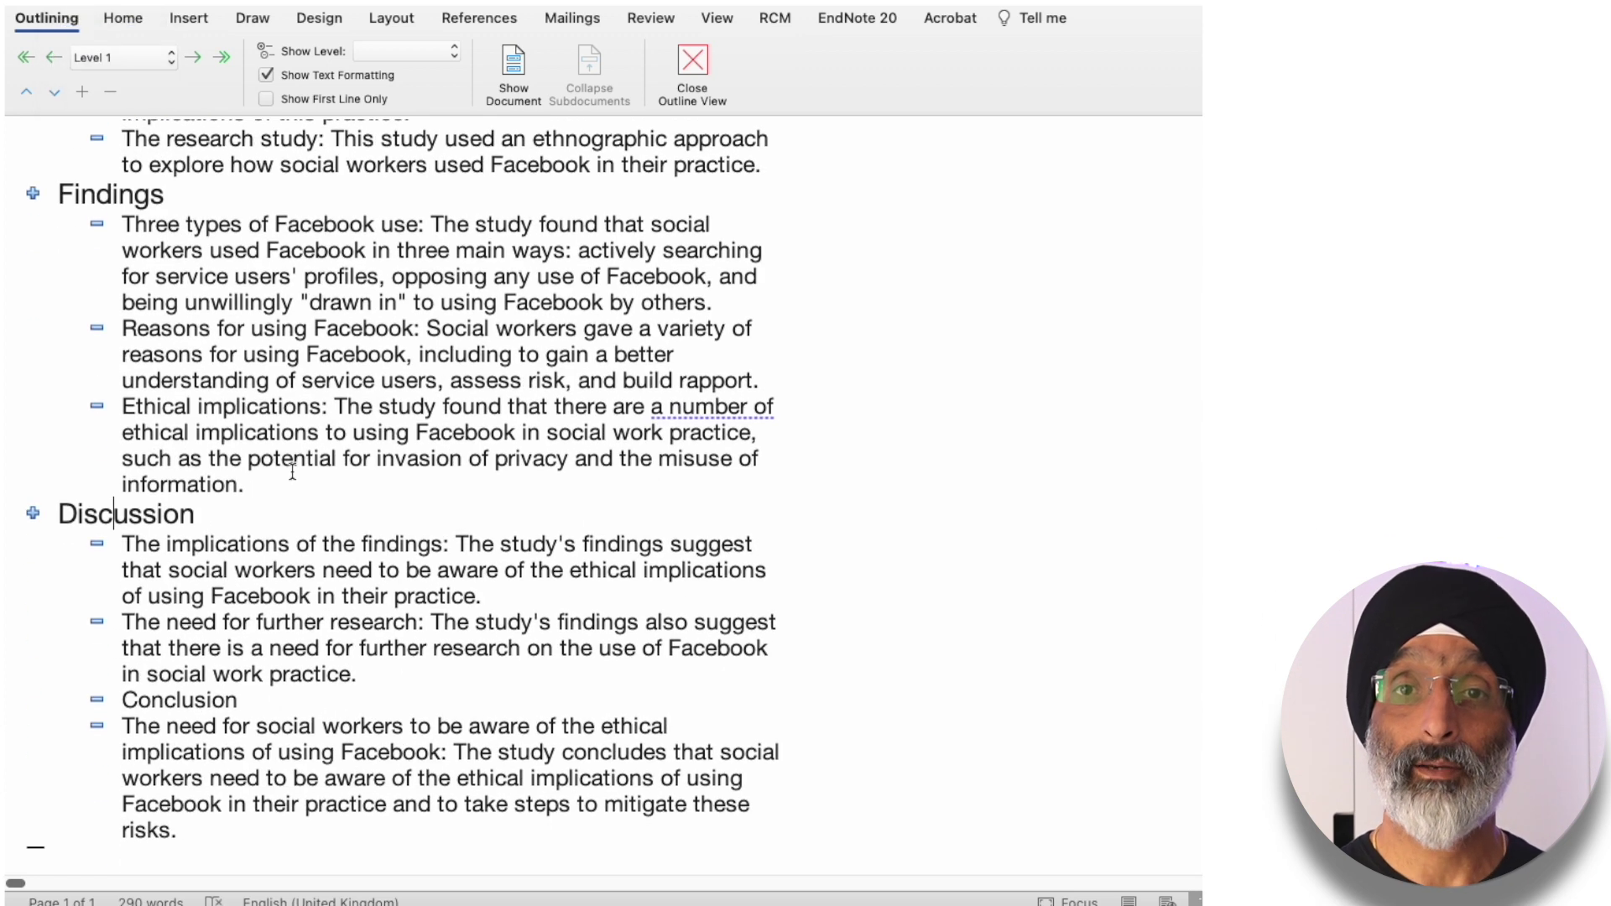
pyautogui.click(124, 59)
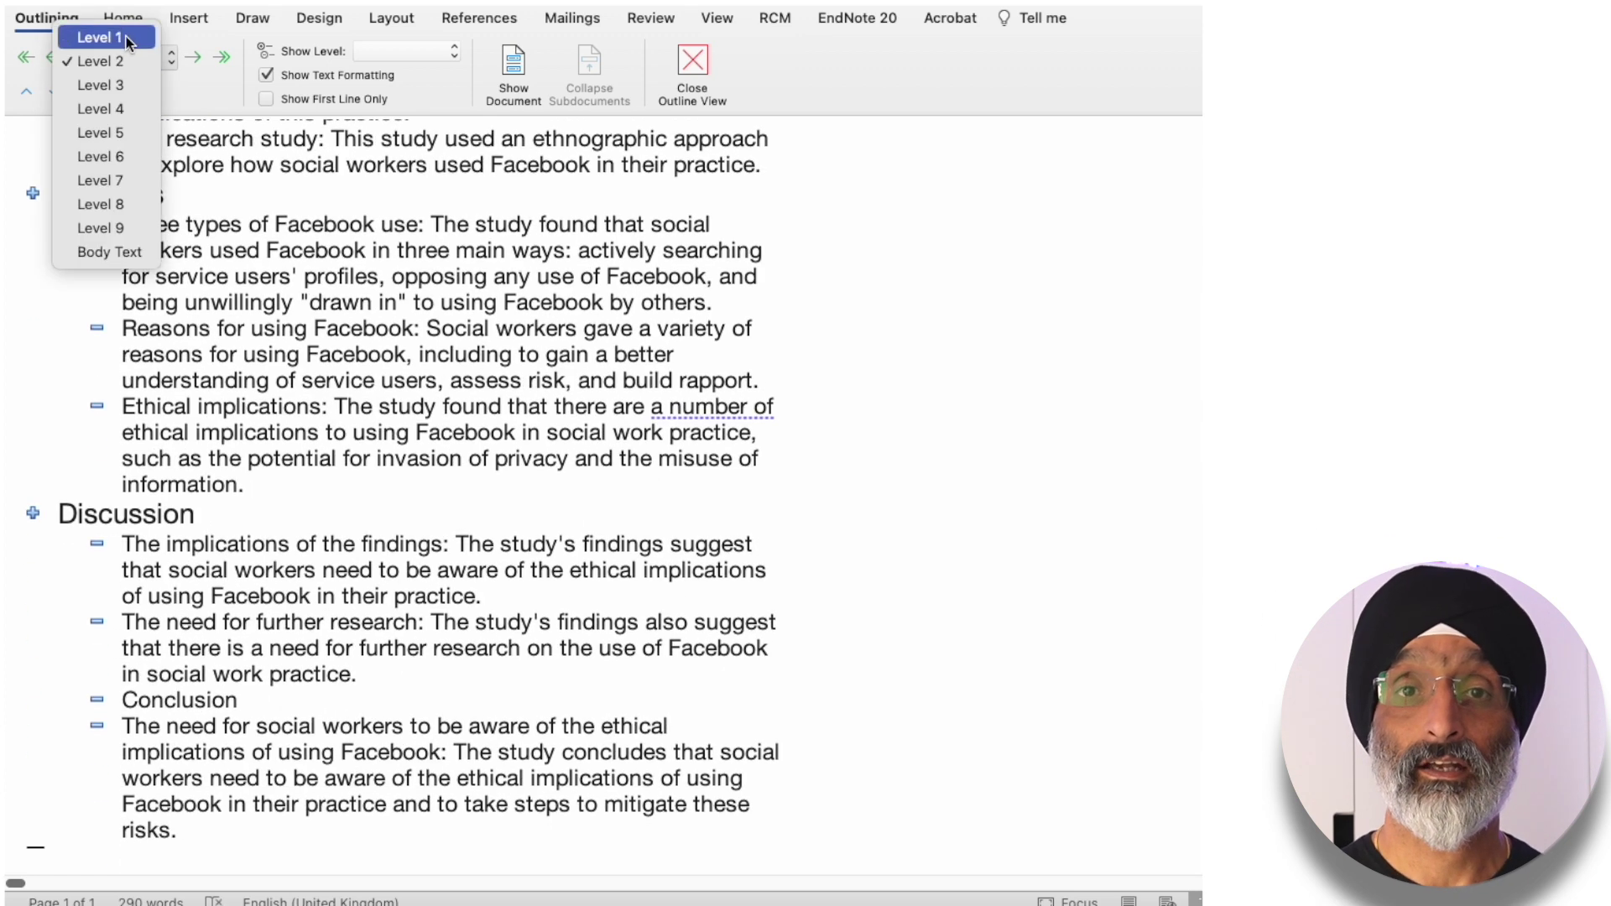
pyautogui.click(124, 35)
# - Save the outline as a plain text file named ResearchText.txt in the 4.ResearchPPTx folder
pyautogui.press('super+s')
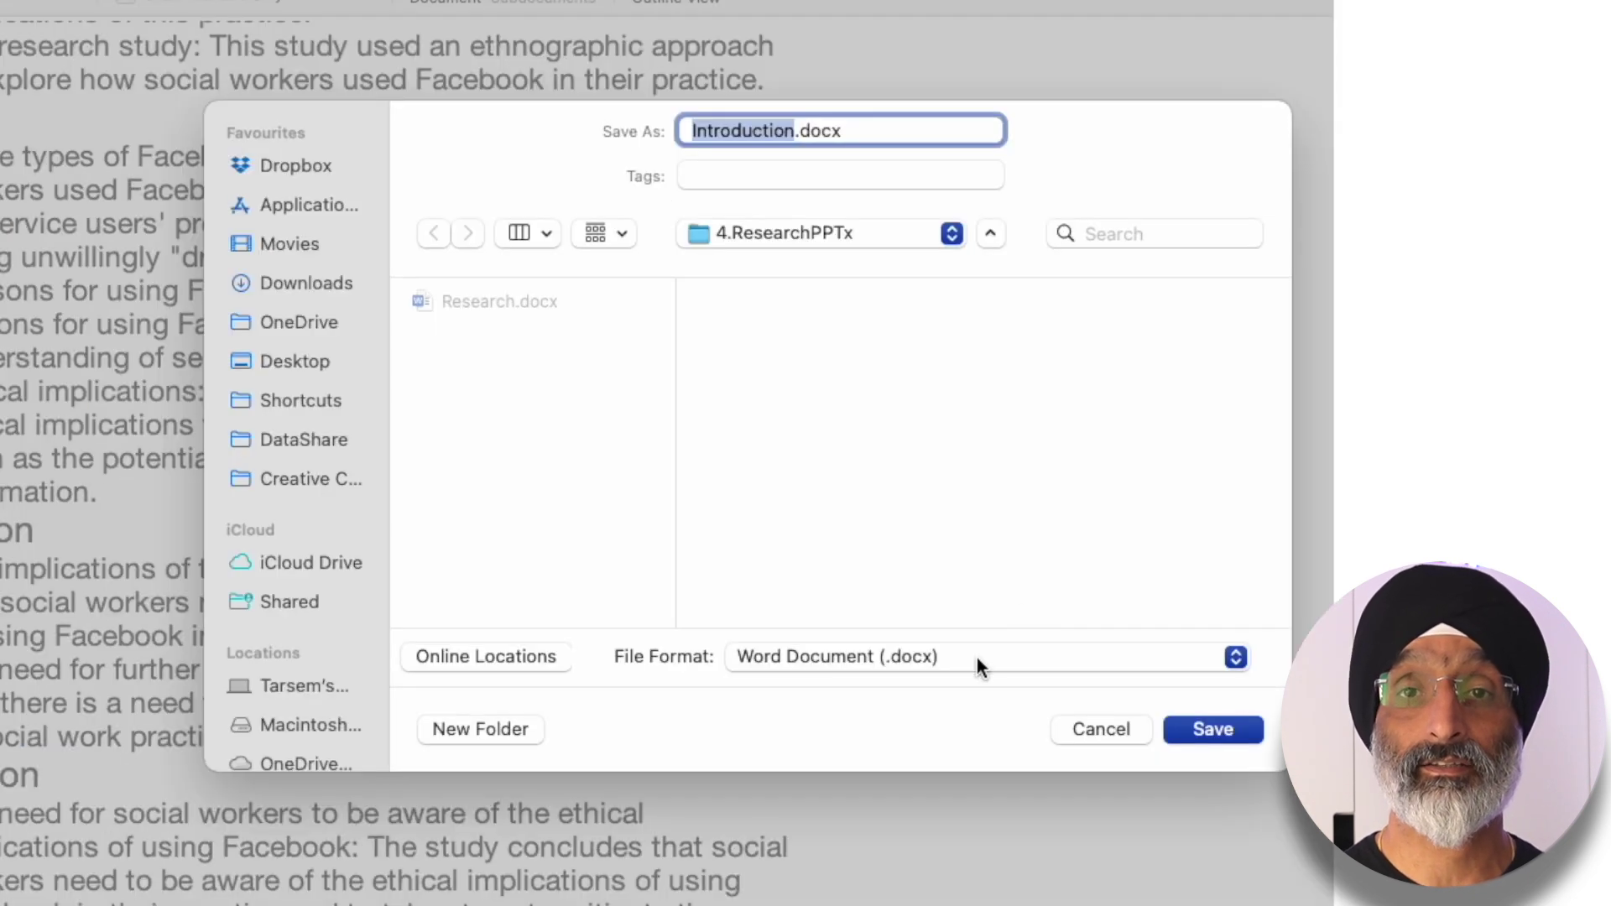
pyautogui.click(924, 610)
pyautogui.click(915, 765)
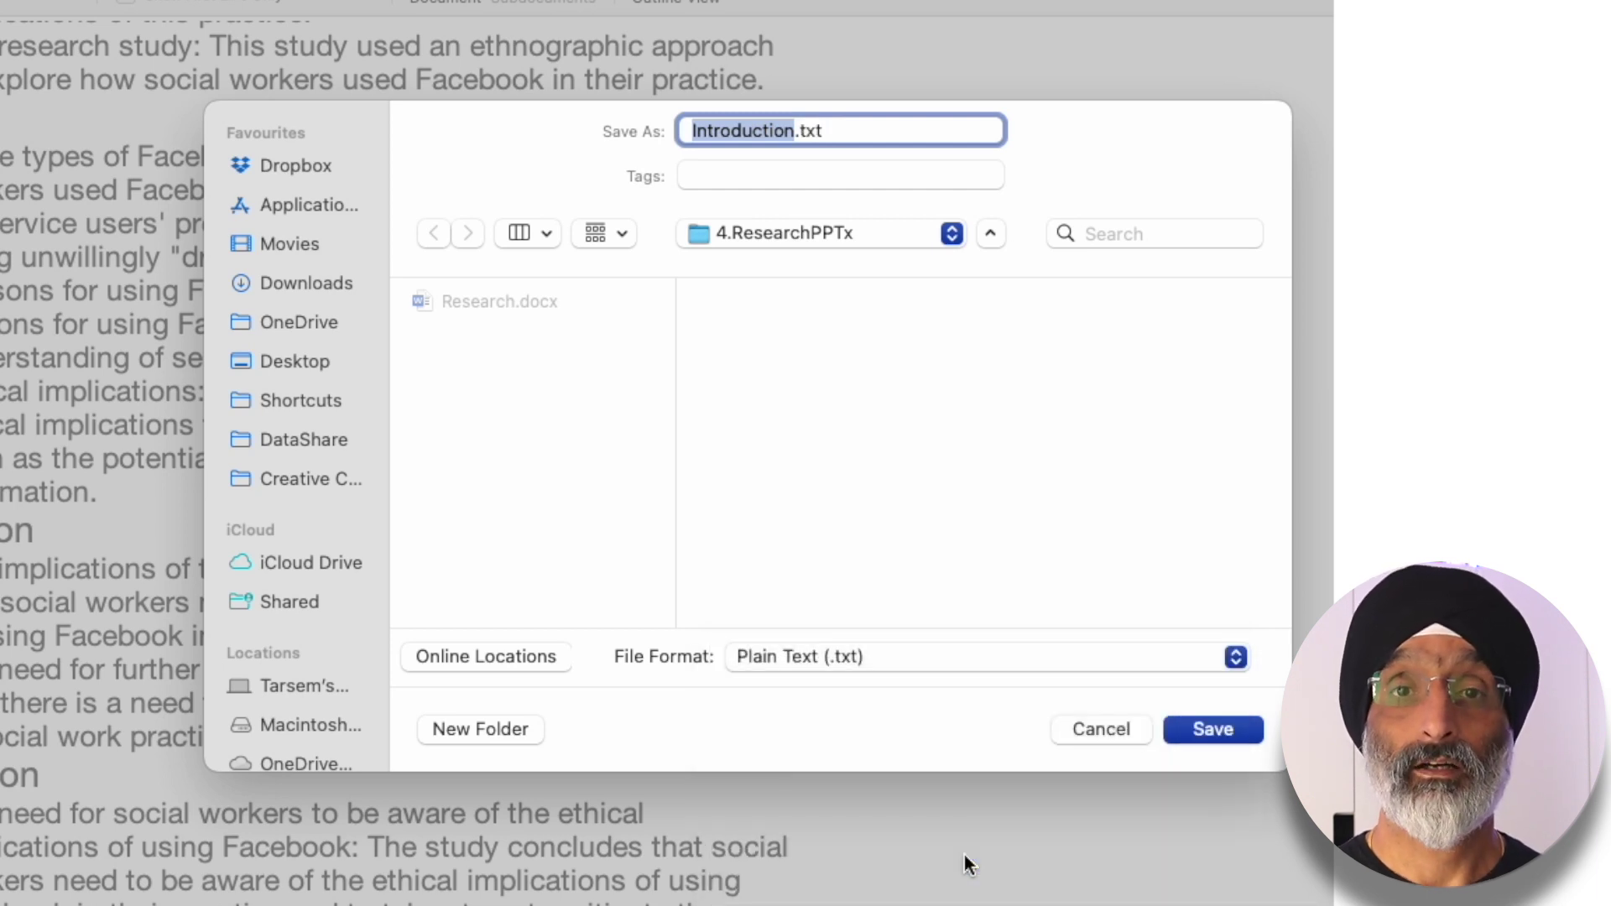
pyautogui.write('ResearchText')
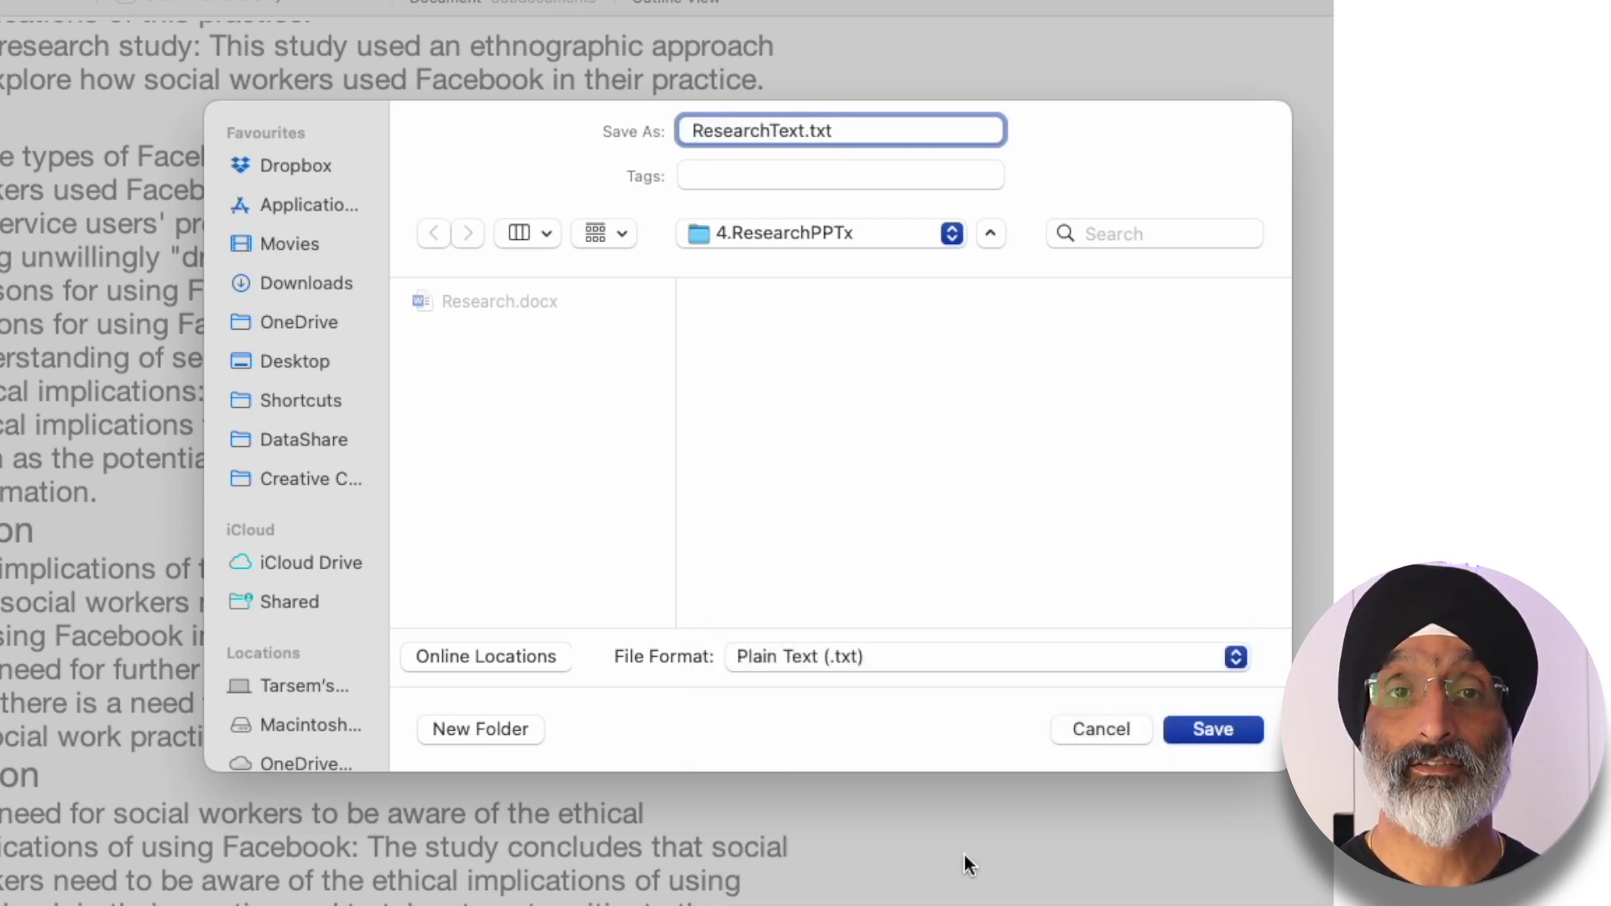
pyautogui.click(1214, 729)
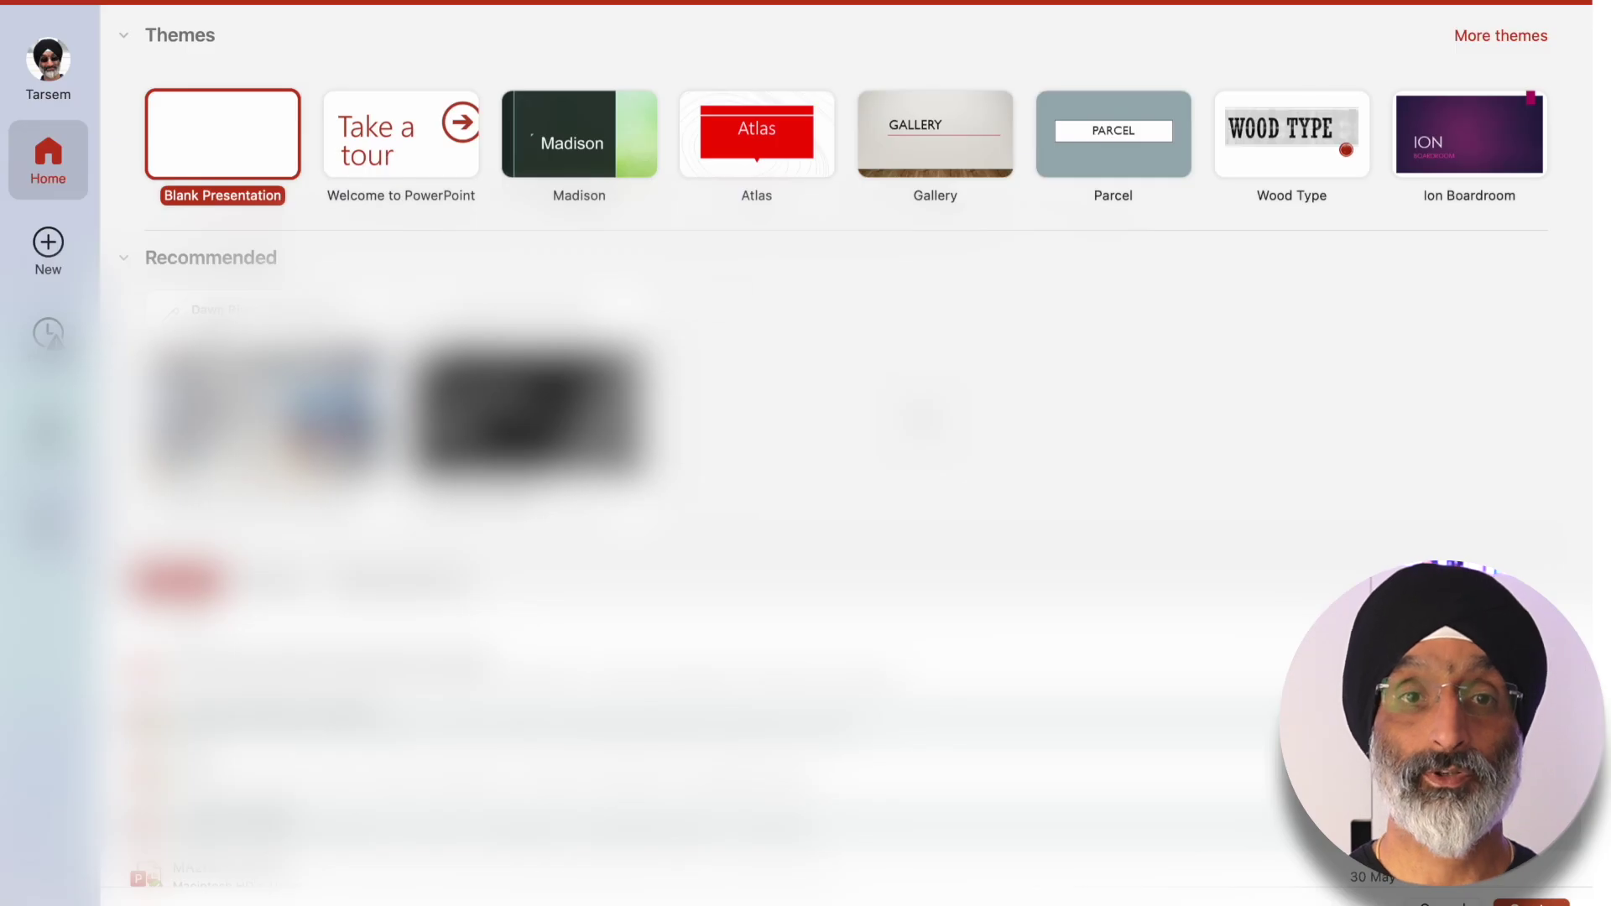
# - Switch to PowerPoint, create a blank presentation and insert slides from the outline file ResearchText.txt
pyautogui.doubleClick(243, 138)
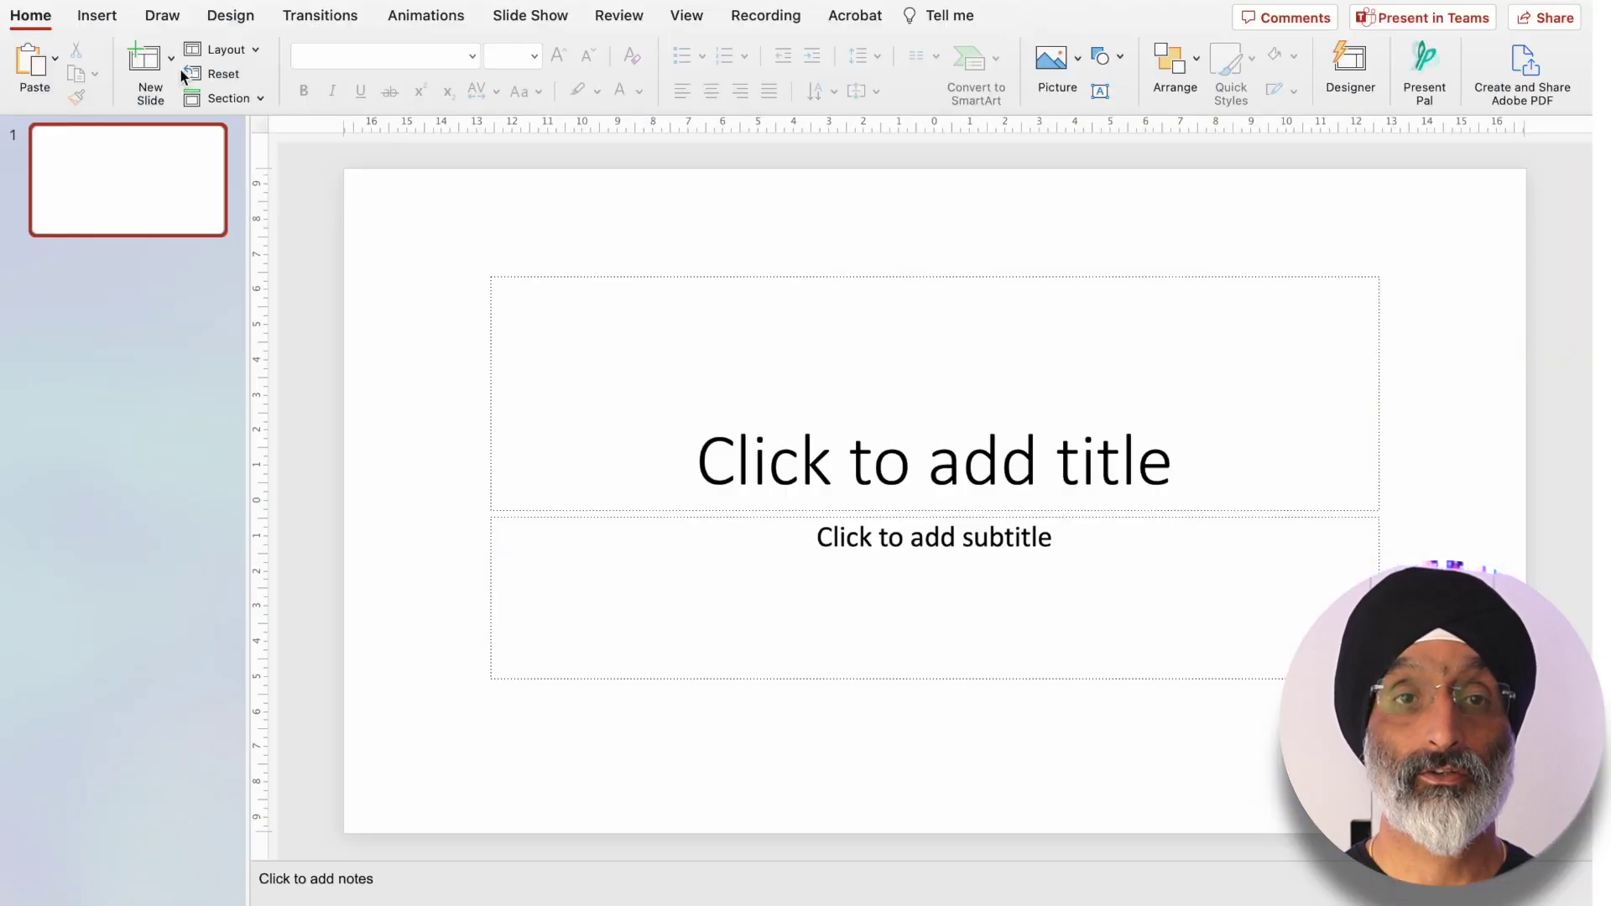
pyautogui.click(170, 58)
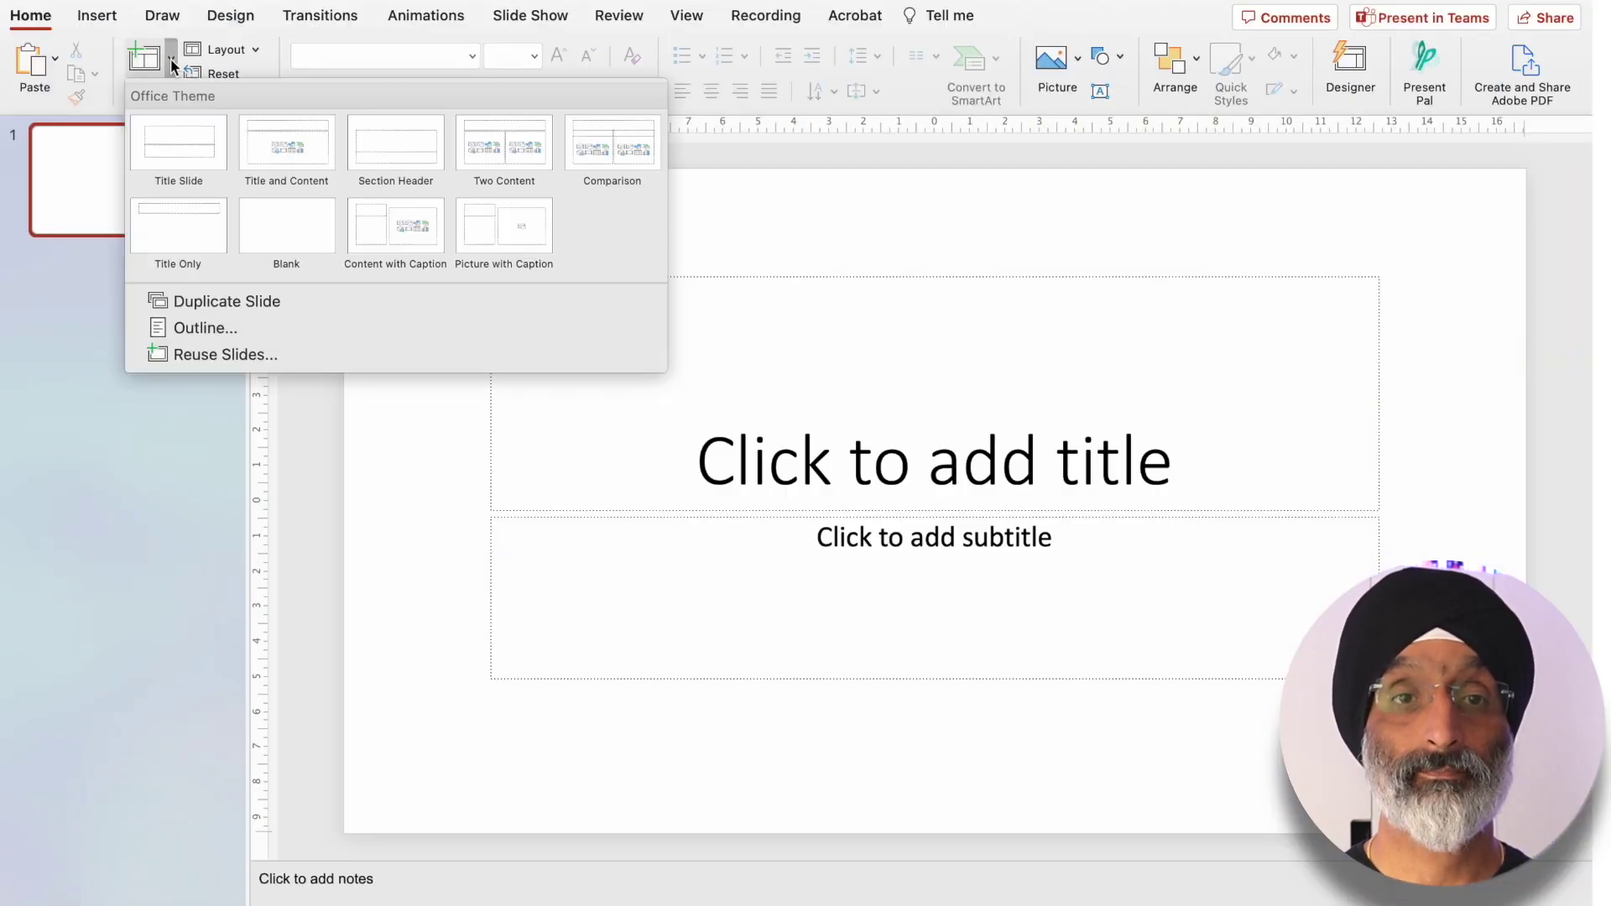
pyautogui.click(201, 330)
pyautogui.click(475, 367)
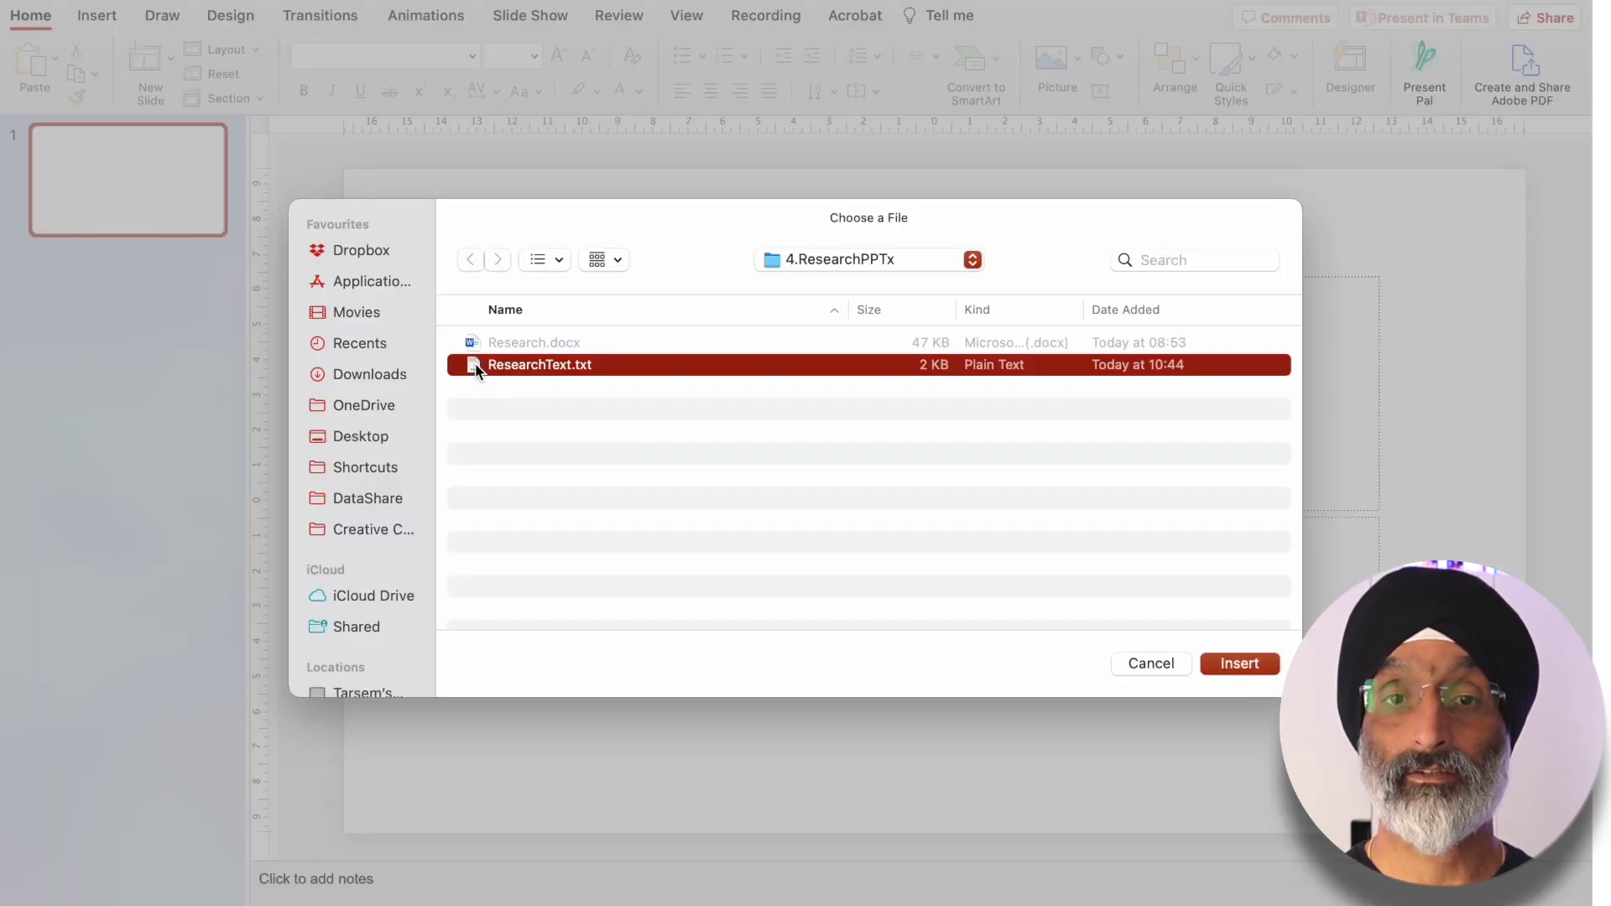
pyautogui.click(1243, 660)
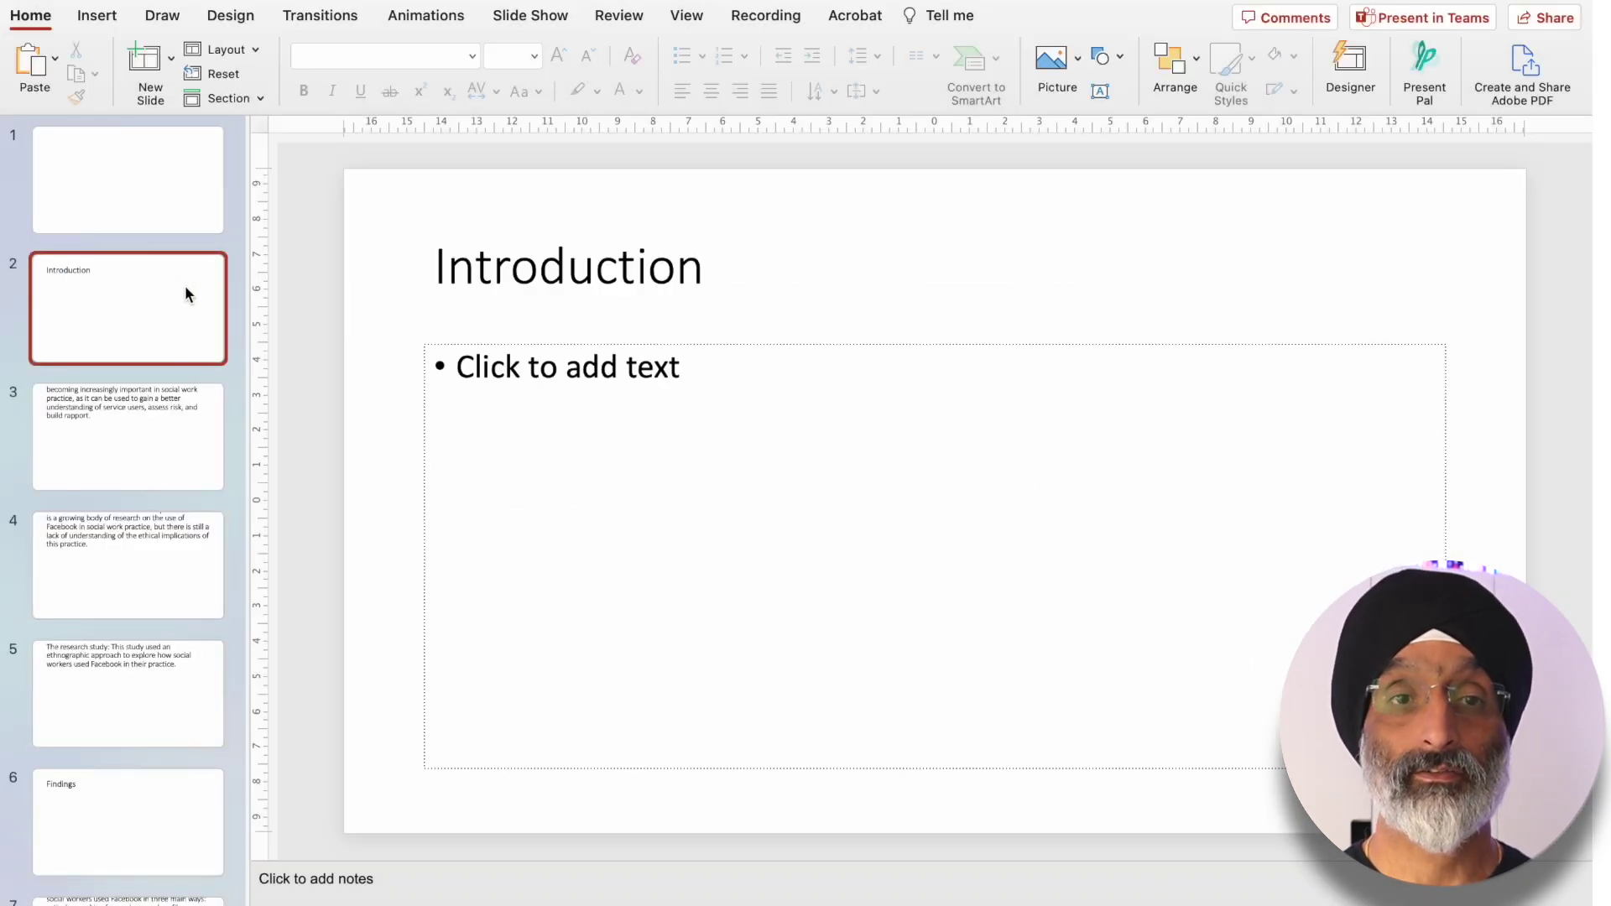
# - Look through the imported slides from the blank title slide to Findings, checking how the outline text was divided
pyautogui.click(151, 204)
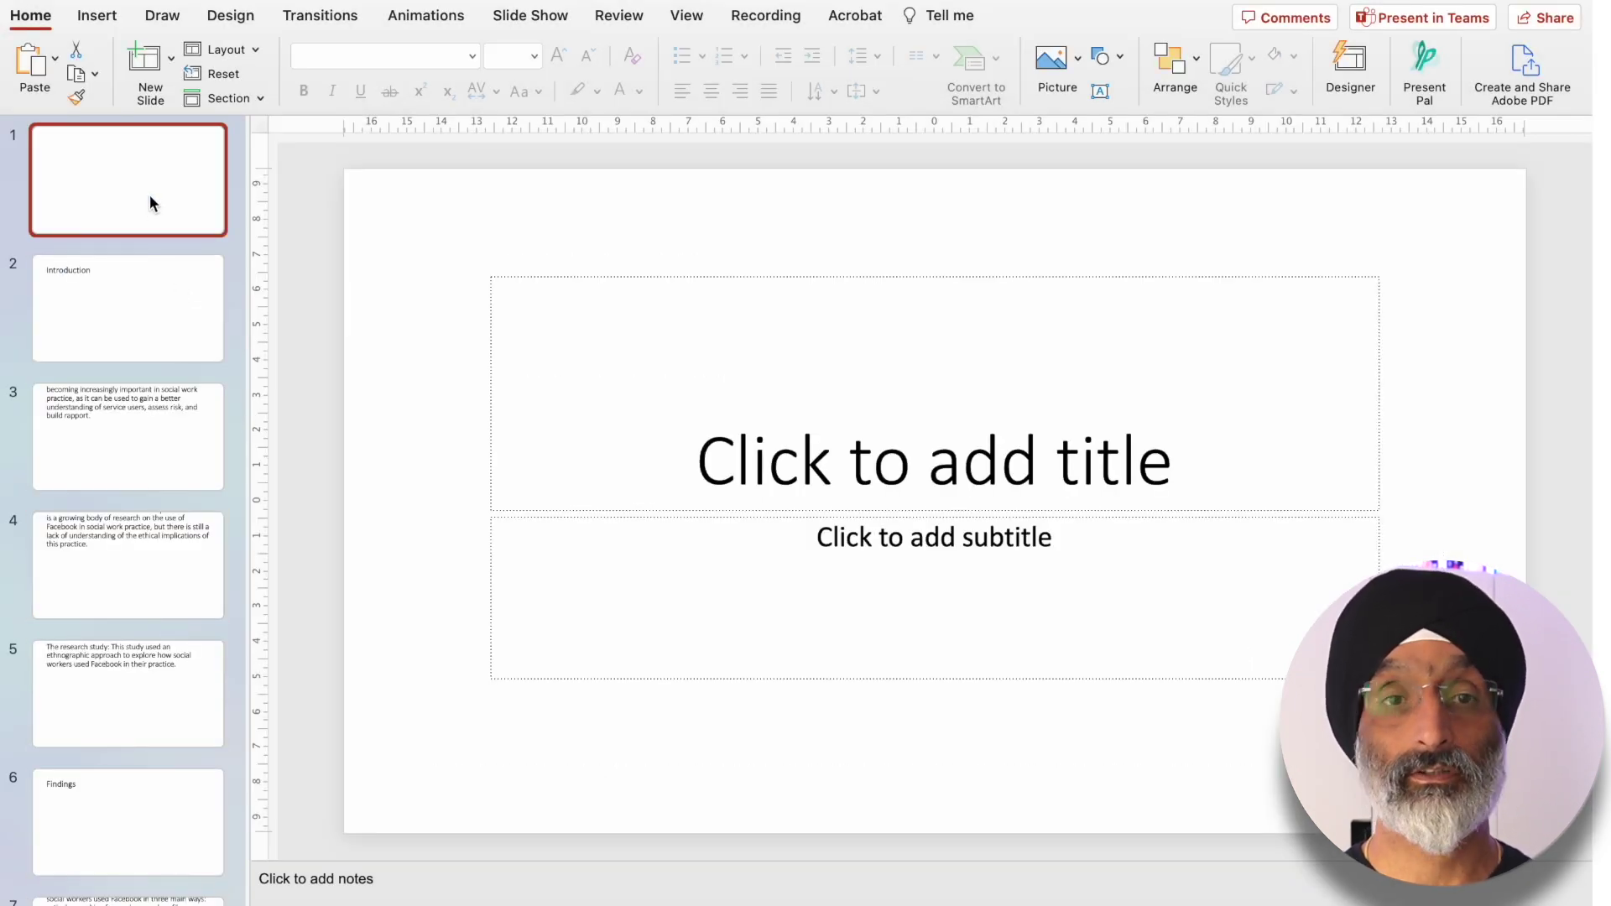
pyautogui.click(145, 327)
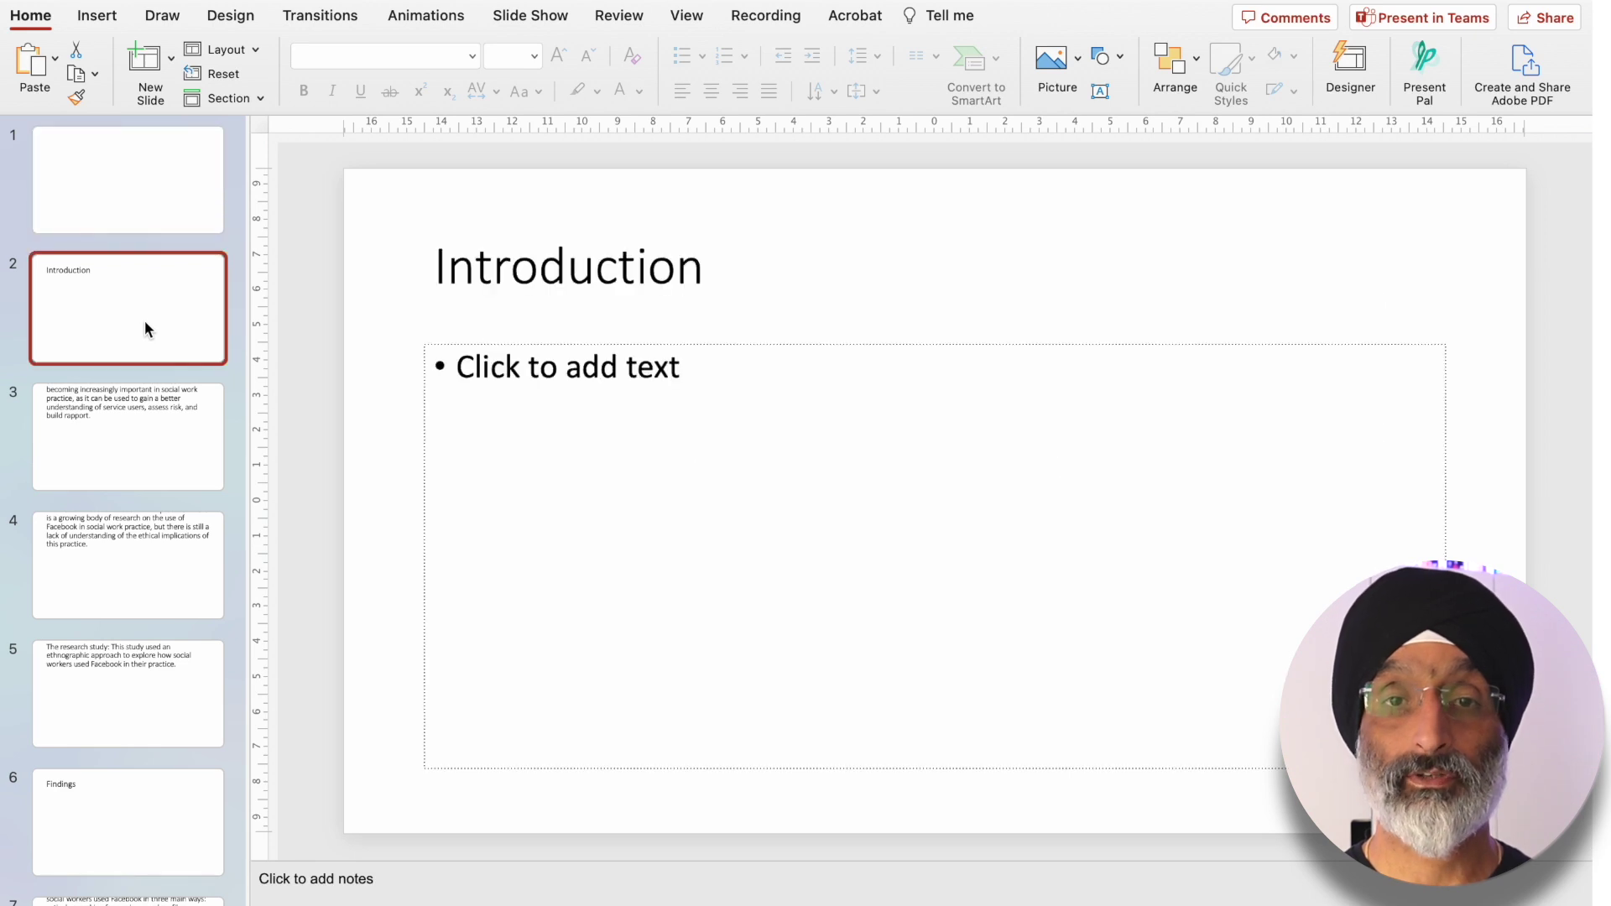
pyautogui.click(144, 431)
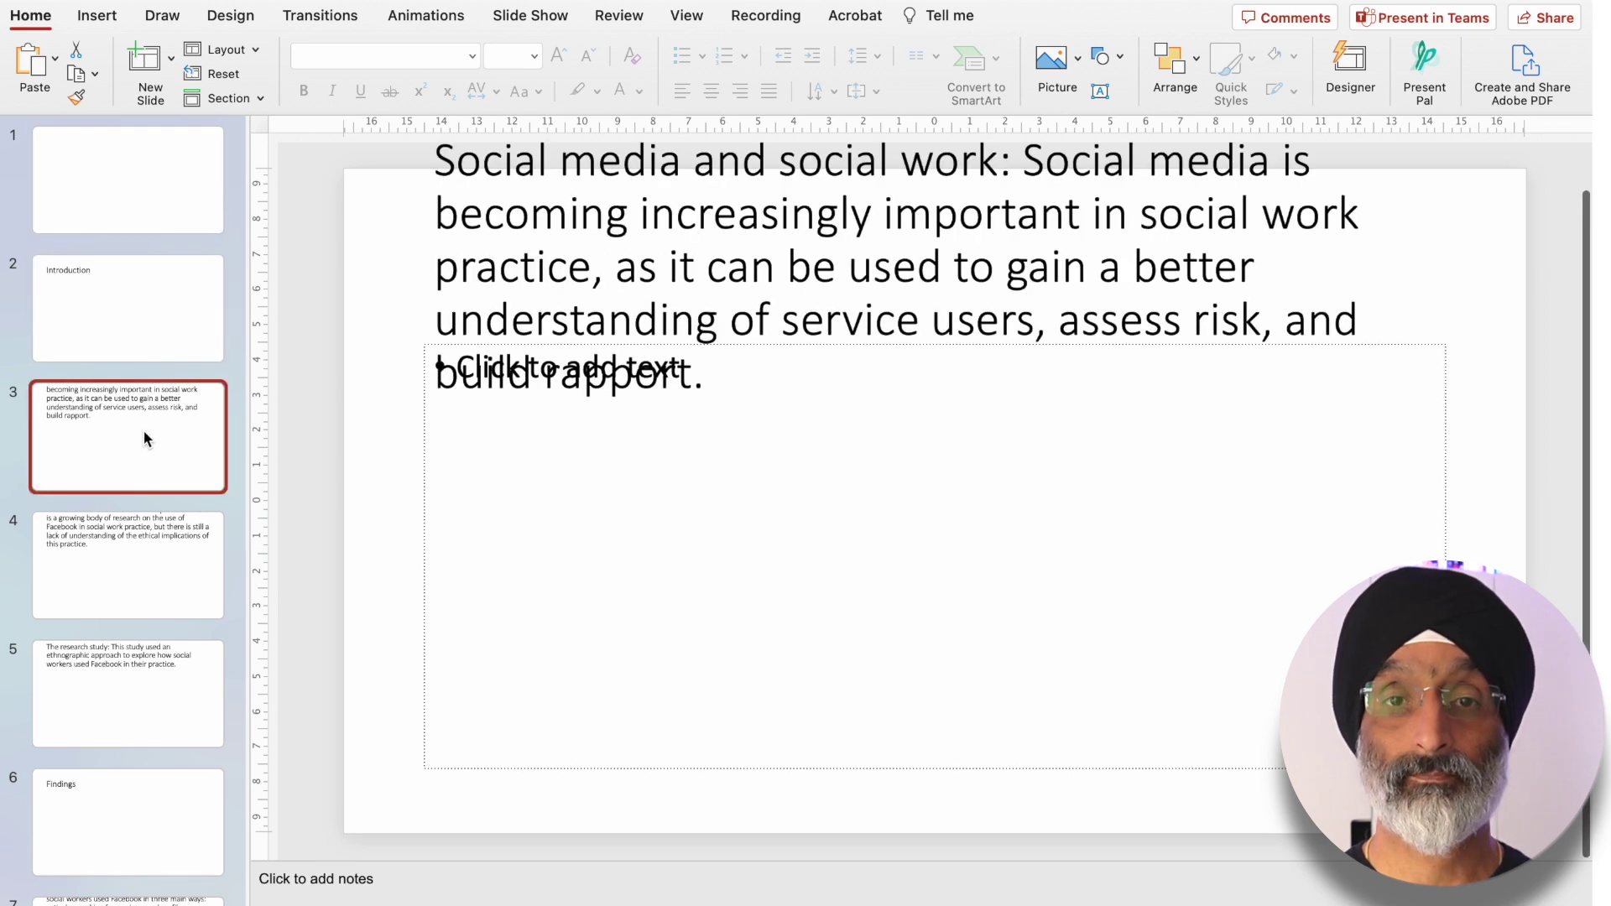
pyautogui.click(152, 581)
pyautogui.click(154, 696)
pyautogui.click(162, 842)
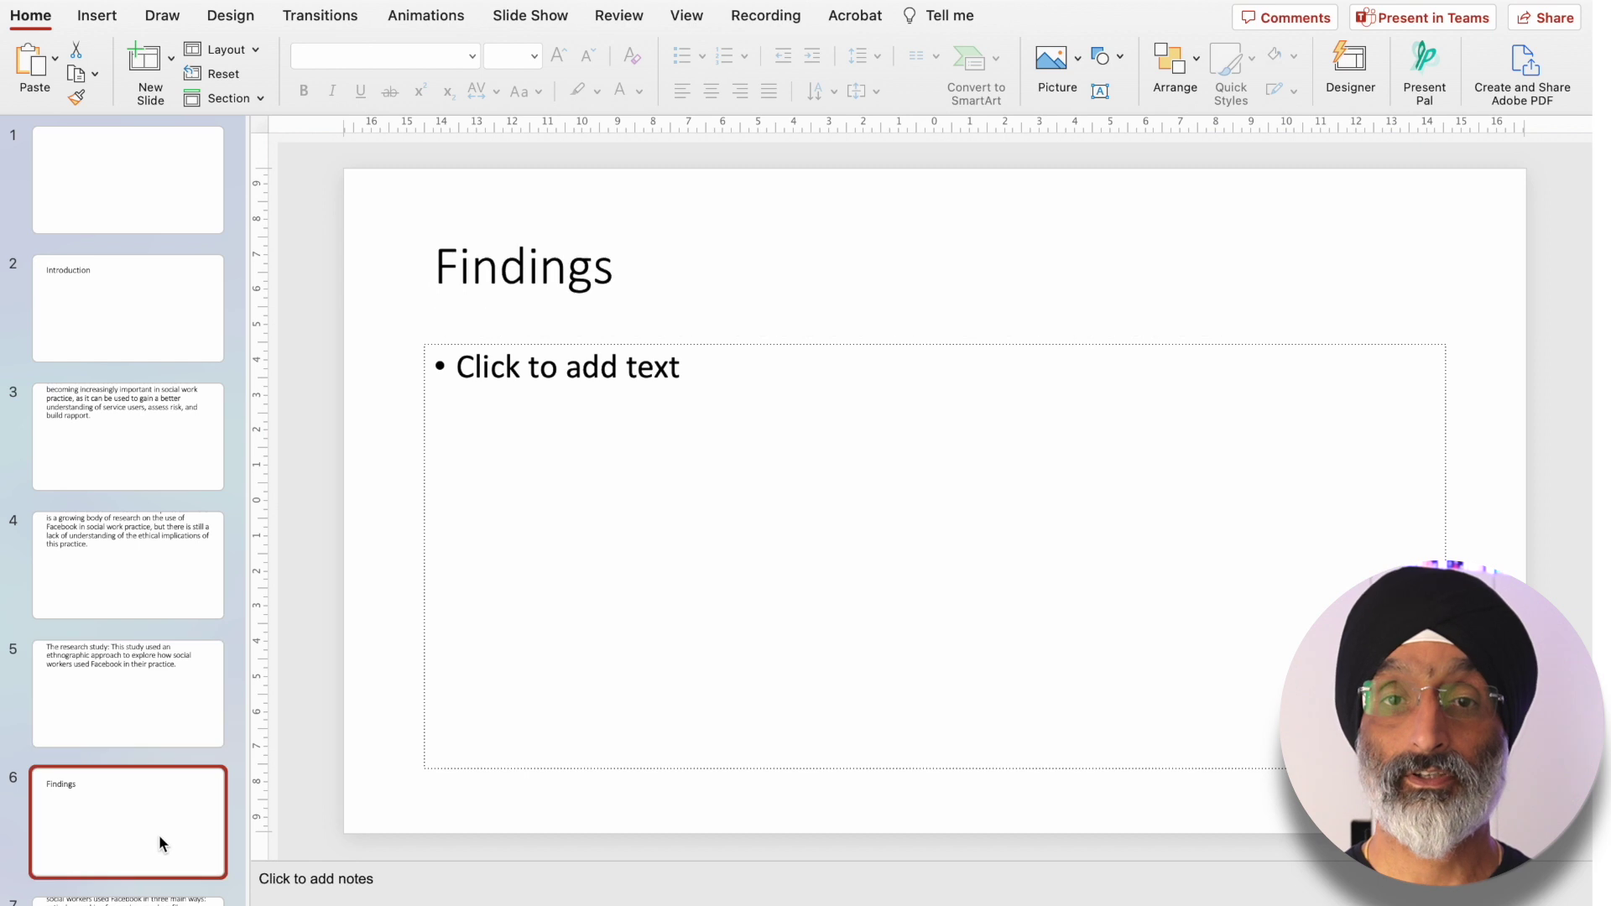
pyautogui.scroll(-6, 158, 834)
pyautogui.scroll(6, 159, 834)
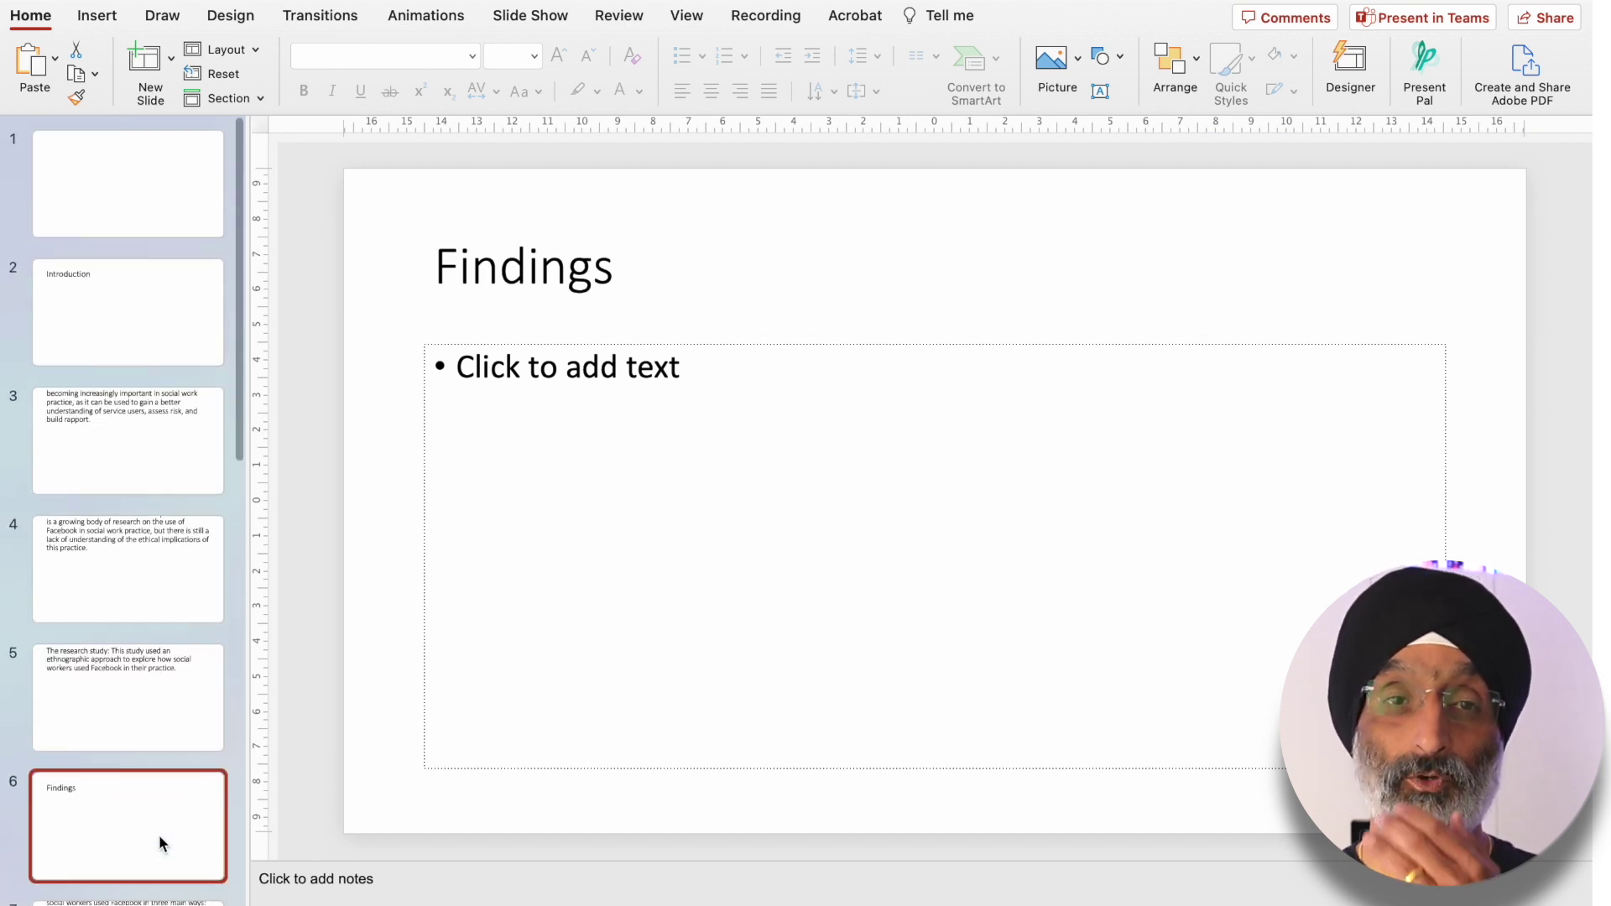
pyautogui.click(137, 334)
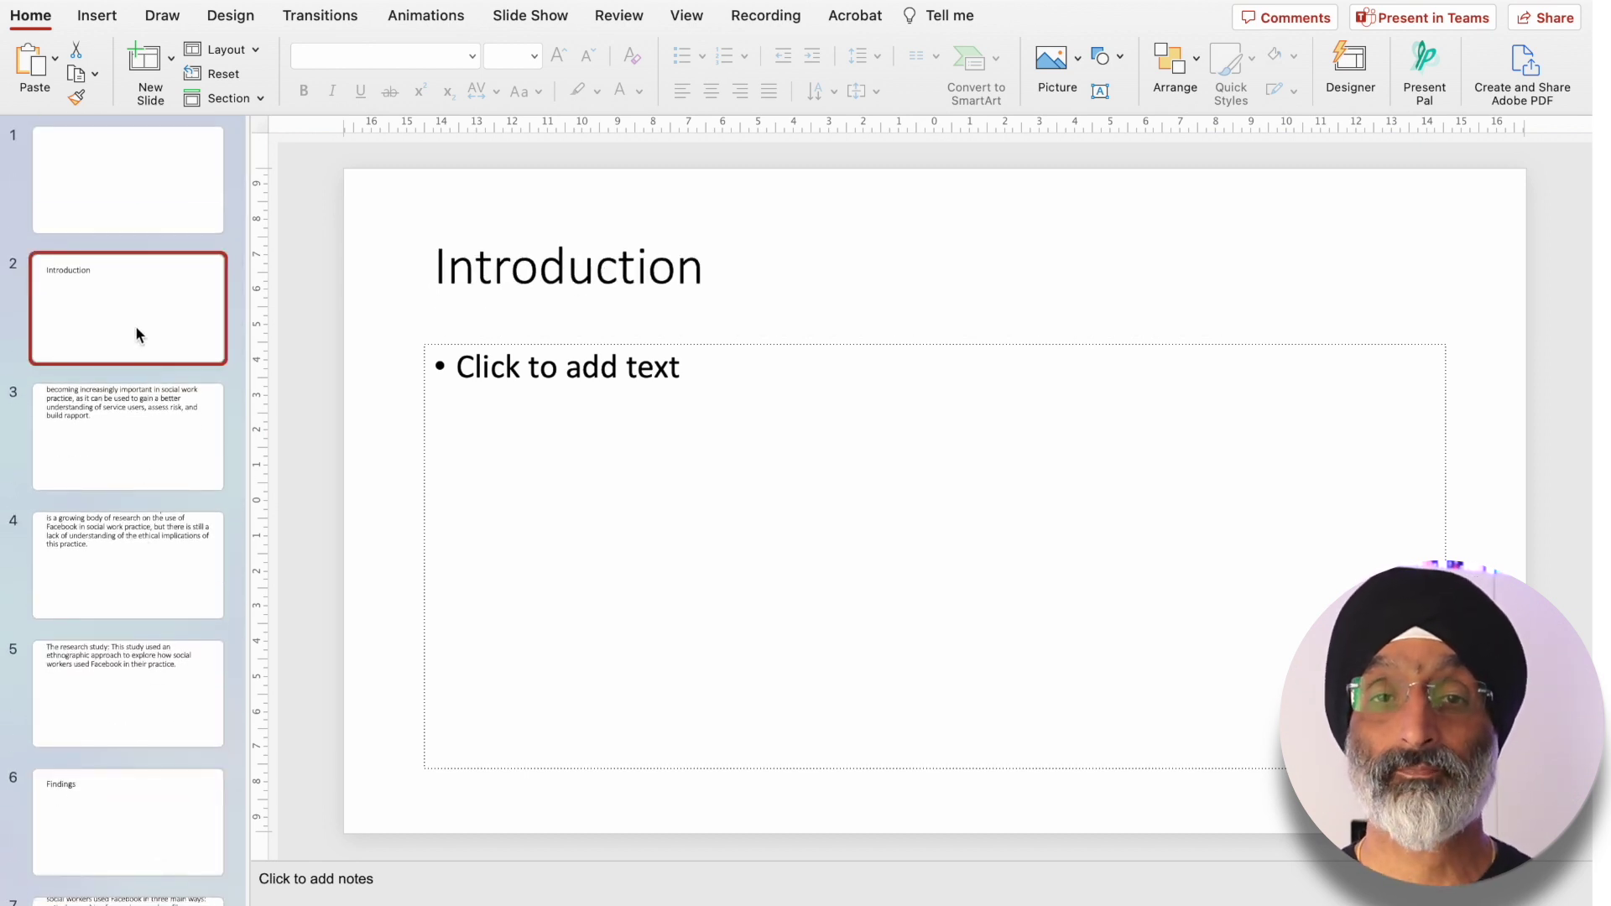
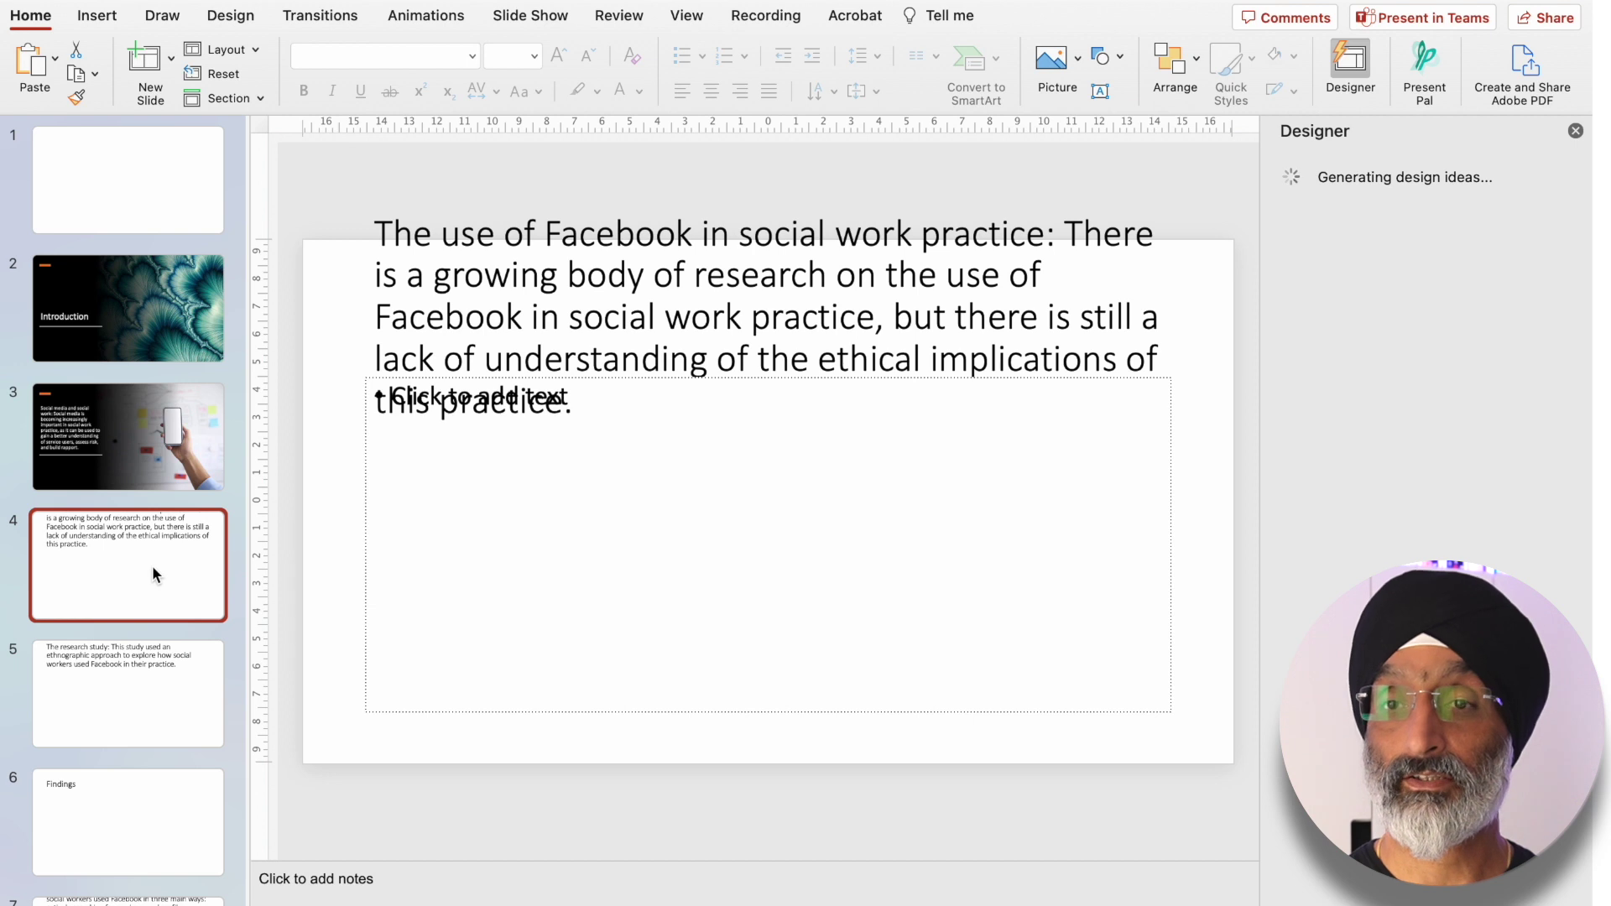
# - Apply the Designer idea with the orange semicircle and yellow dashes to slide 4 on the use of Facebook
pyautogui.scroll(-5, 1440, 555)
pyautogui.scroll(-5, 1440, 556)
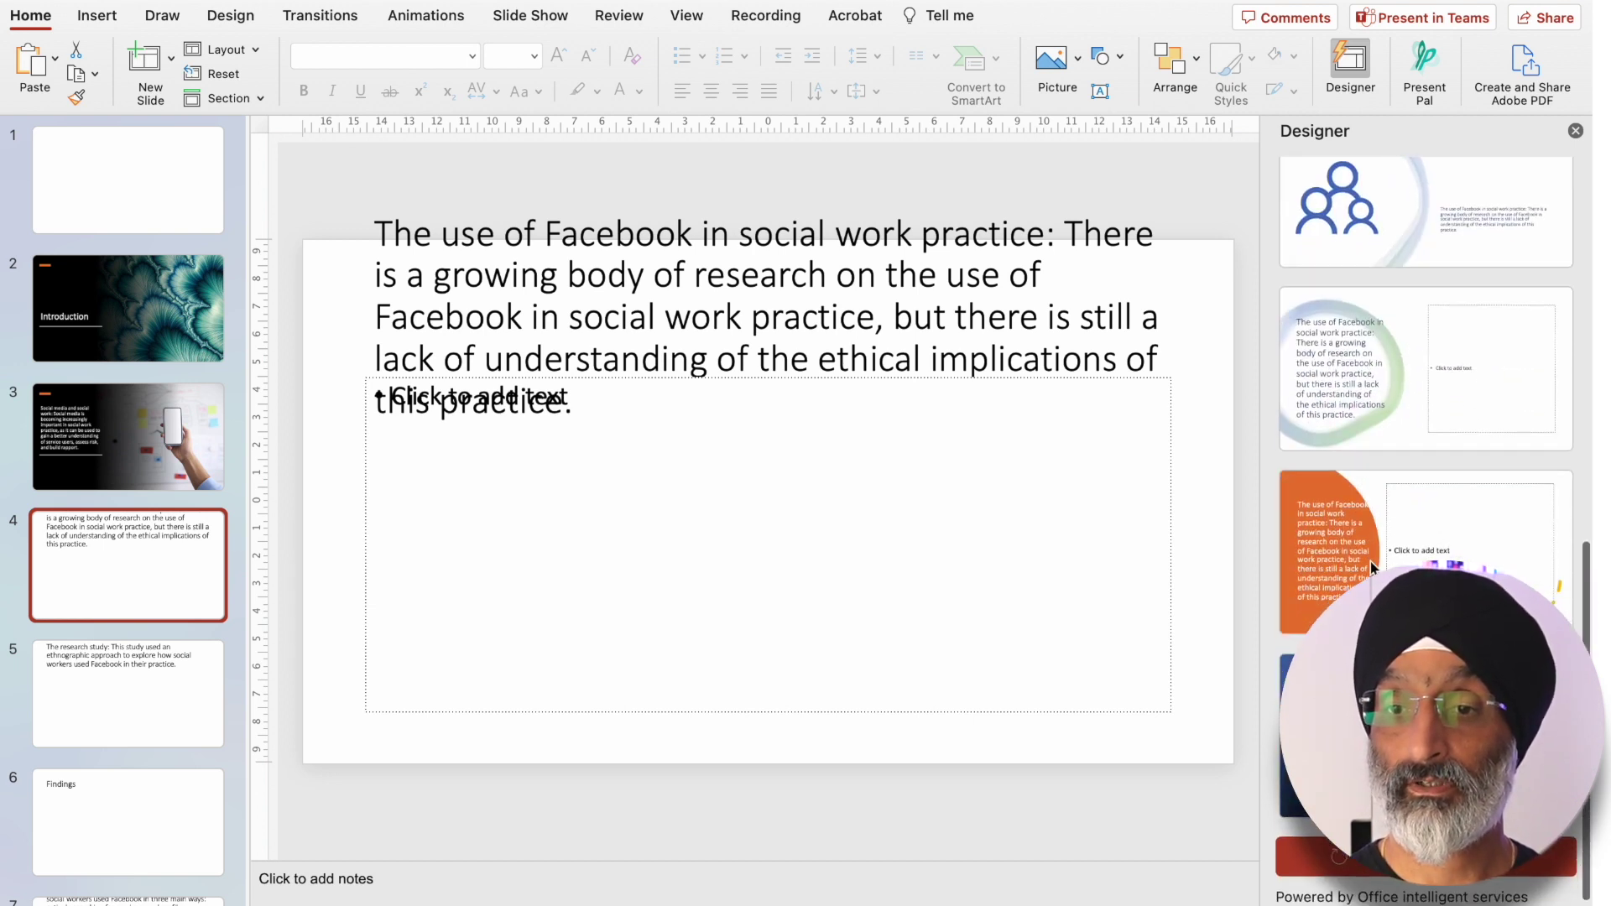
pyautogui.scroll(2, 1371, 562)
pyautogui.click(1310, 574)
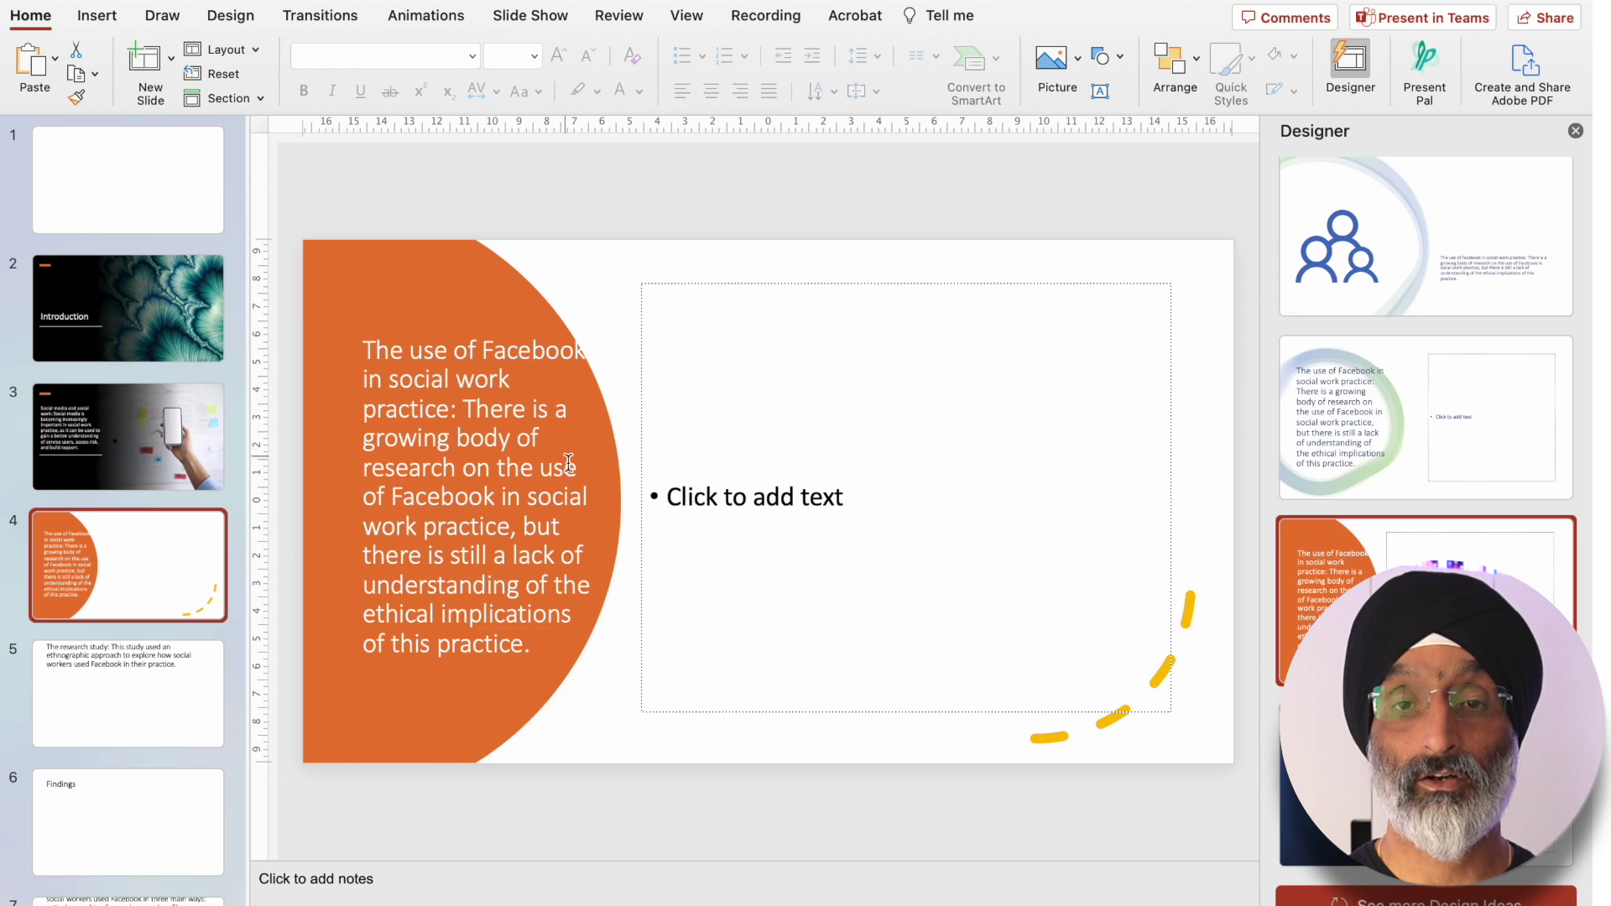
# - Review slide 3's design and browse the further Designer ideas offered for slide 4
pyautogui.press('pageup')
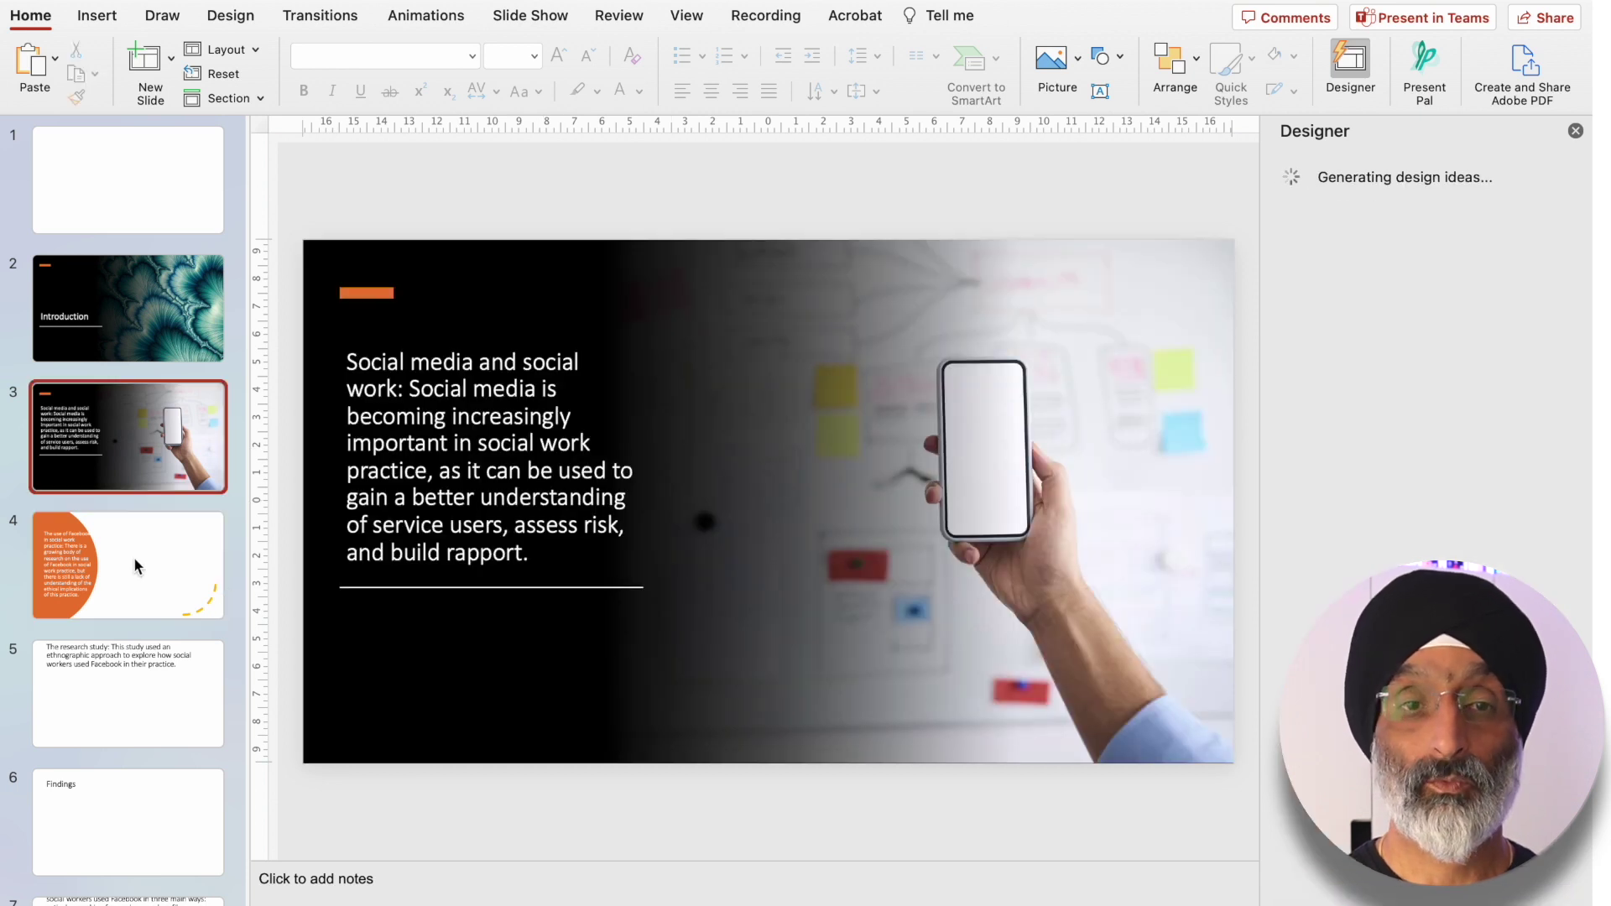
pyautogui.click(107, 556)
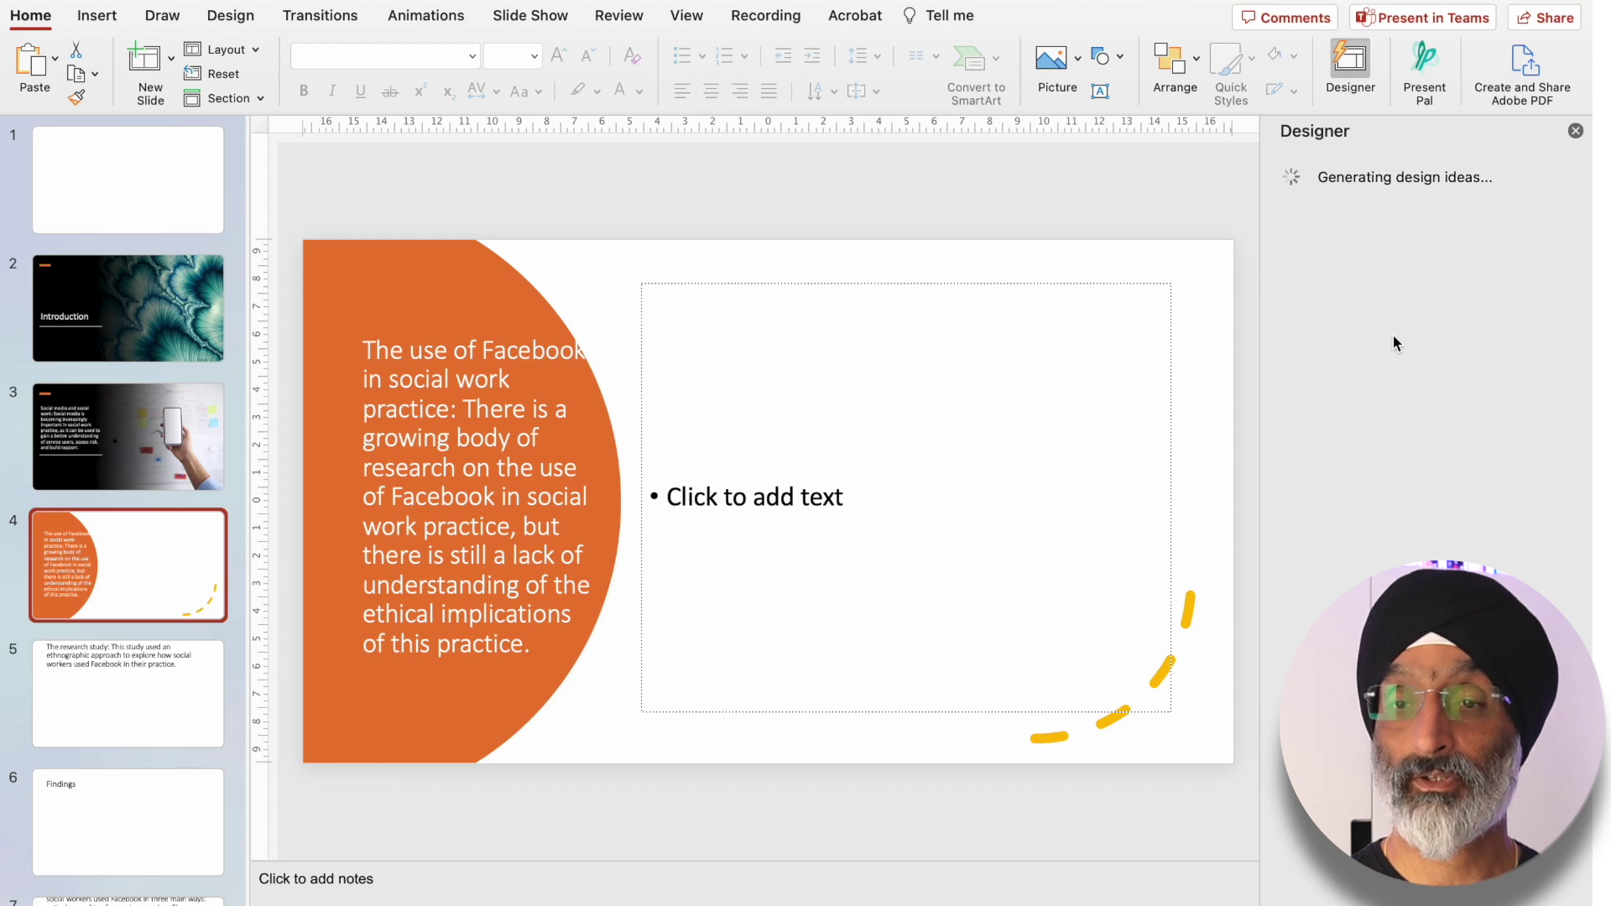
pyautogui.scroll(-5, 1393, 340)
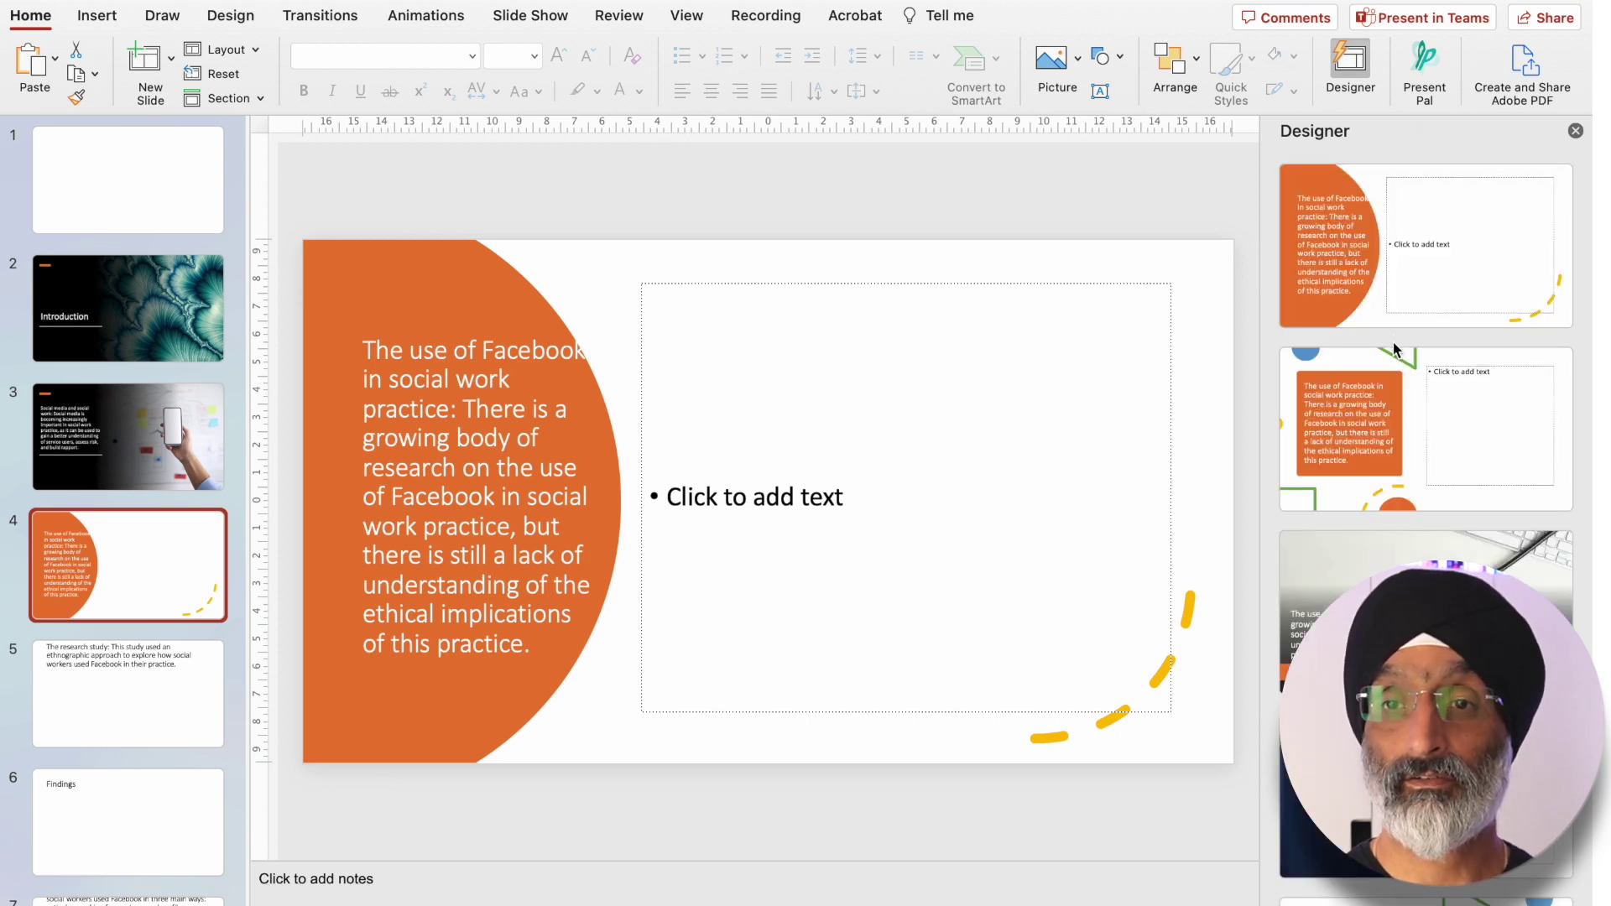
pyautogui.scroll(-15, 1393, 341)
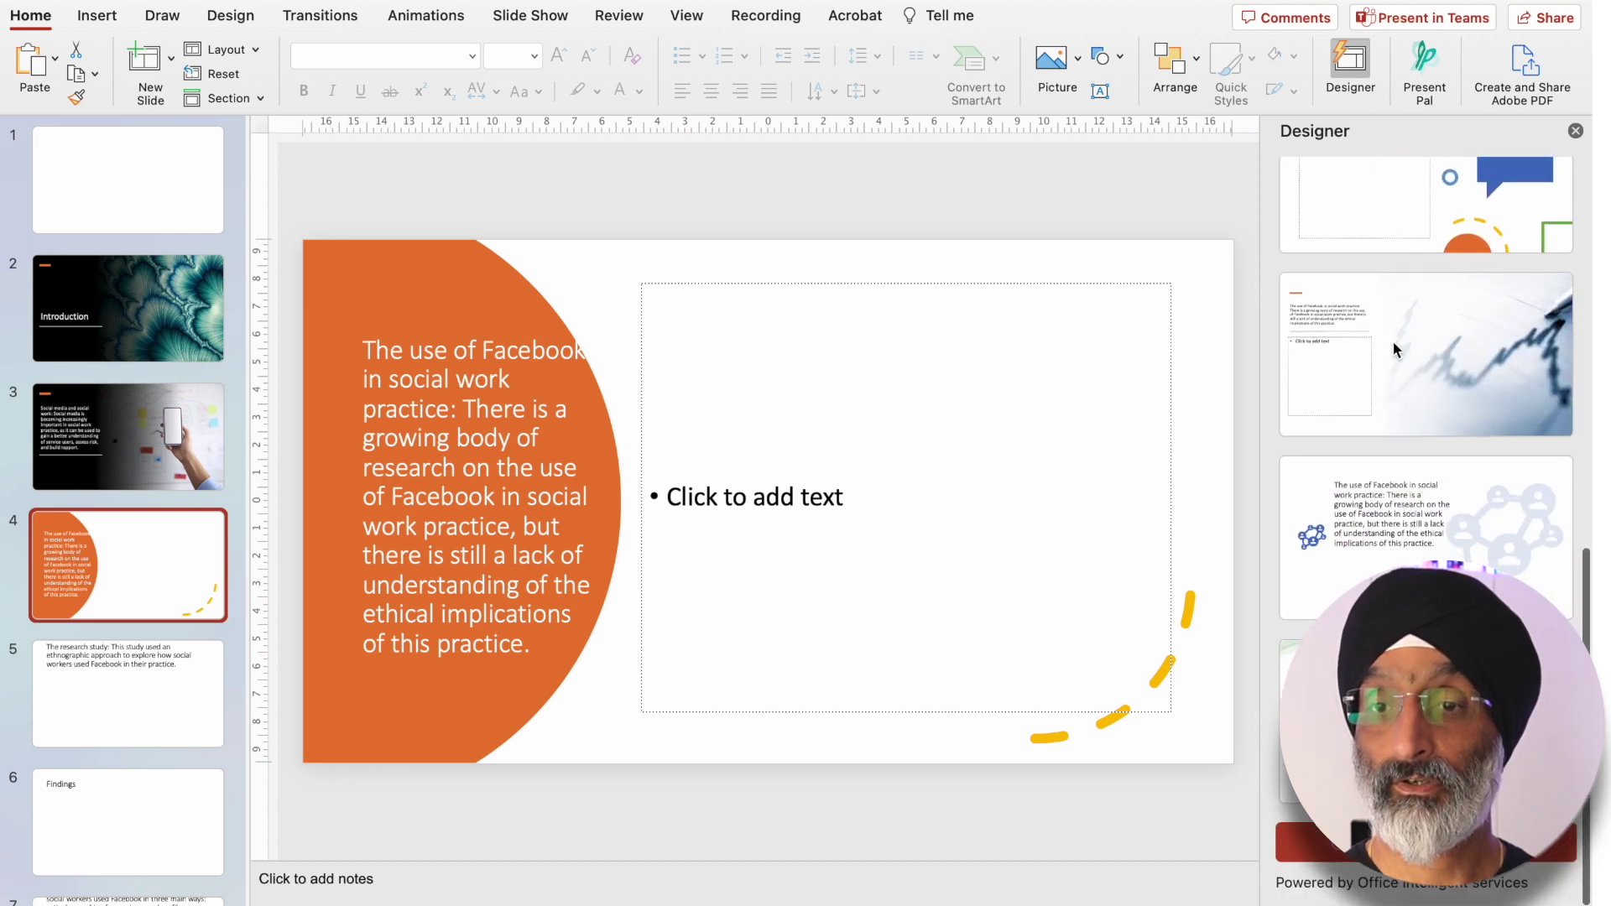
# - Apply the Designer idea with blue people-network icons to slide 4 and the faded glasses-on-book photo idea to slide 5
pyautogui.click(1400, 531)
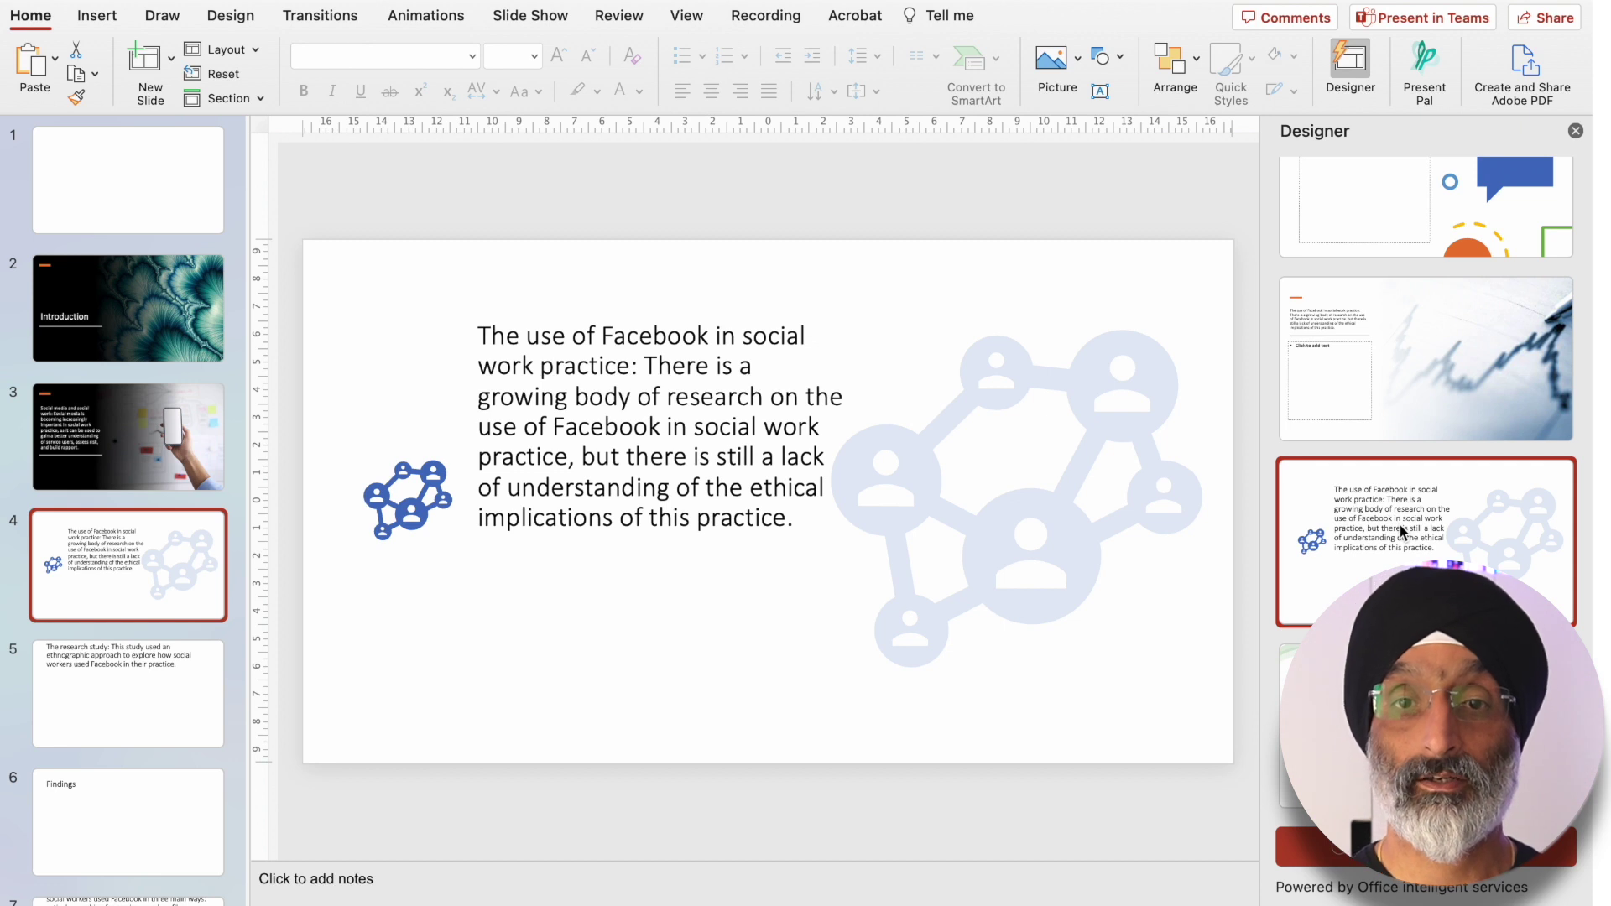
pyautogui.click(157, 694)
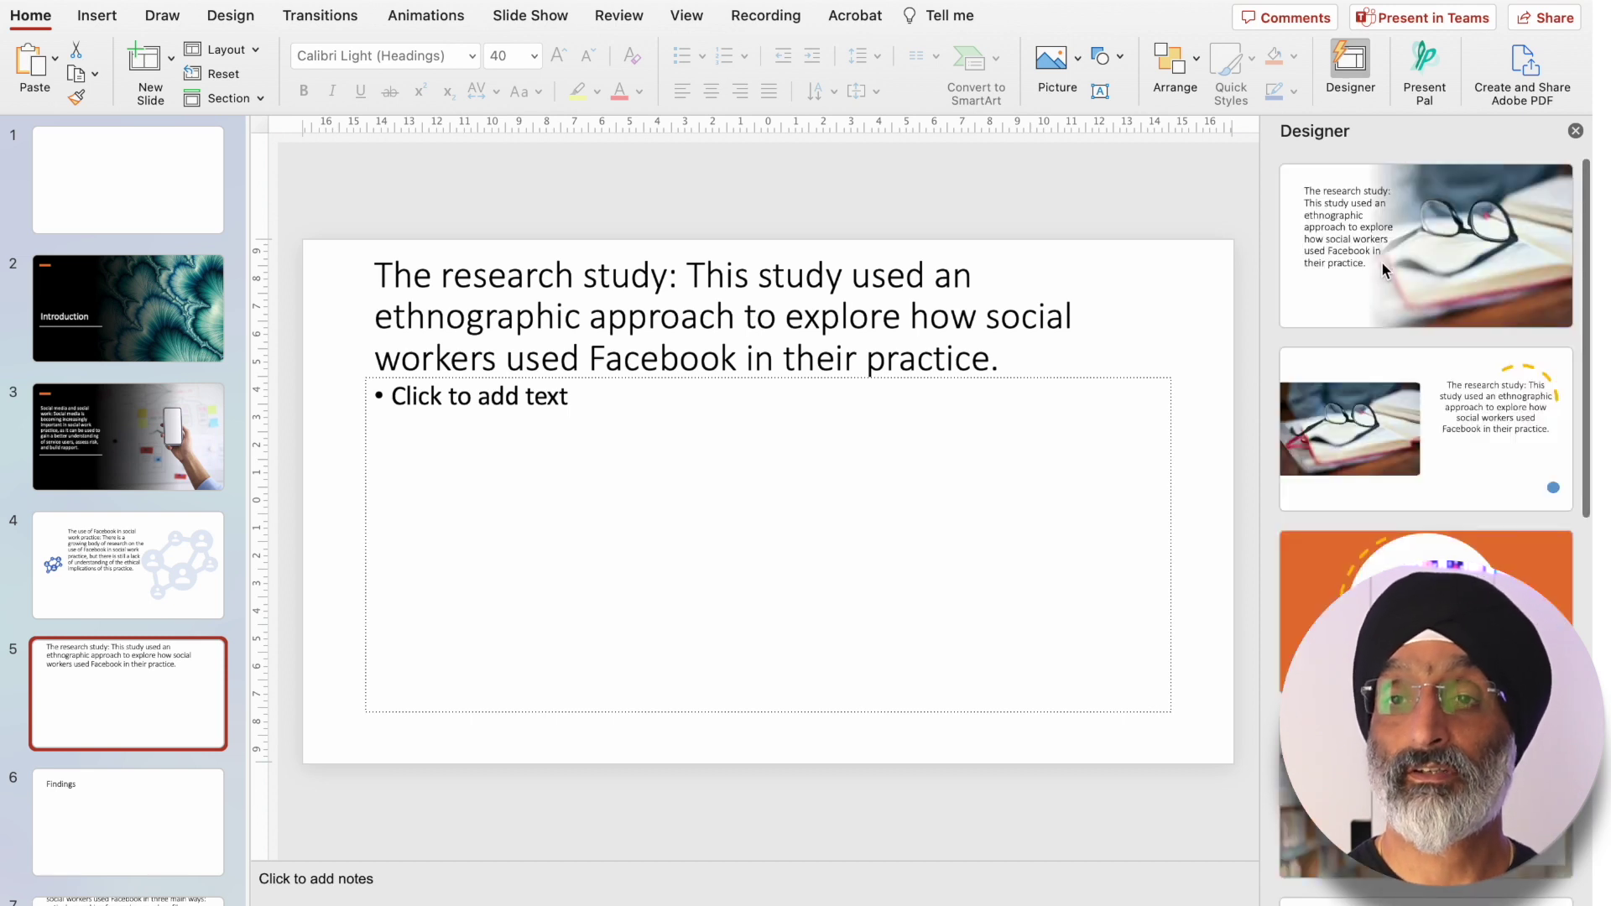
pyautogui.click(1381, 285)
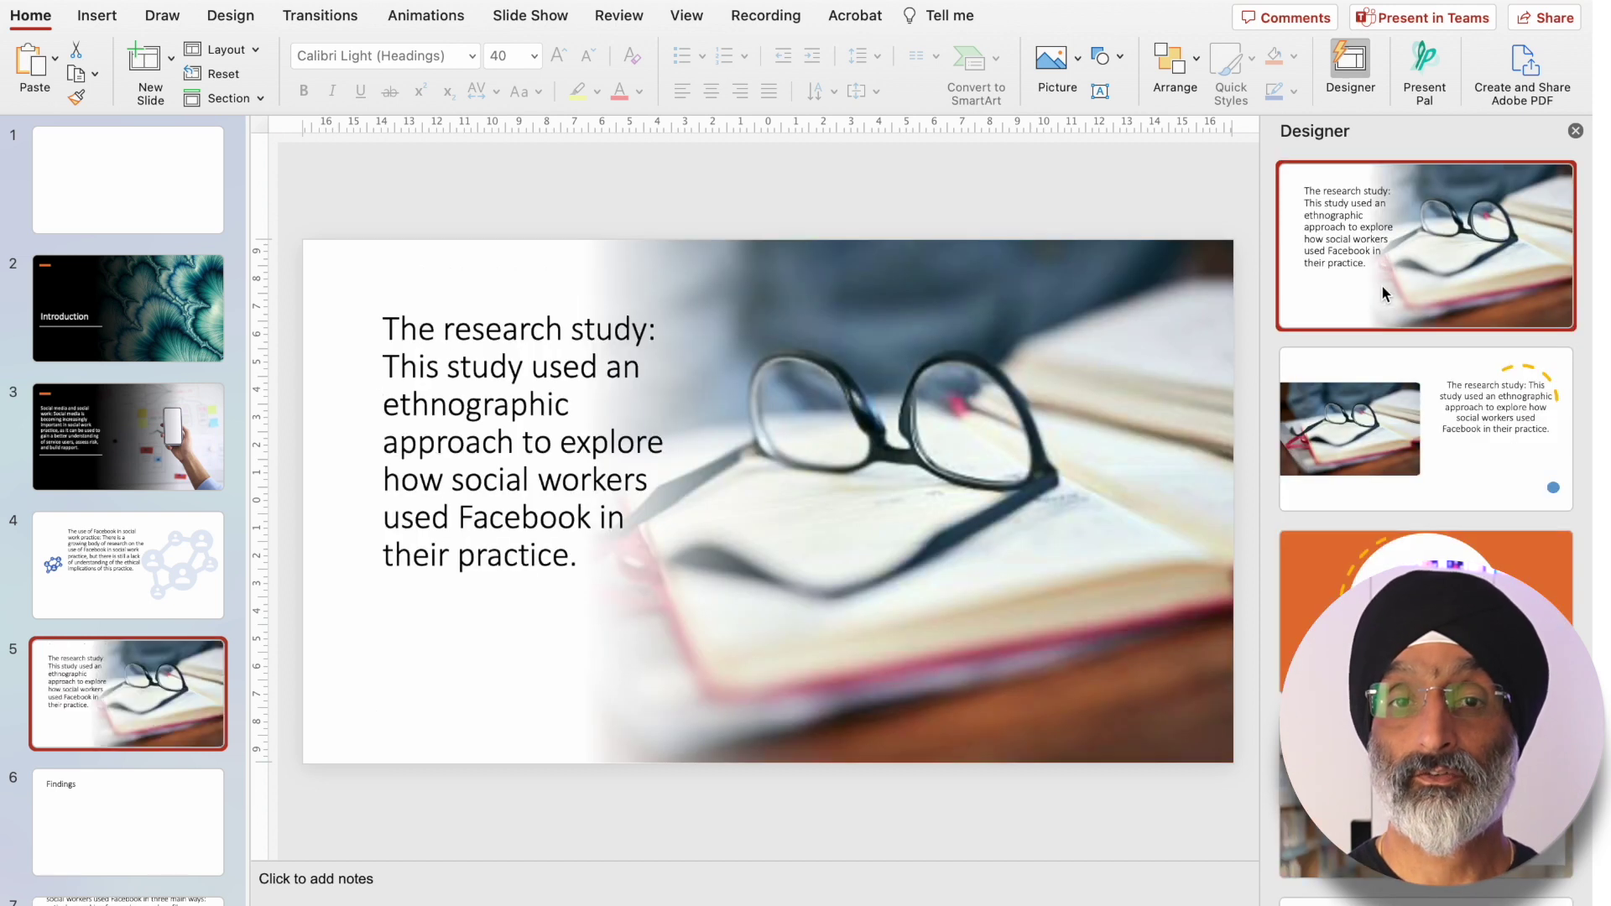
# - Apply the yellow light-bulb Designer idea to the Findings slide and the teal question-mark idea with right-aligned text to slide 7
pyautogui.click(167, 815)
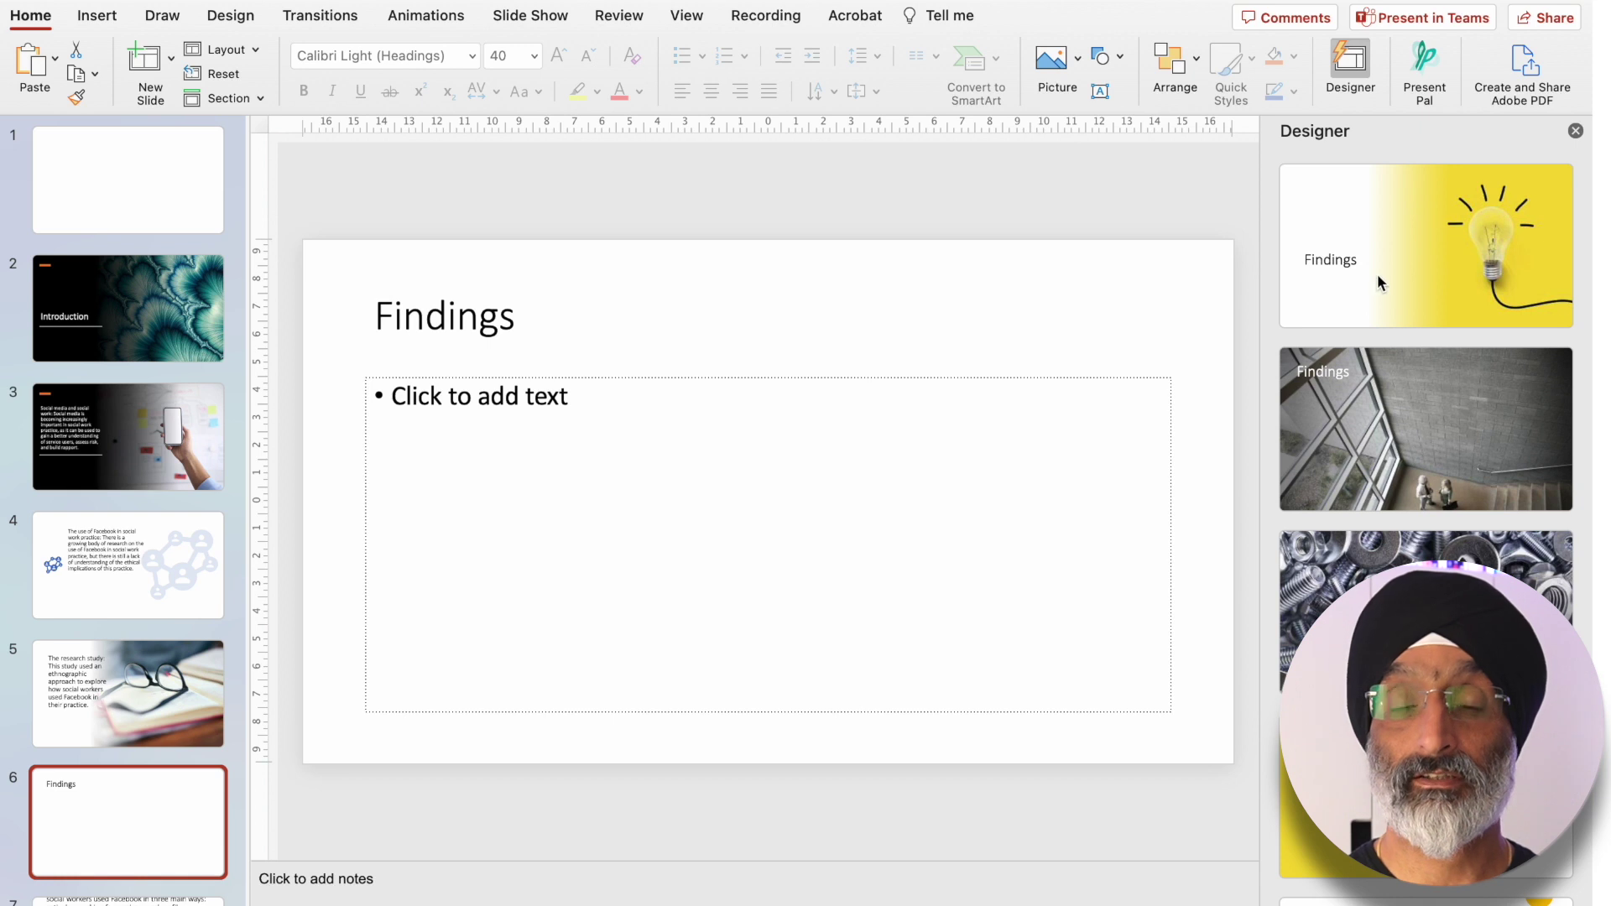
pyautogui.click(1377, 273)
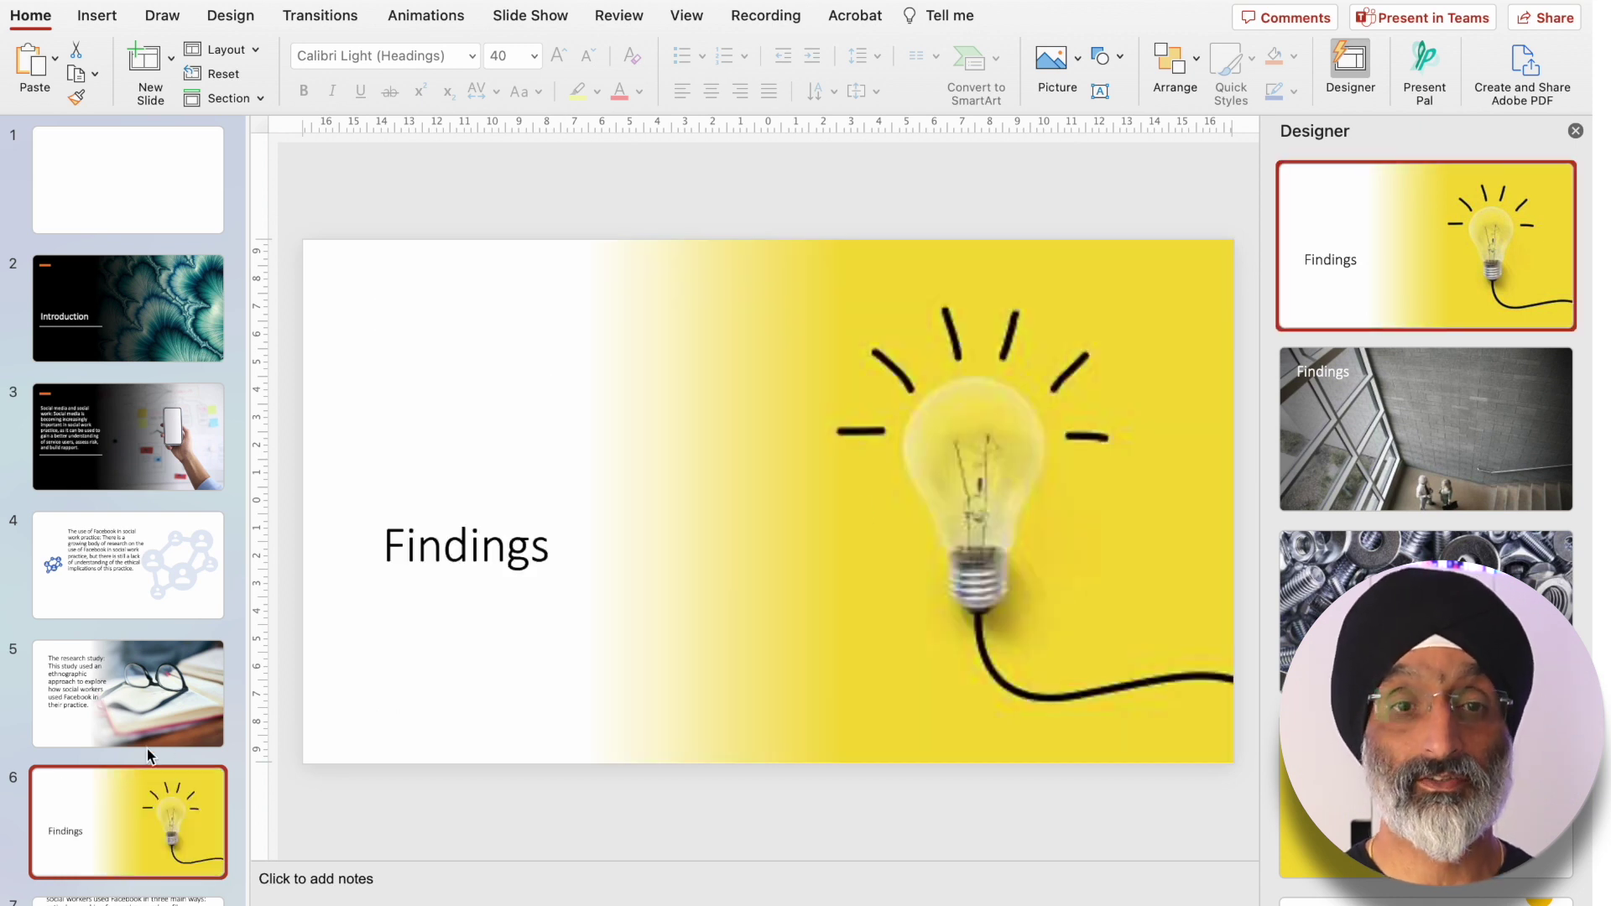
pyautogui.scroll(-5, 143, 743)
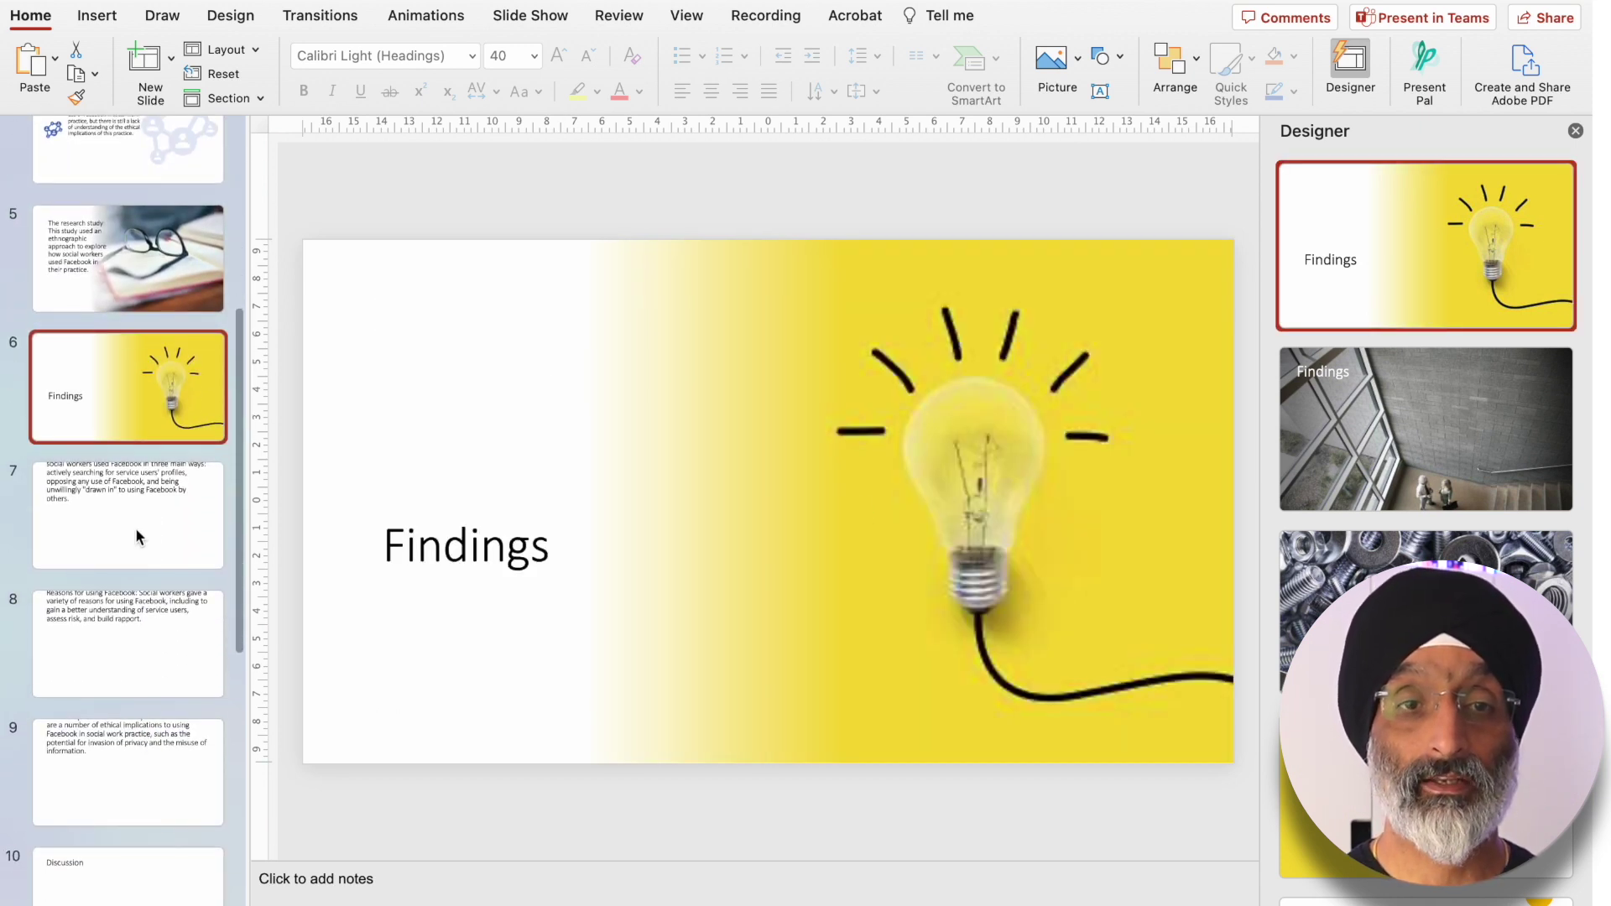
pyautogui.click(137, 535)
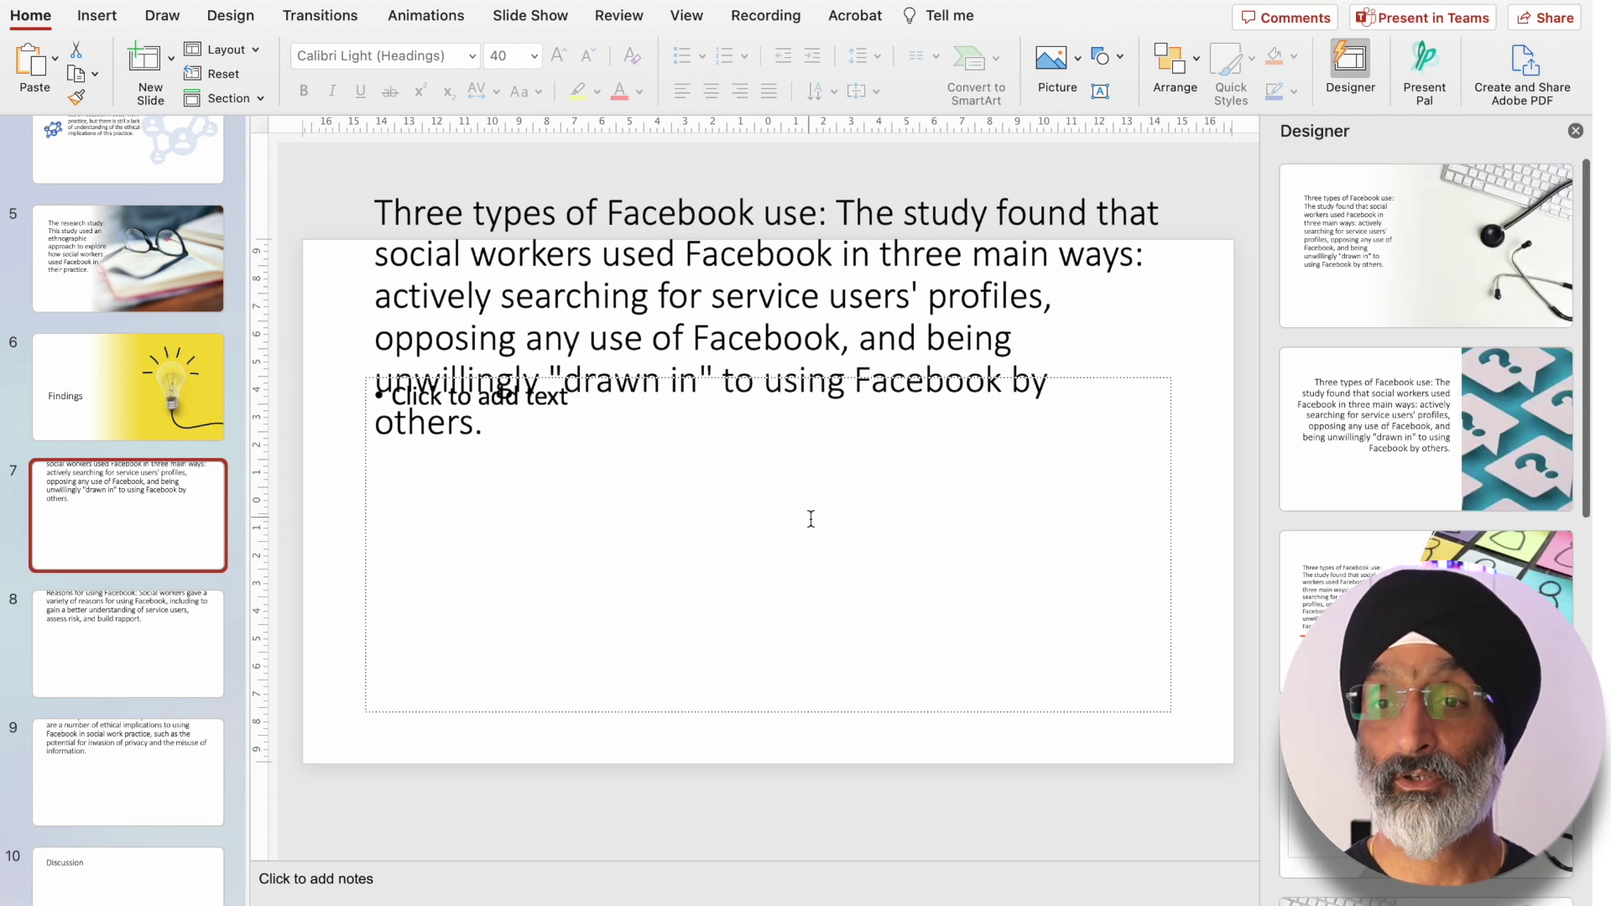
pyautogui.click(1356, 426)
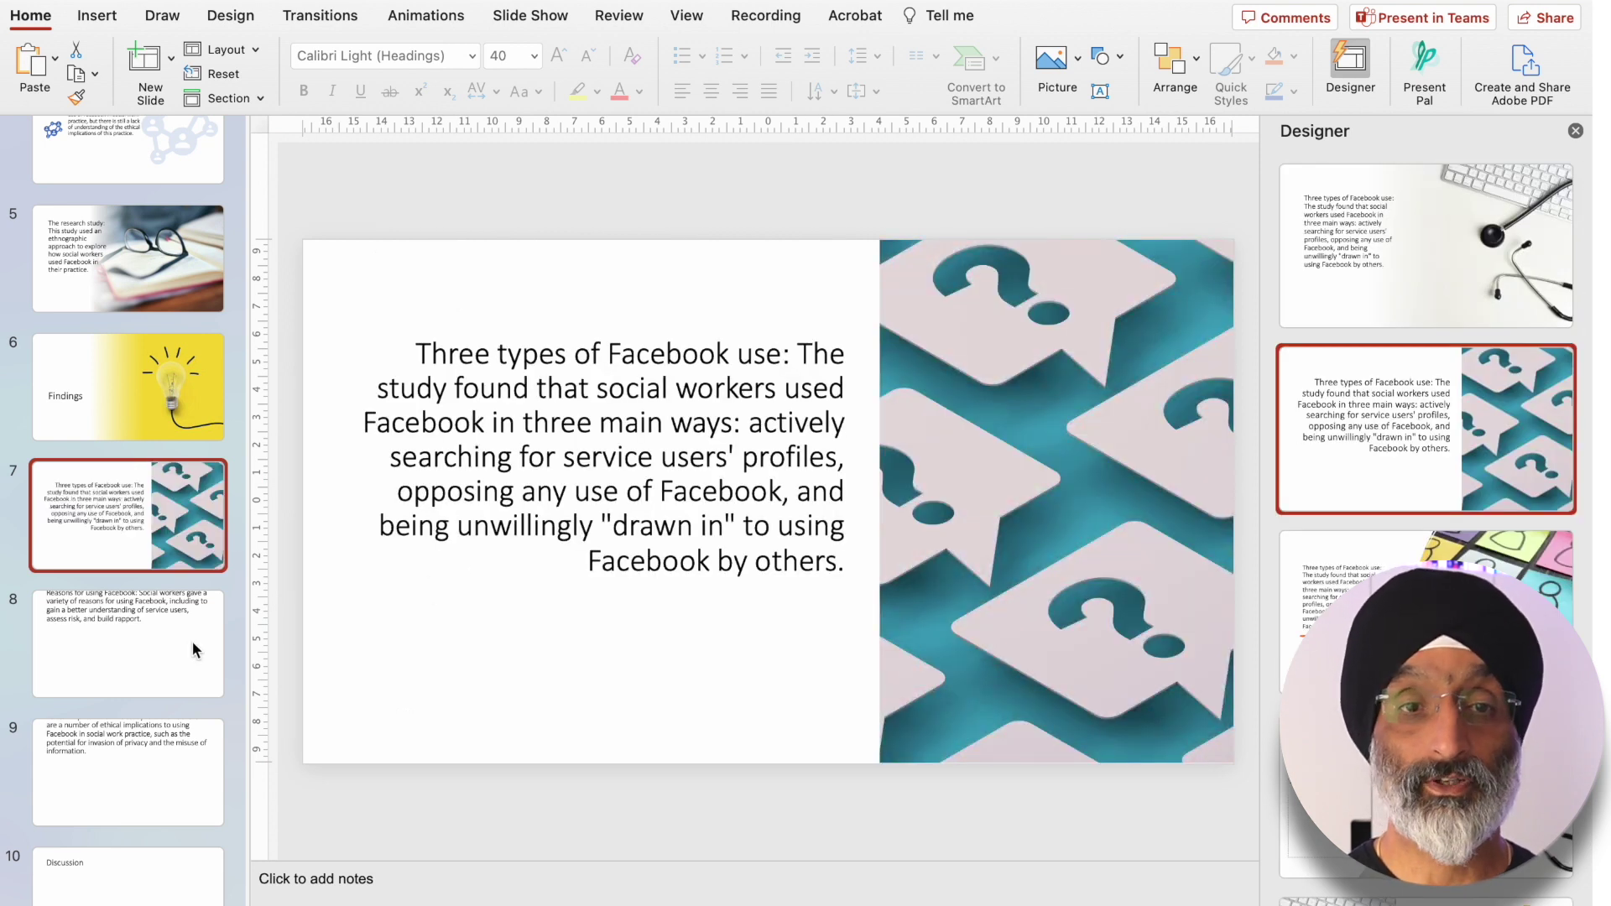
# - Style slide 8 on reasons for using Facebook with the yellow-block Designer idea and slide 9 on ethical implications with the blue line-chart photo idea
pyautogui.click(168, 649)
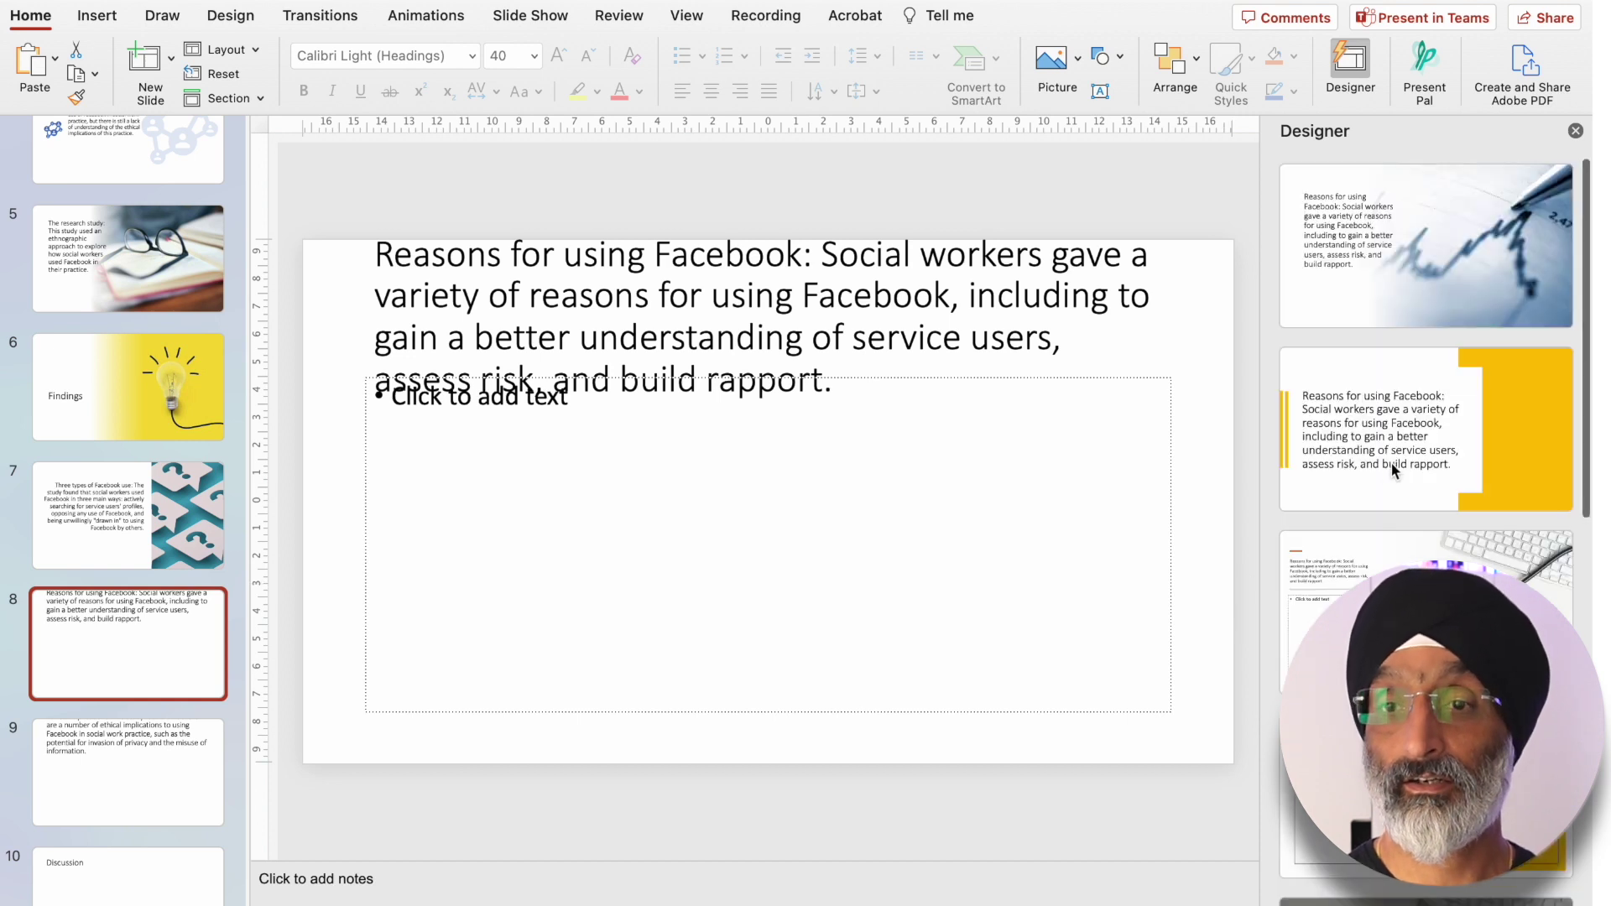
pyautogui.click(1392, 461)
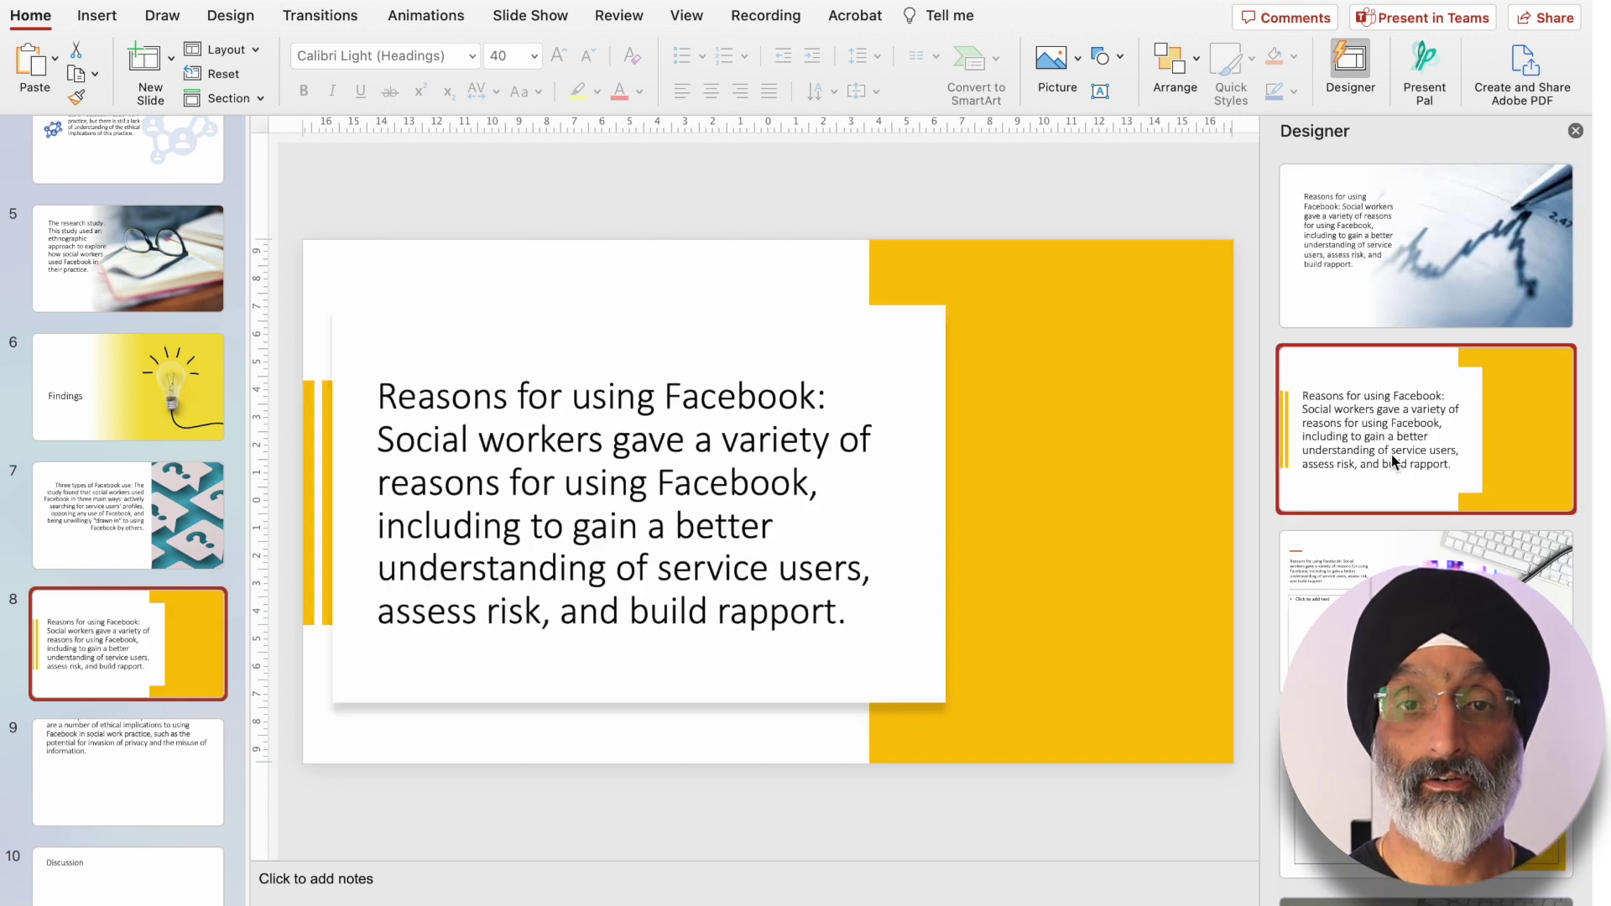
pyautogui.click(118, 748)
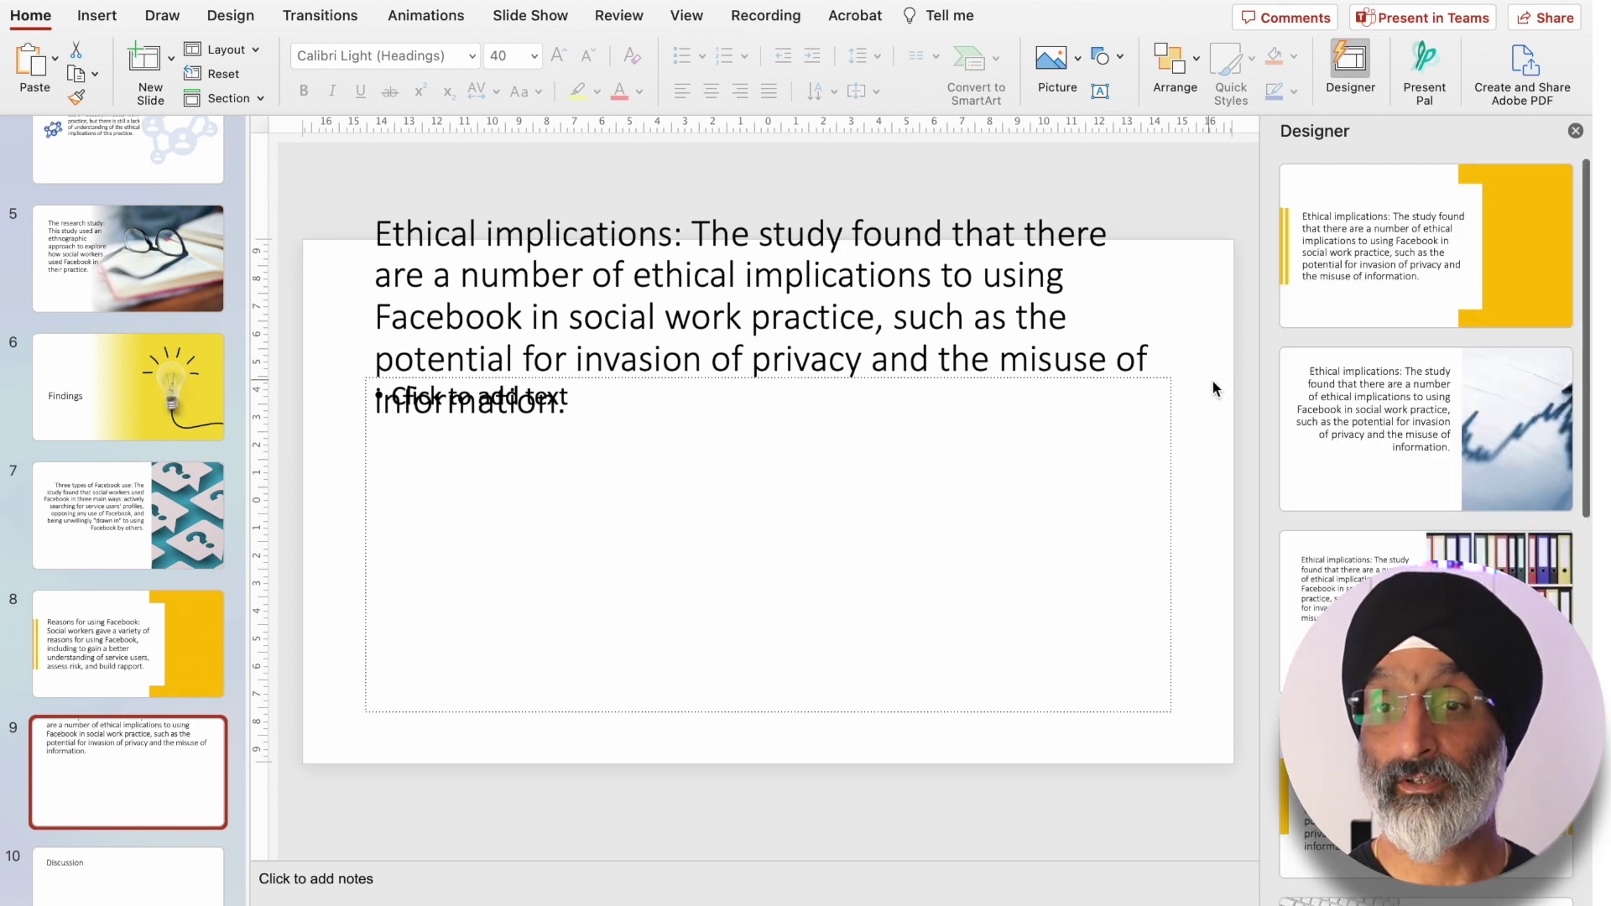
pyautogui.click(1340, 382)
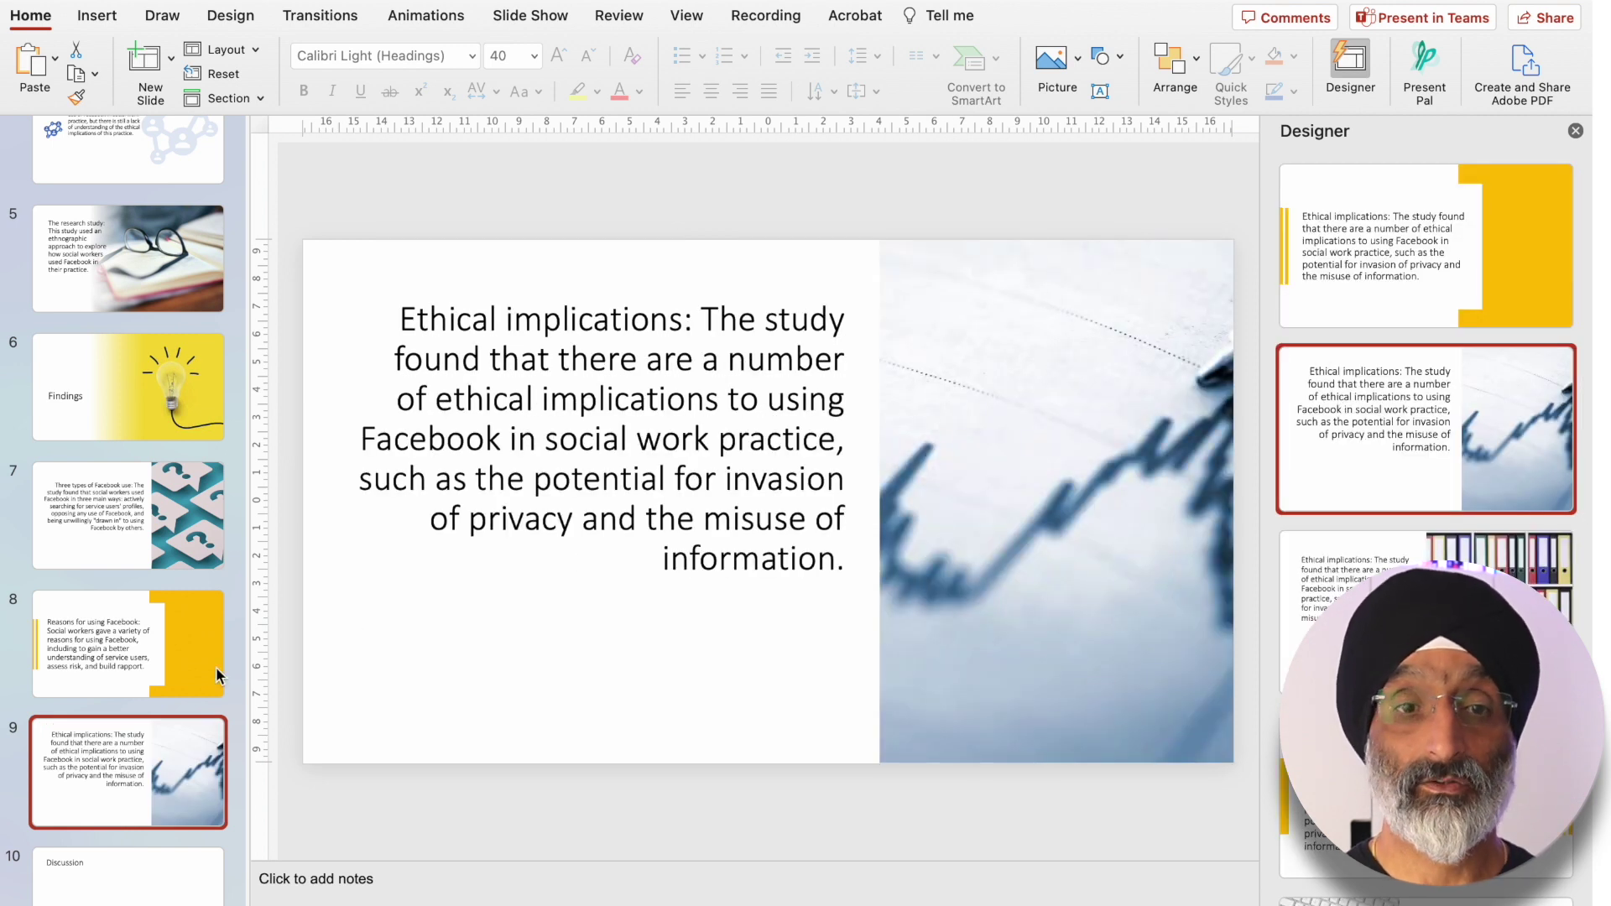
# - Apply the Designer idea with the curved pins-and-string photo, yellow dashes and green square to the Discussion slide
pyautogui.scroll(-6, 153, 715)
pyautogui.click(109, 390)
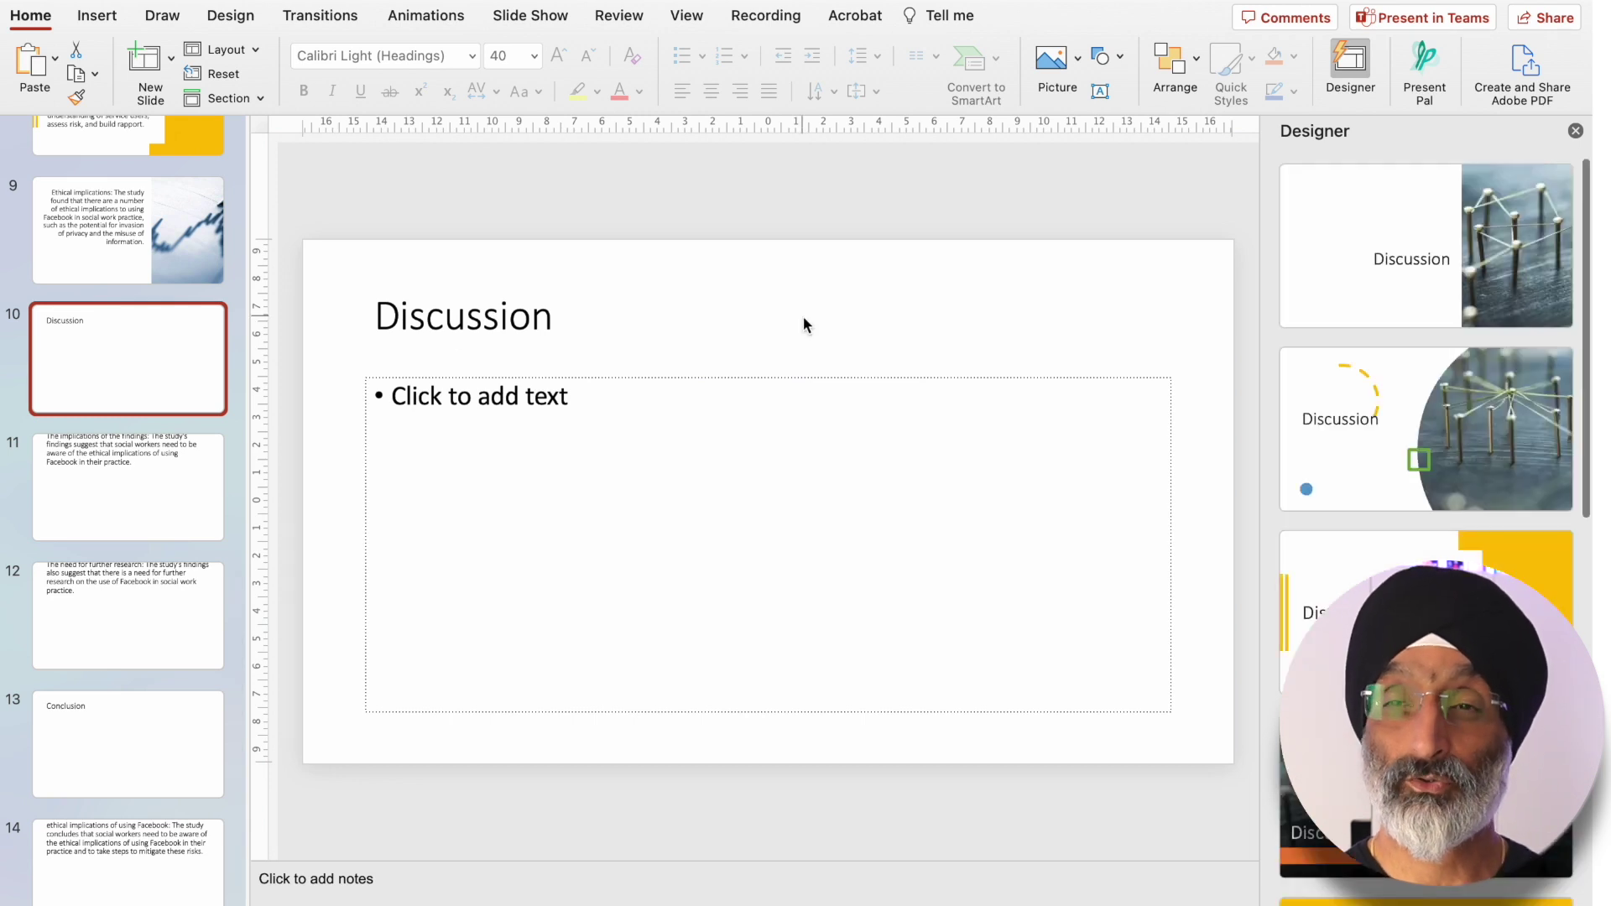
pyautogui.click(1377, 409)
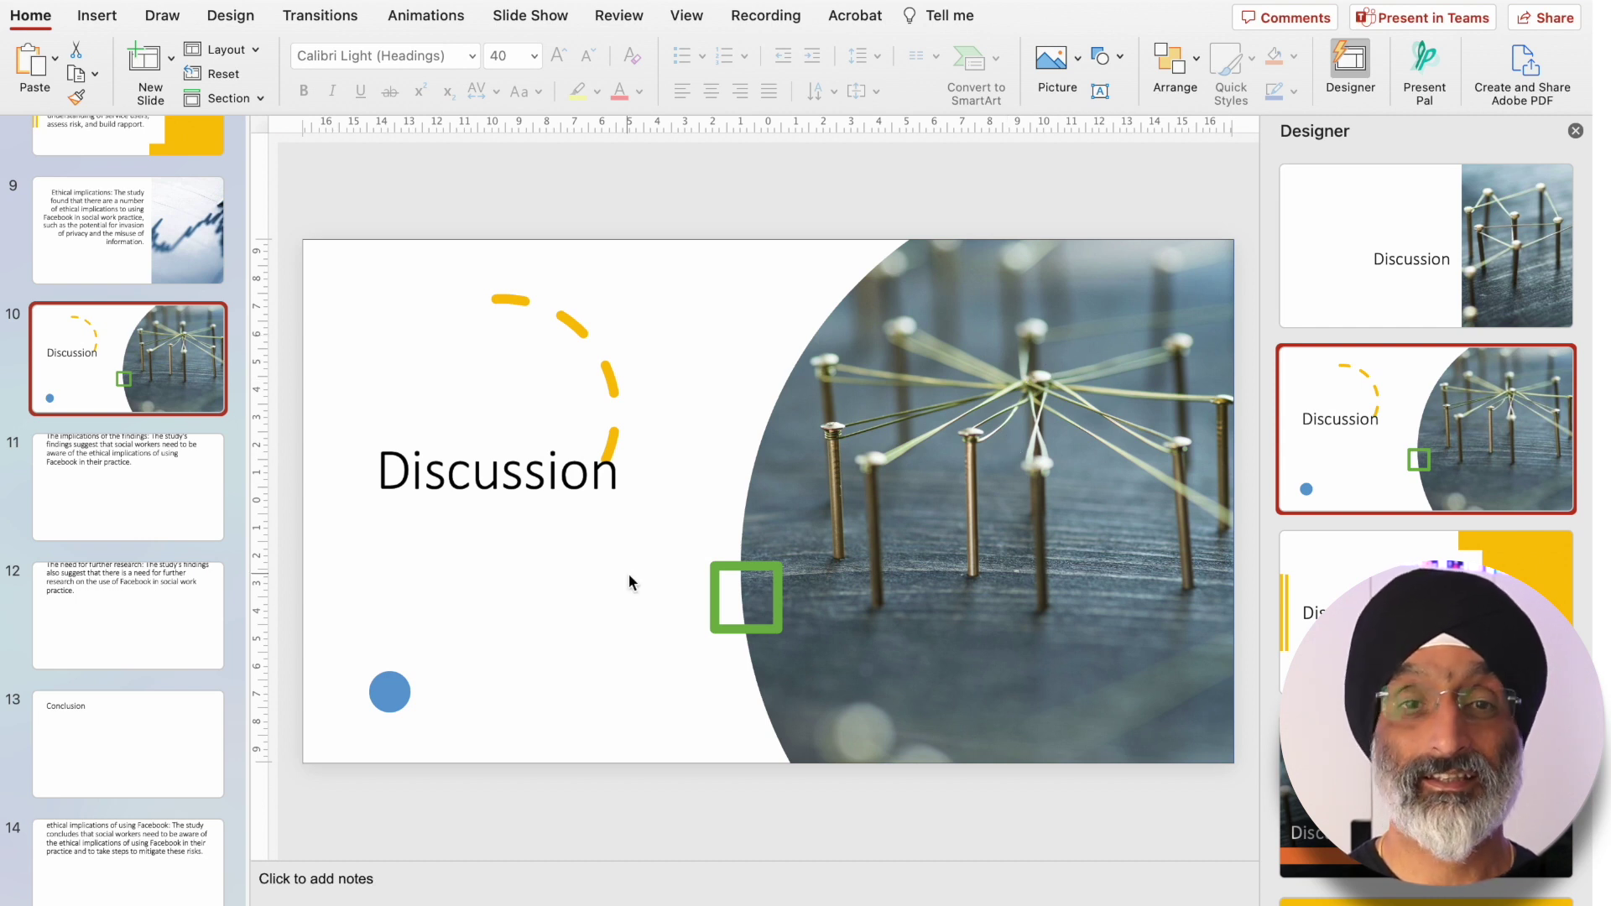
# - Style slide 11 with the full-width yellow light-bulb Designer idea with an orange bar, and slide 12 with the white card on yellow block idea
pyautogui.click(87, 504)
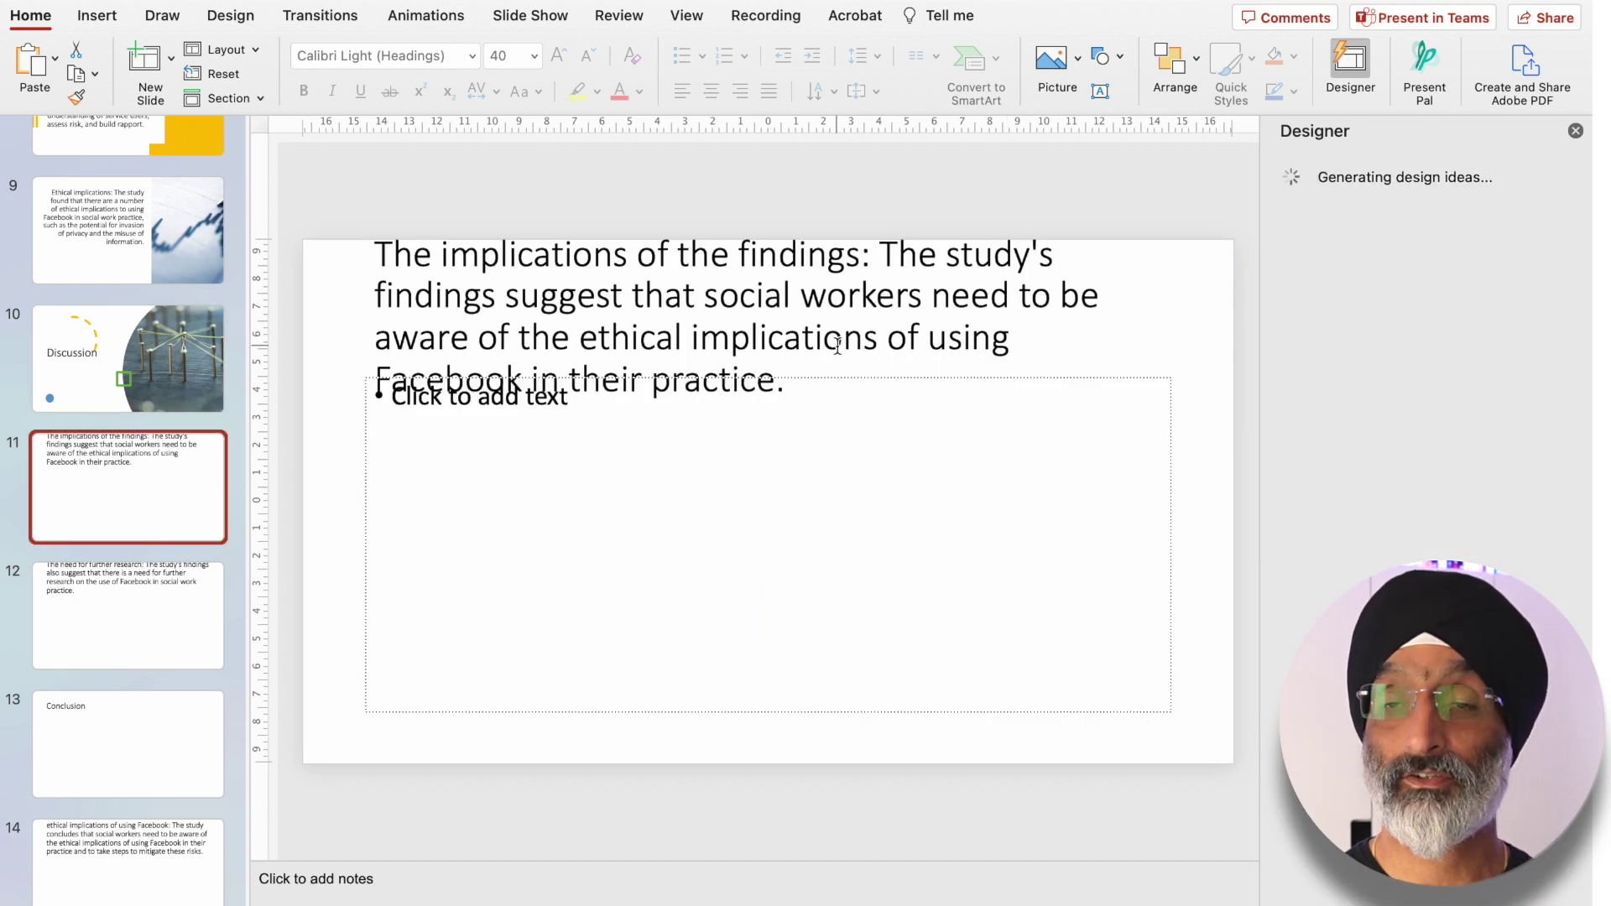
pyautogui.click(1427, 428)
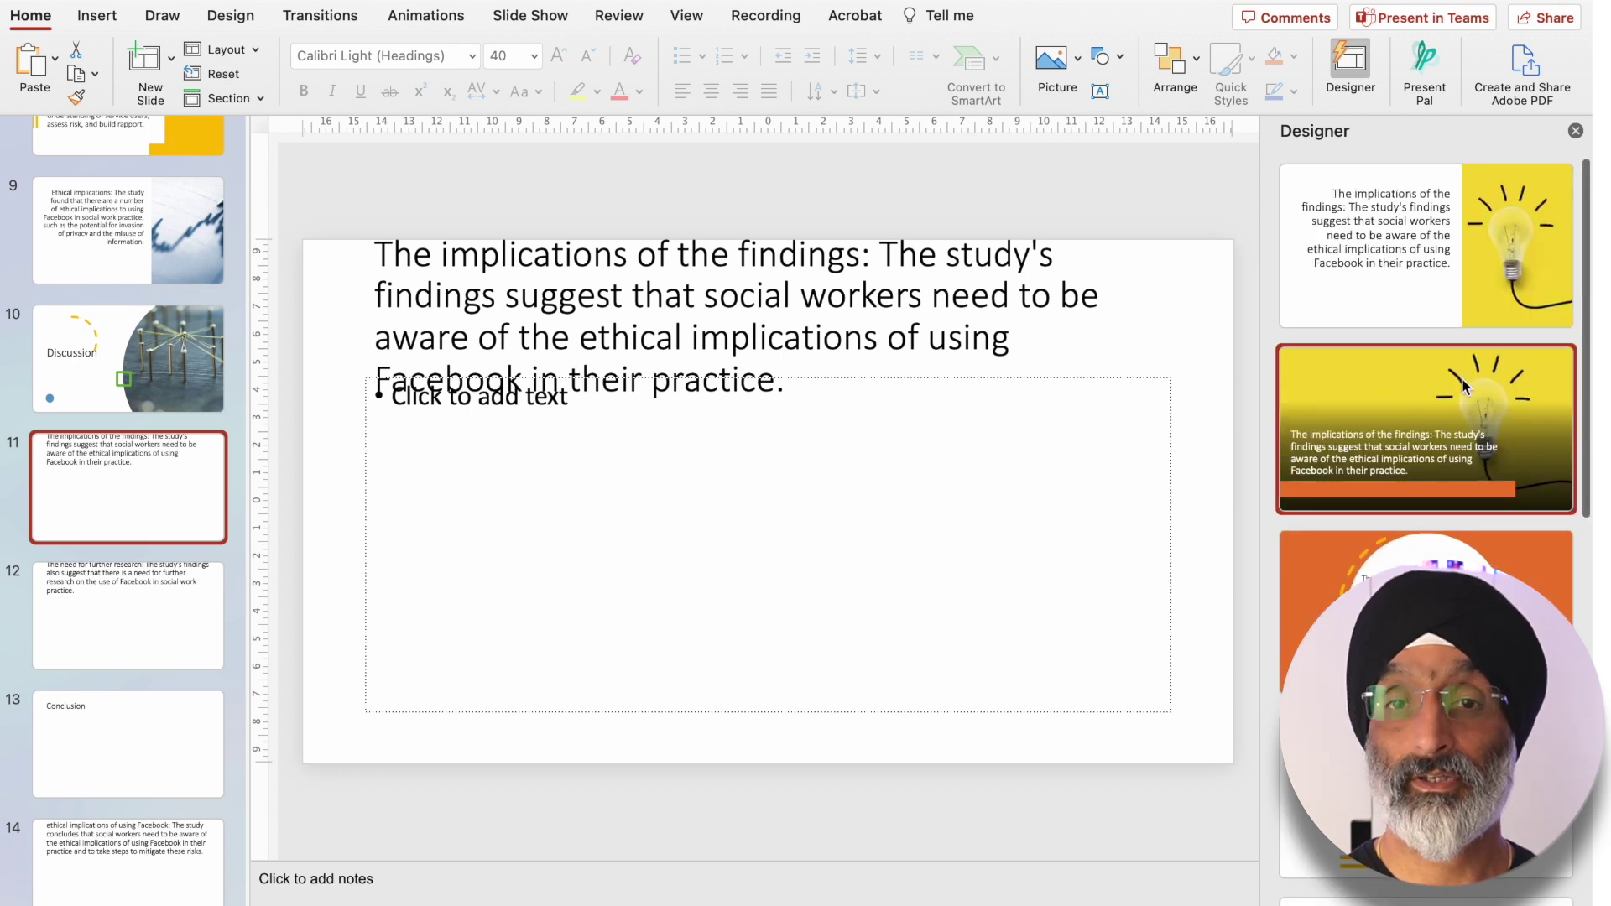
pyautogui.click(159, 646)
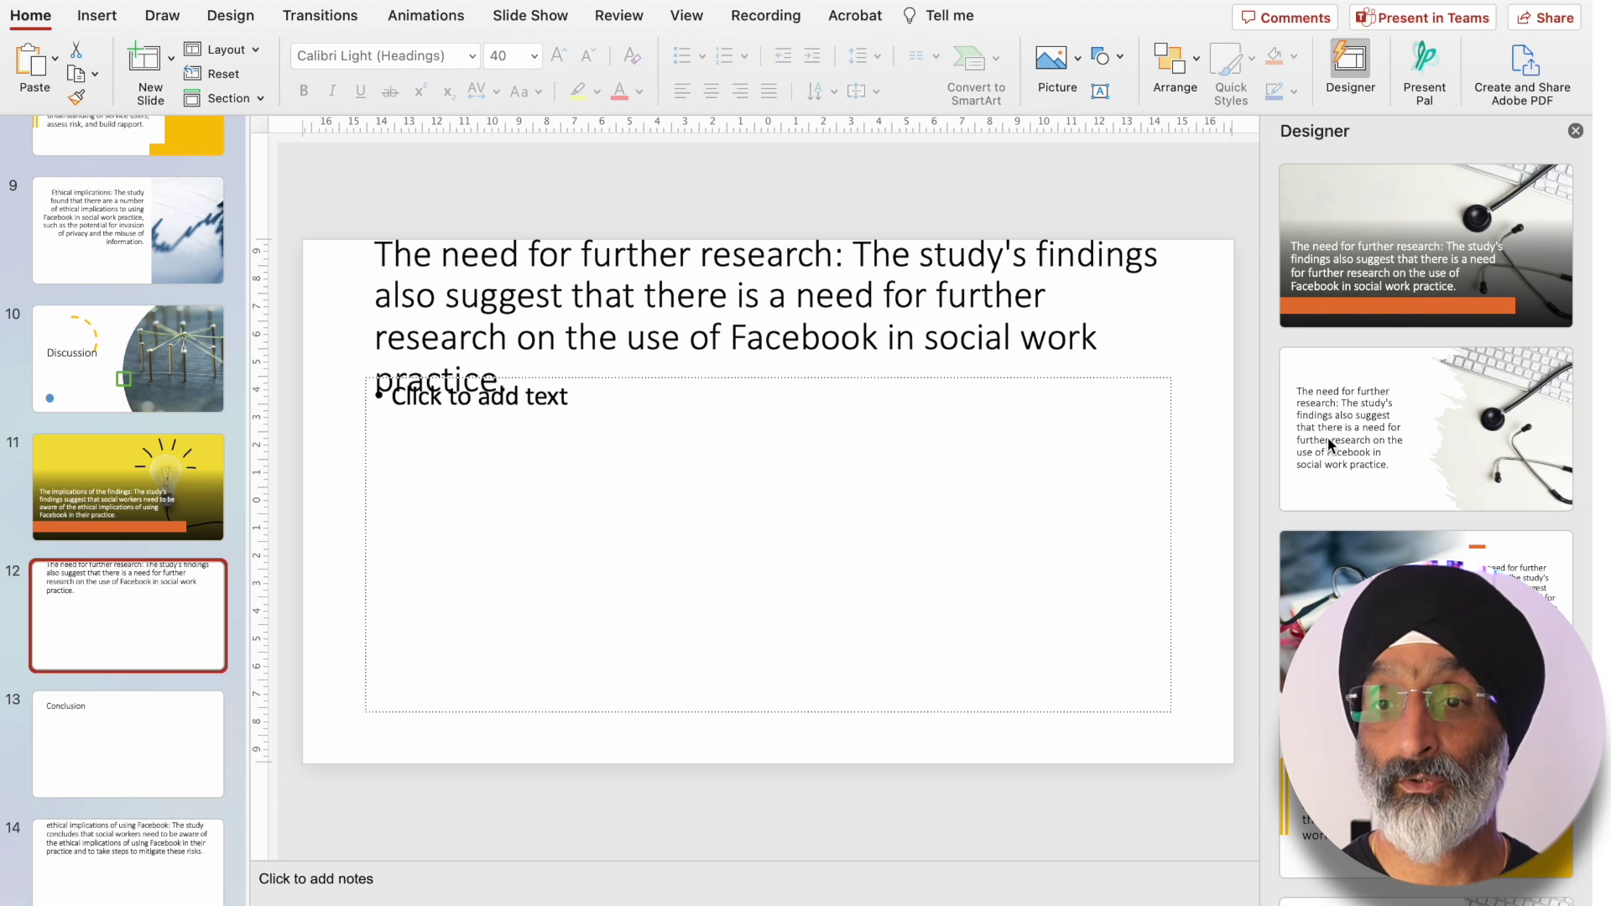
pyautogui.click(1342, 797)
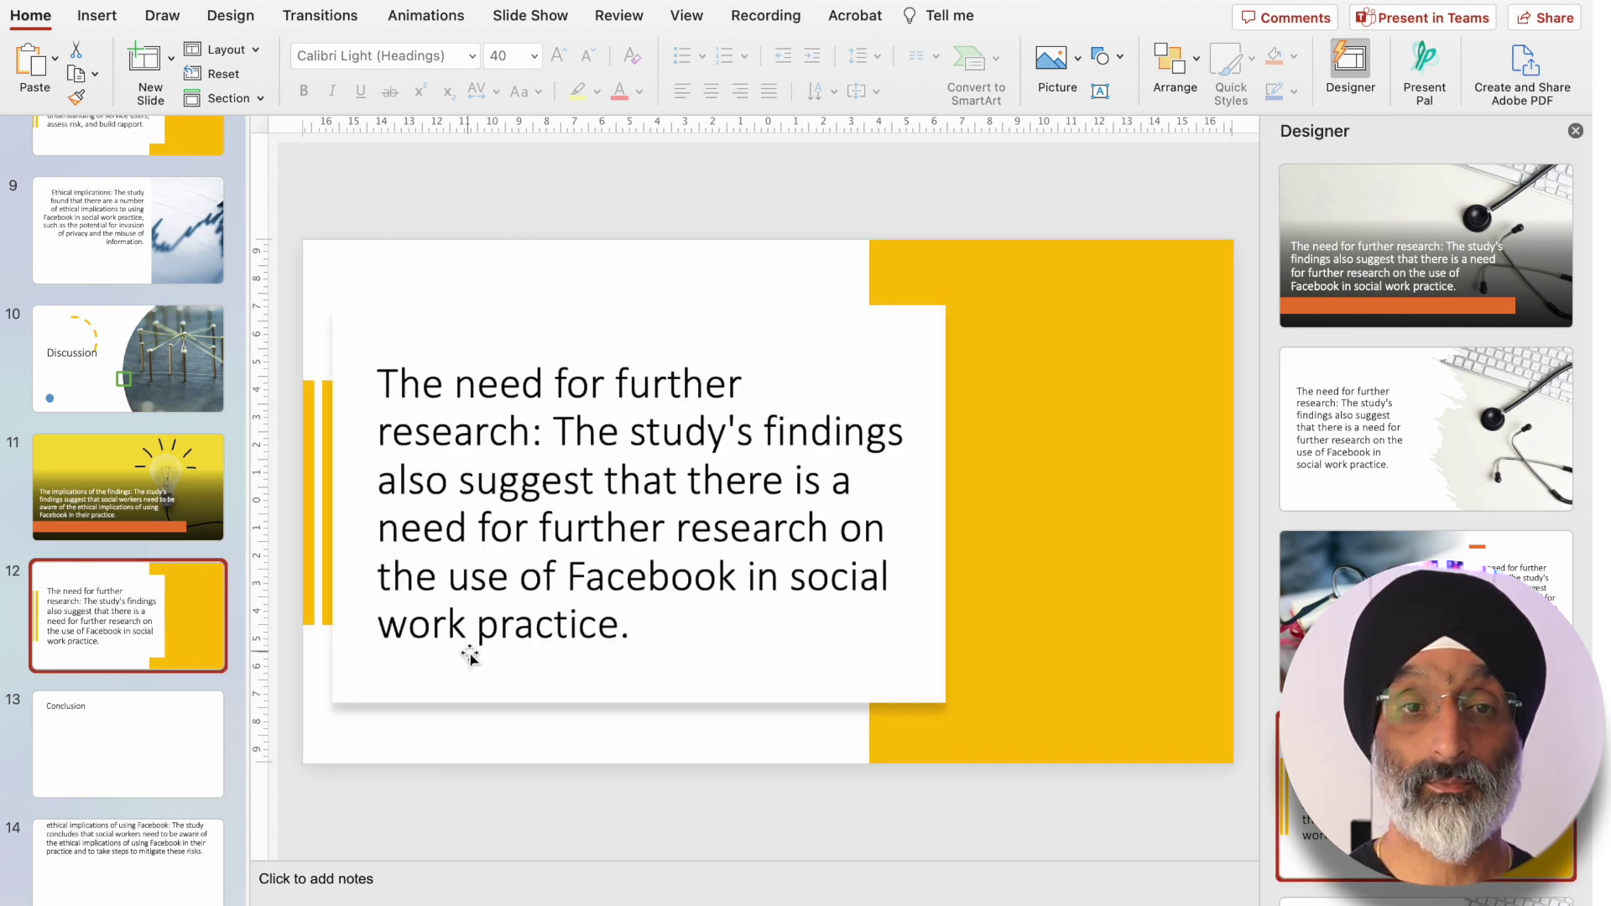